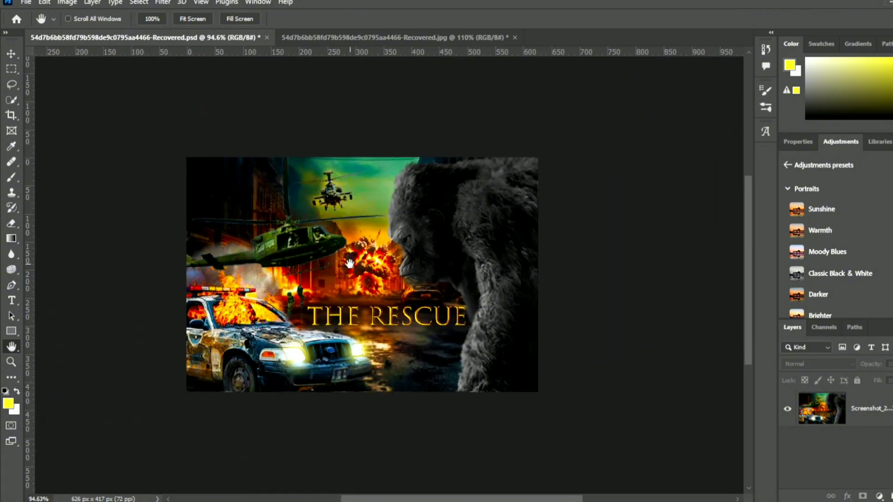
- Examine the finished THE RESCUE poster and compare it with the plain burning street background image
{"action": "scroll", "coordinate": [348, 261], "scroll_direction": "up", "scroll_amount": 4}
{"action": "scroll", "coordinate": [349, 261], "scroll_direction": "down", "scroll_amount": 4}
{"action": "key", "text": "ctrl+Tab"}
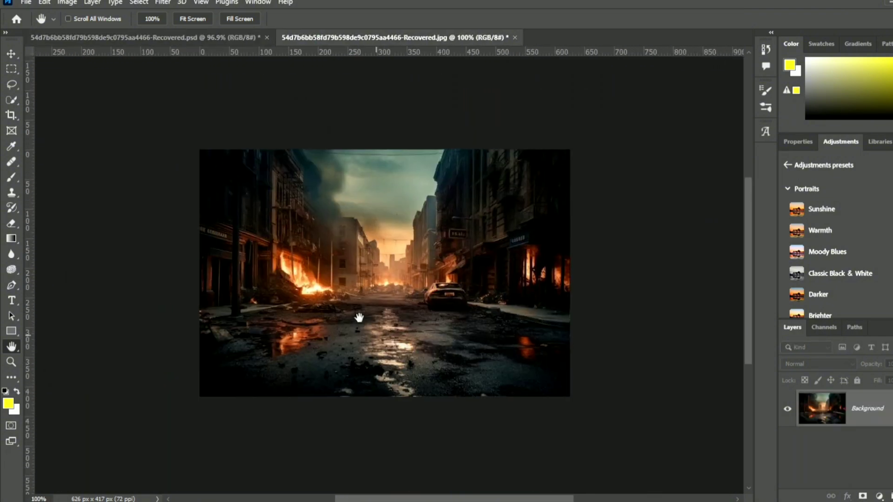
{"action": "scroll", "coordinate": [356, 315], "scroll_direction": "down", "scroll_amount": 2}
{"action": "key", "text": "ctrl+Tab"}
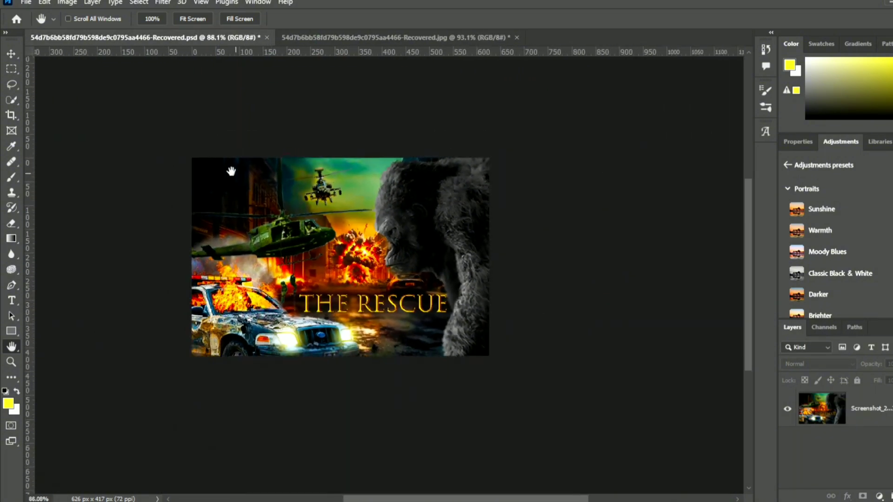
{"action": "scroll", "coordinate": [231, 171], "scroll_direction": "up", "scroll_amount": 3}
{"action": "scroll", "coordinate": [231, 171], "scroll_direction": "down", "scroll_amount": 2}
{"action": "left_click_drag", "start_coordinate": [298, 317], "coordinate": [325, 311]}
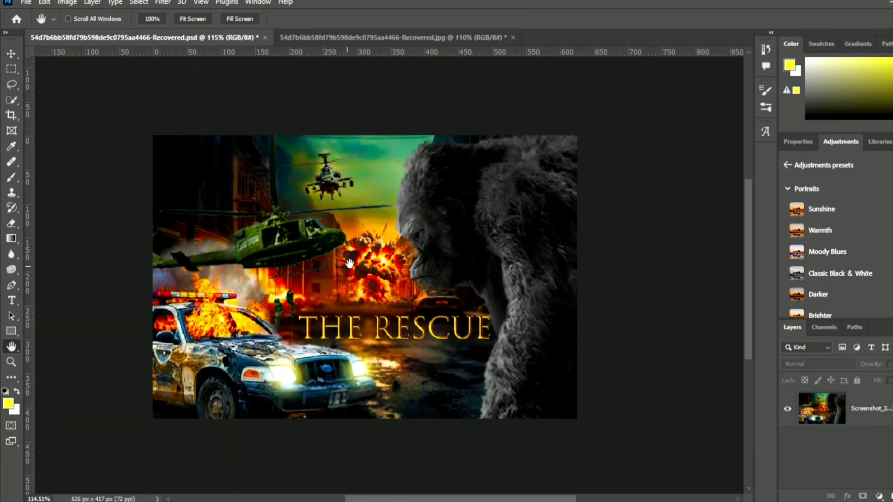
{"action": "scroll", "coordinate": [344, 279], "scroll_direction": "up", "scroll_amount": 2}
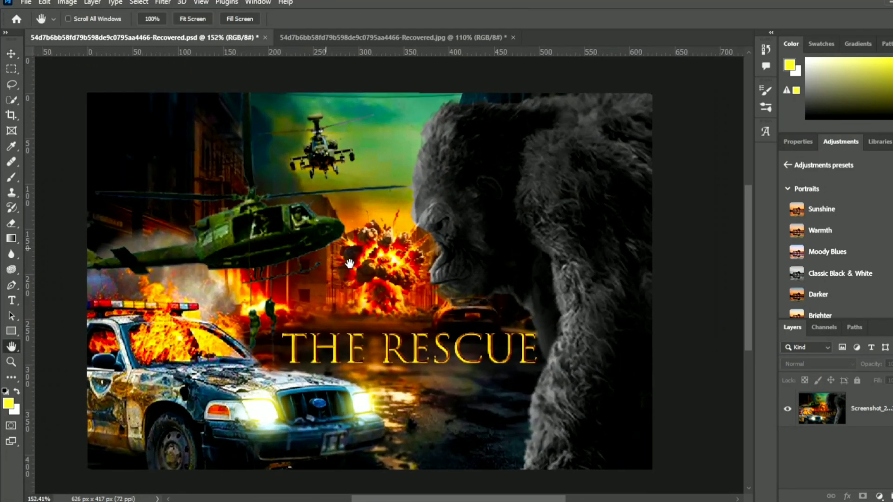
{"action": "scroll", "coordinate": [350, 263], "scroll_direction": "down", "scroll_amount": 3}
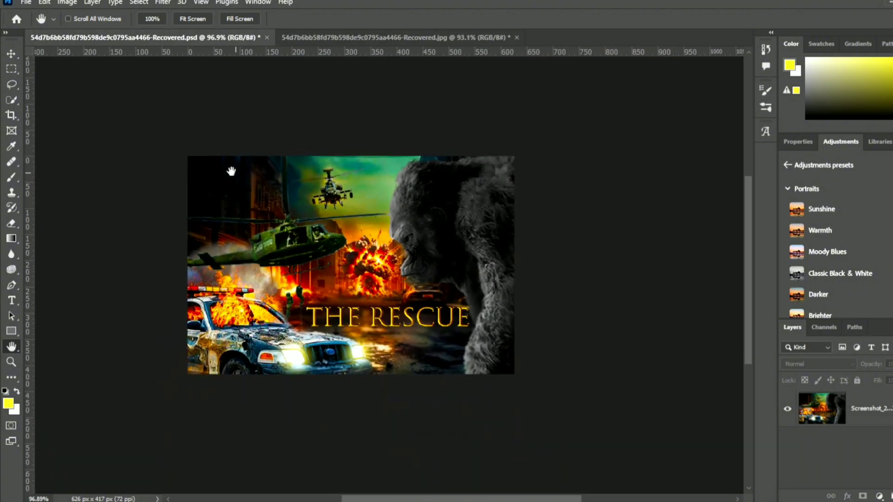
{"action": "scroll", "coordinate": [231, 171], "scroll_direction": "up", "scroll_amount": 3}
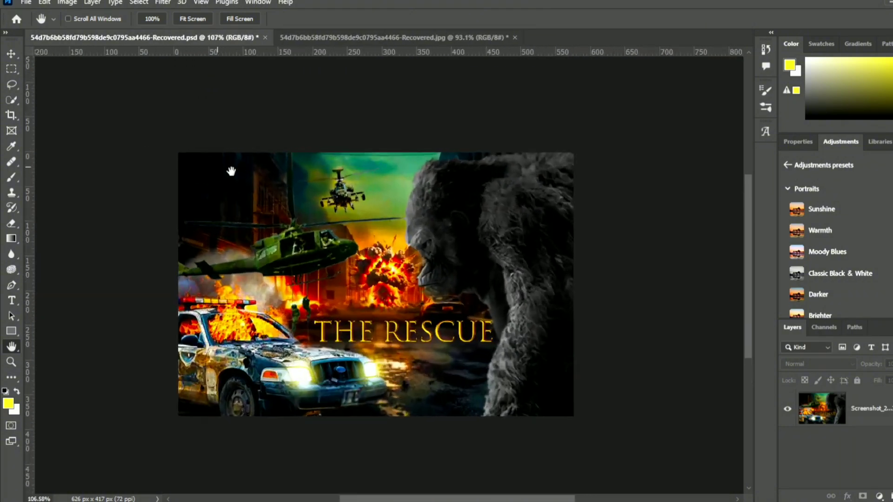
{"action": "left_click_drag", "start_coordinate": [282, 219], "coordinate": [251, 213]}
{"action": "mouse_move", "coordinate": [328, 325]}
{"action": "left_mouse_down"}
{"action": "mouse_move", "coordinate": [333, 310]}
{"action": "mouse_move", "coordinate": [426, 332]}
{"action": "mouse_move", "coordinate": [338, 315]}
{"action": "left_mouse_up"}
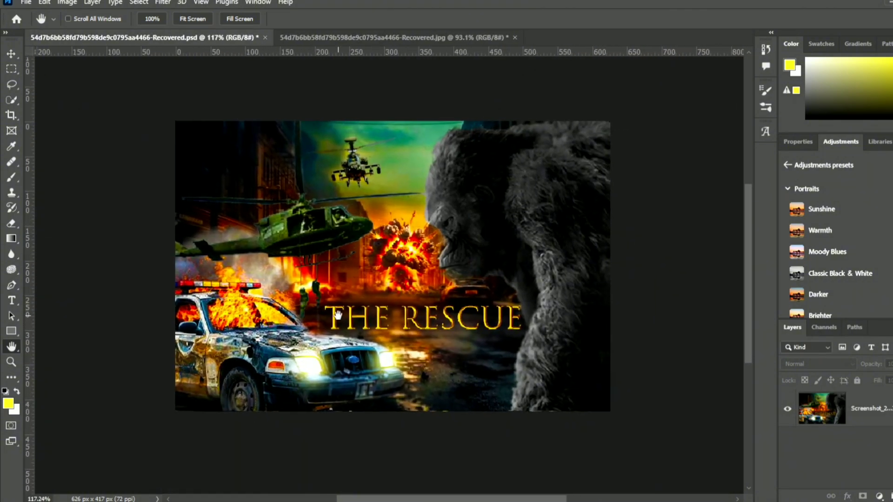
{"action": "scroll", "coordinate": [309, 233], "scroll_direction": "down", "scroll_amount": 2}
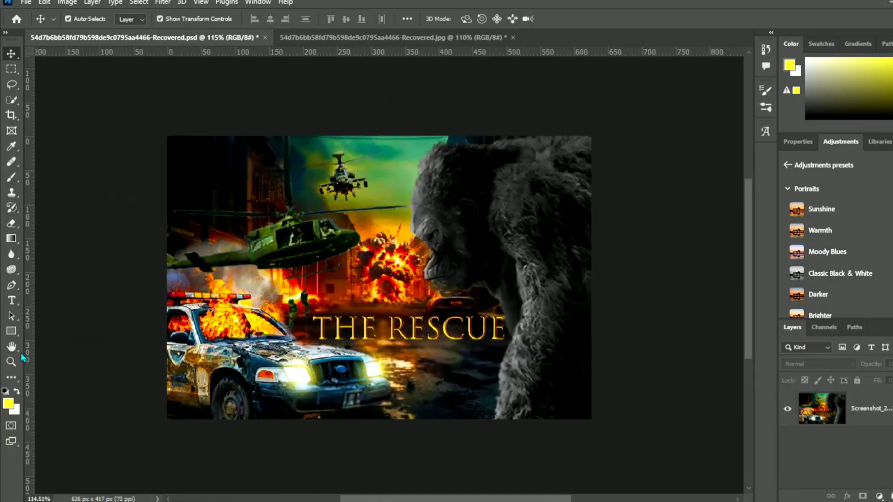
{"action": "left_click", "coordinate": [12, 346]}
{"action": "left_click_drag", "start_coordinate": [364, 264], "coordinate": [351, 261]}
{"action": "scroll", "coordinate": [351, 261], "scroll_direction": "up", "scroll_amount": 4}
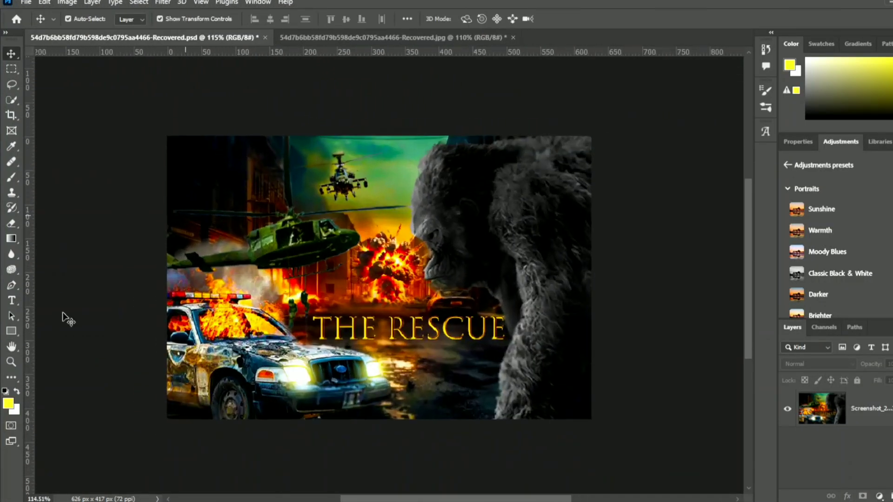
{"action": "key", "text": "h"}
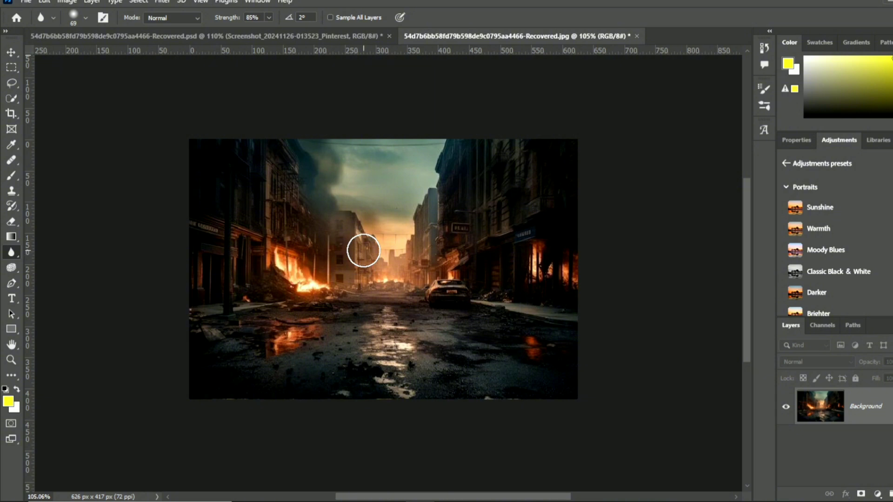
- Review the poster's gorilla, helicopters, explosion and police car against the empty street scene they were added to
{"action": "scroll", "coordinate": [364, 251], "scroll_direction": "down", "scroll_amount": 2}
{"action": "scroll", "coordinate": [367, 267], "scroll_direction": "up", "scroll_amount": 3}
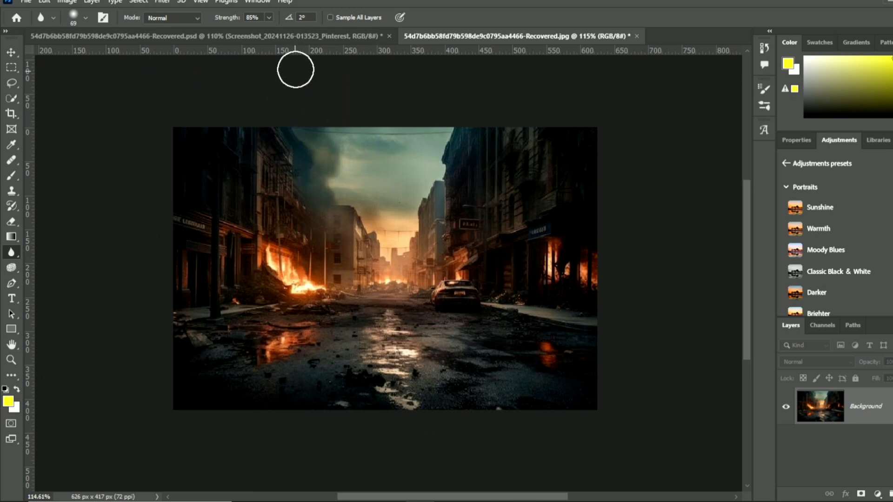
{"action": "left_click", "coordinate": [305, 37]}
{"action": "scroll", "coordinate": [342, 372], "scroll_direction": "down", "scroll_amount": 1}
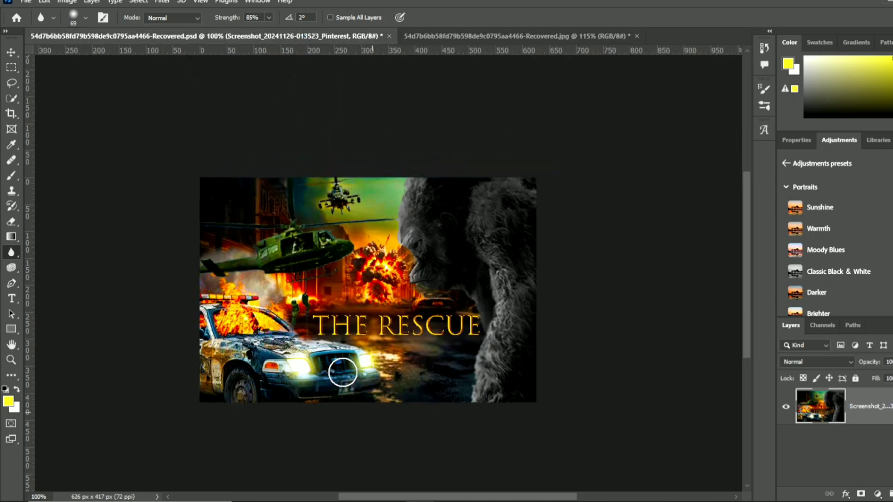
{"action": "scroll", "coordinate": [343, 372], "scroll_direction": "up", "scroll_amount": 2}
{"action": "scroll", "coordinate": [343, 372], "scroll_direction": "up", "scroll_amount": 1}
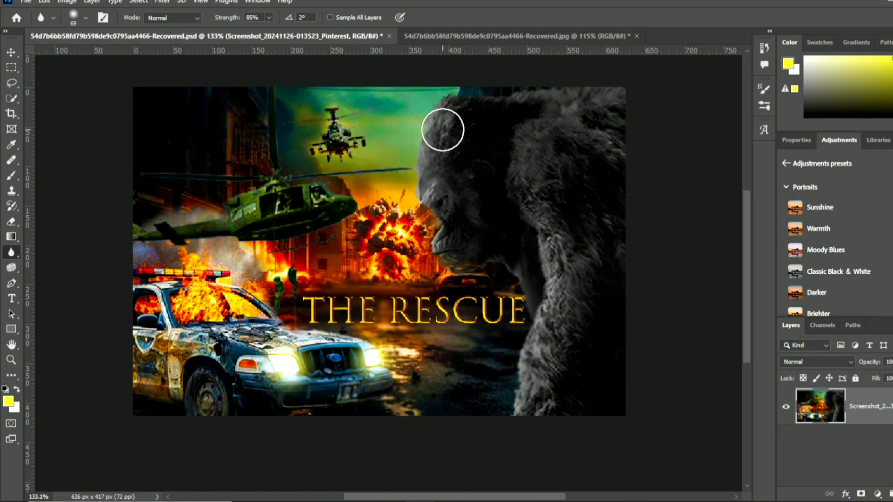
{"action": "scroll", "coordinate": [384, 237], "scroll_direction": "down", "scroll_amount": 4}
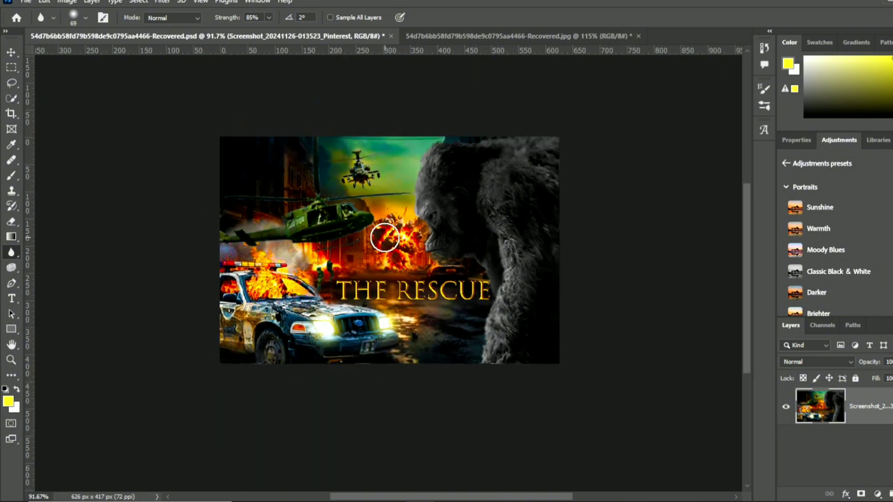
{"action": "scroll", "coordinate": [384, 238], "scroll_direction": "up", "scroll_amount": 3}
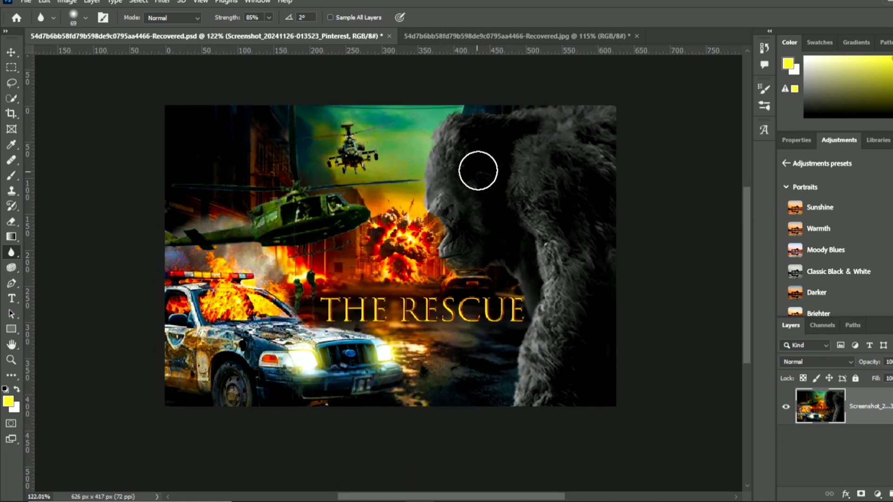
{"action": "left_click", "coordinate": [436, 37]}
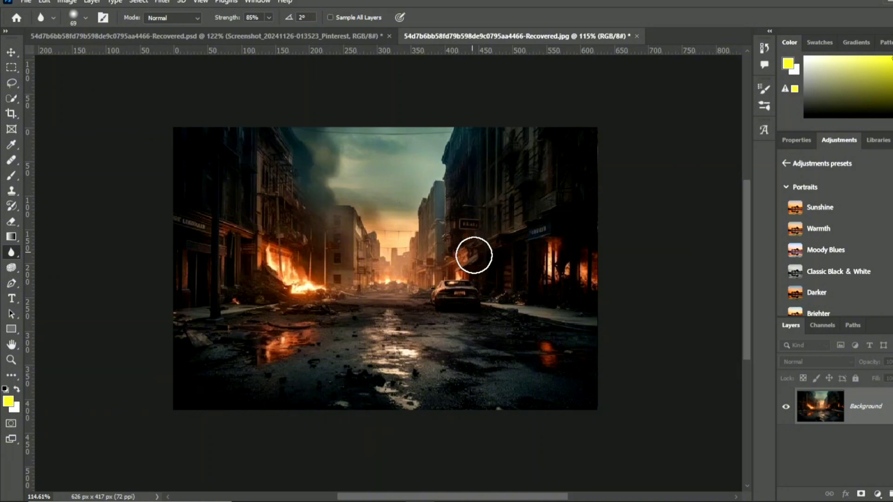
{"action": "left_click", "coordinate": [203, 36]}
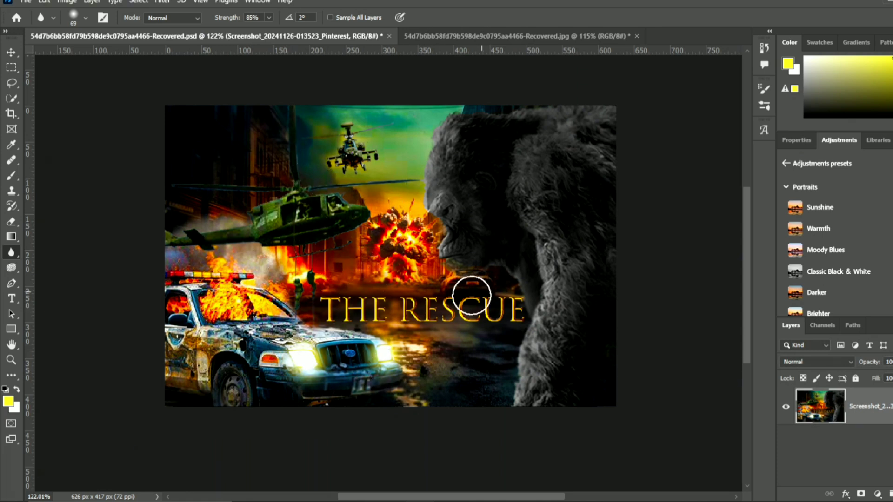
{"action": "left_click", "coordinate": [478, 35]}
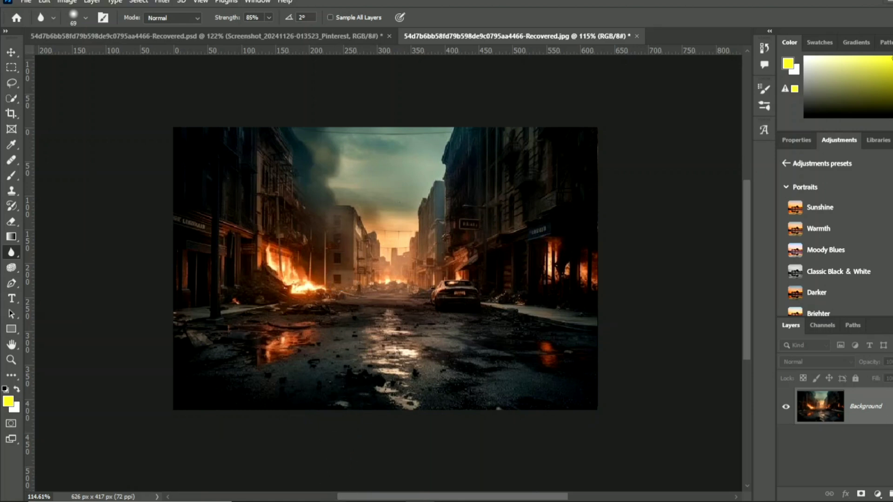
{"action": "key", "text": "super+e"}
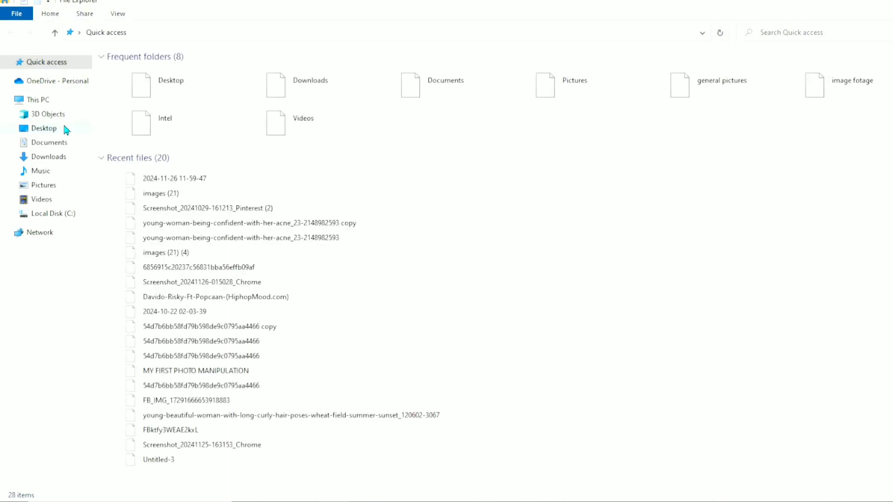
{"action": "left_click", "coordinate": [62, 216]}
{"action": "left_click", "coordinate": [439, 89]}
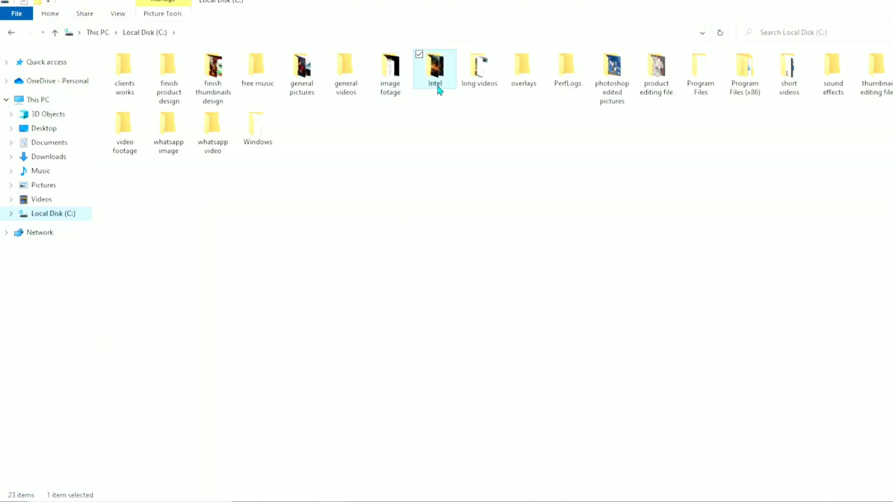
{"action": "double_click", "coordinate": [437, 86]}
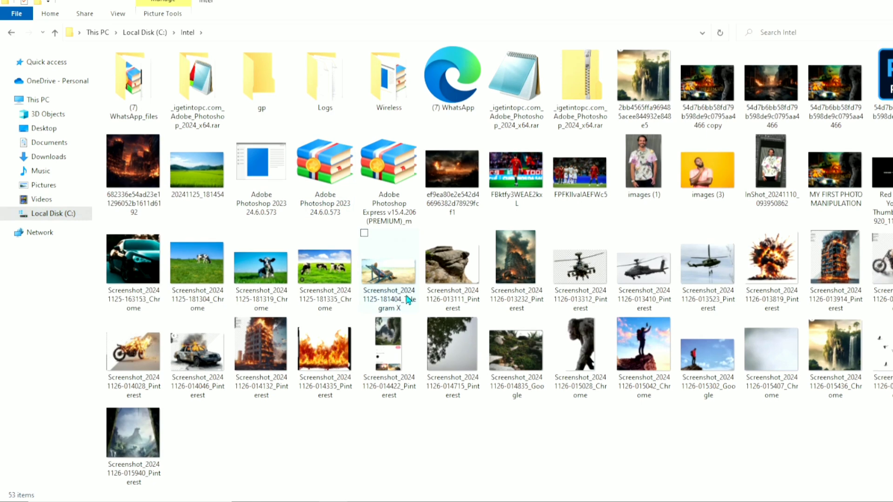
{"action": "left_click_drag", "start_coordinate": [591, 331], "coordinate": [638, 279]}
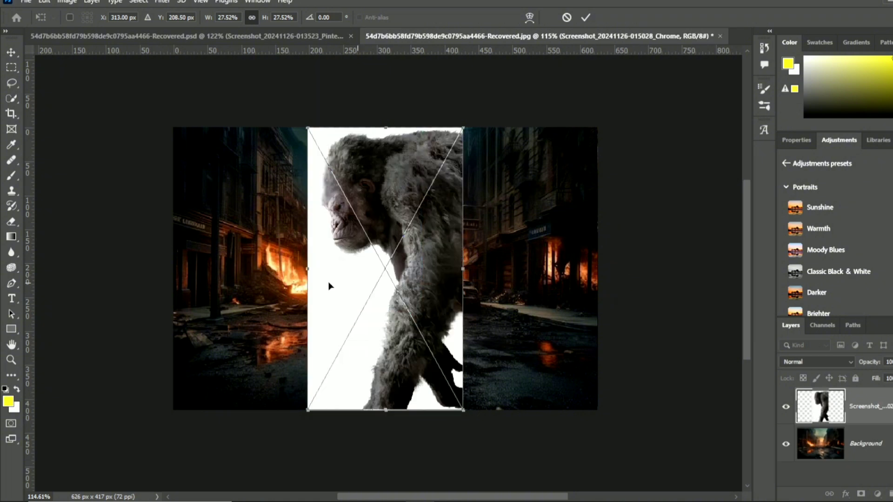
{"action": "scroll", "coordinate": [316, 251], "scroll_direction": "up", "scroll_amount": 3}
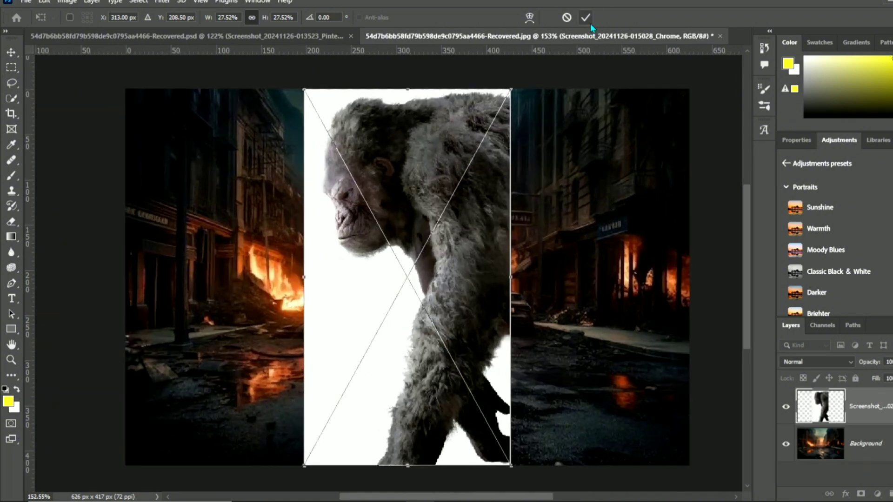
{"action": "left_click", "coordinate": [586, 19]}
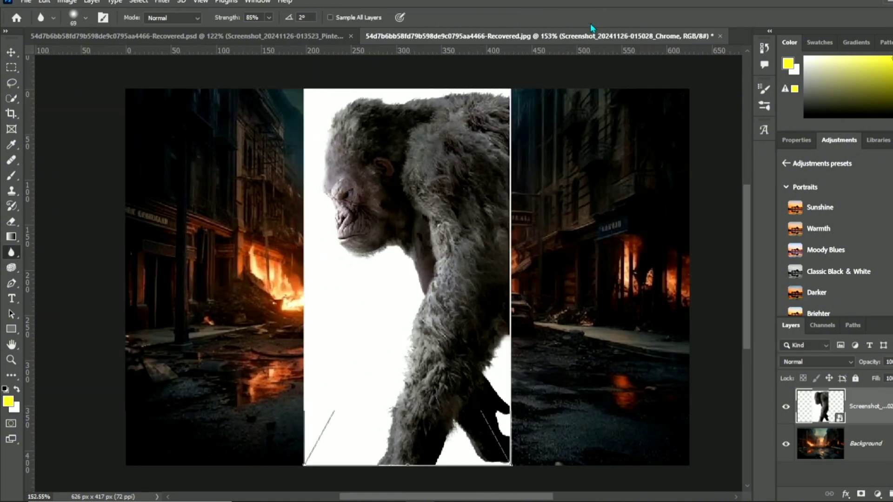
- Rasterize the gorilla layer and remove its white background with the Magic Eraser Tool
{"action": "right_click", "coordinate": [12, 223]}
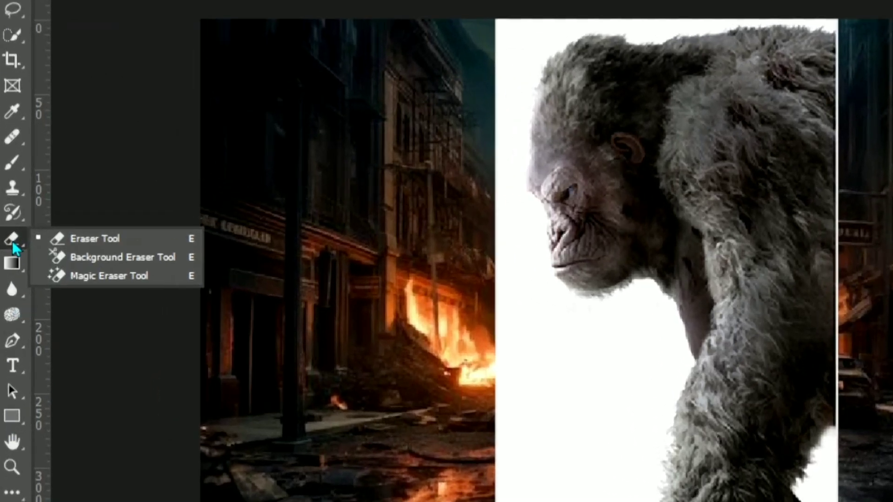
{"action": "left_click", "coordinate": [89, 274]}
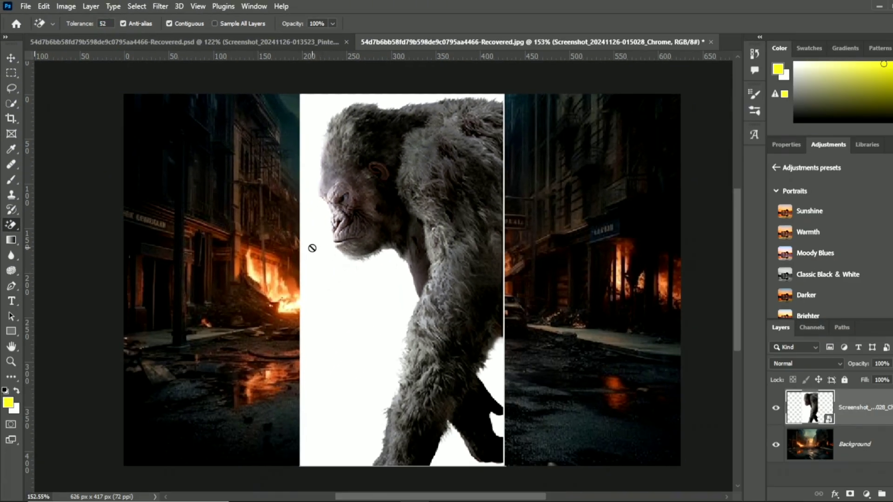
{"action": "left_click", "coordinate": [333, 291]}
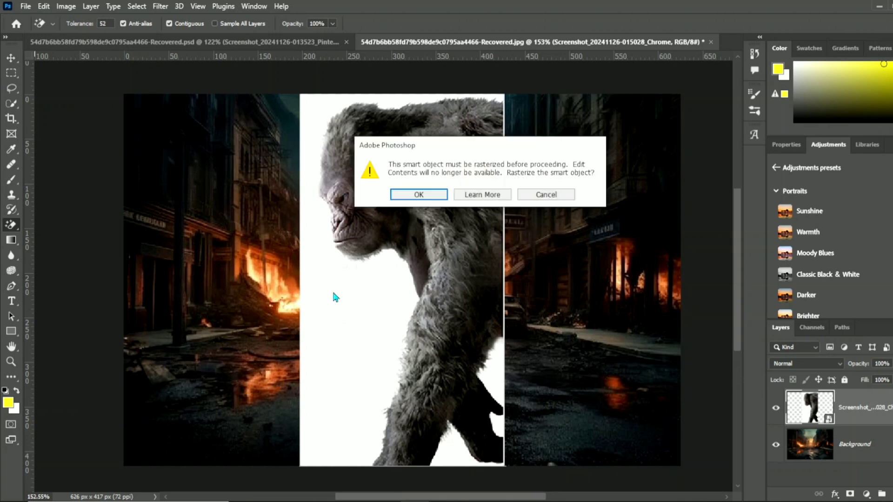
{"action": "left_click", "coordinate": [396, 195]}
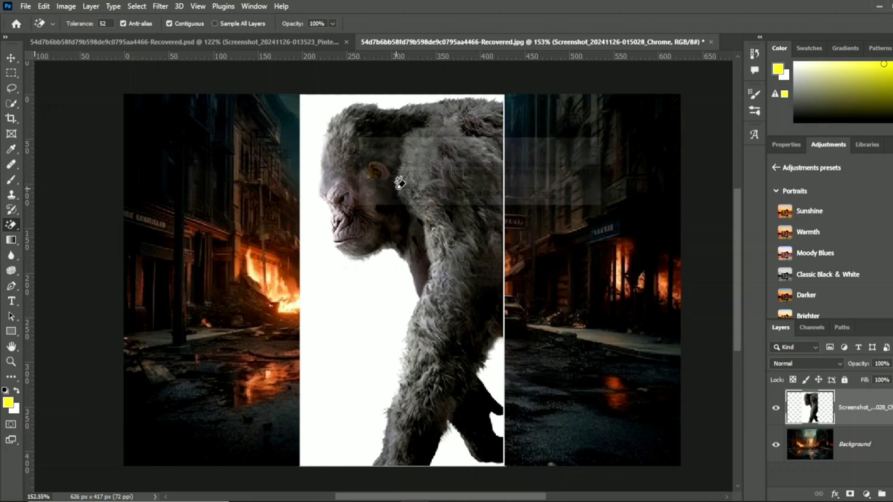
{"action": "left_click", "coordinate": [371, 264]}
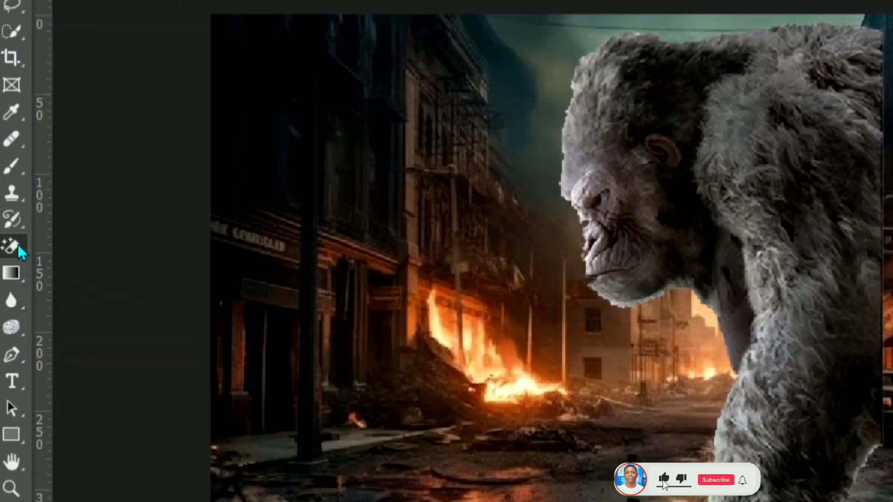
- Erase the leftover white fringe around the gorilla using the Eraser Tool with a soft 18 px brush
{"action": "right_click", "coordinate": [17, 244]}
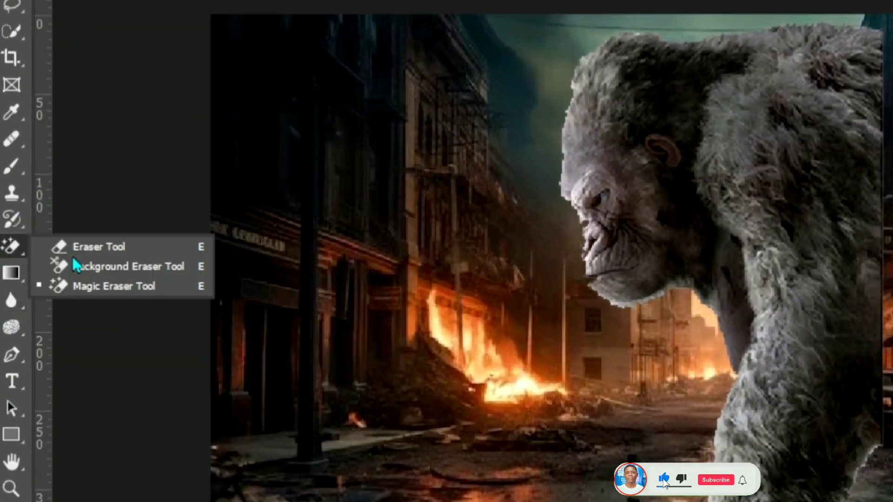
{"action": "left_click", "coordinate": [101, 247]}
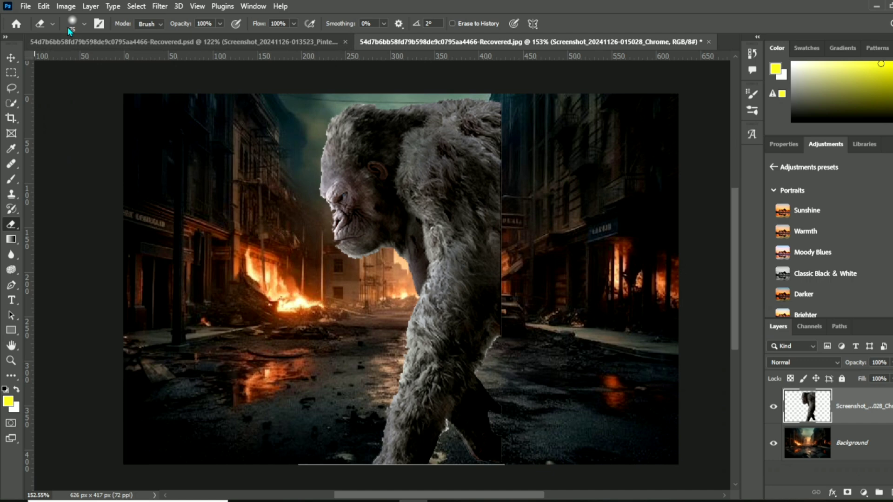
{"action": "left_click", "coordinate": [68, 27]}
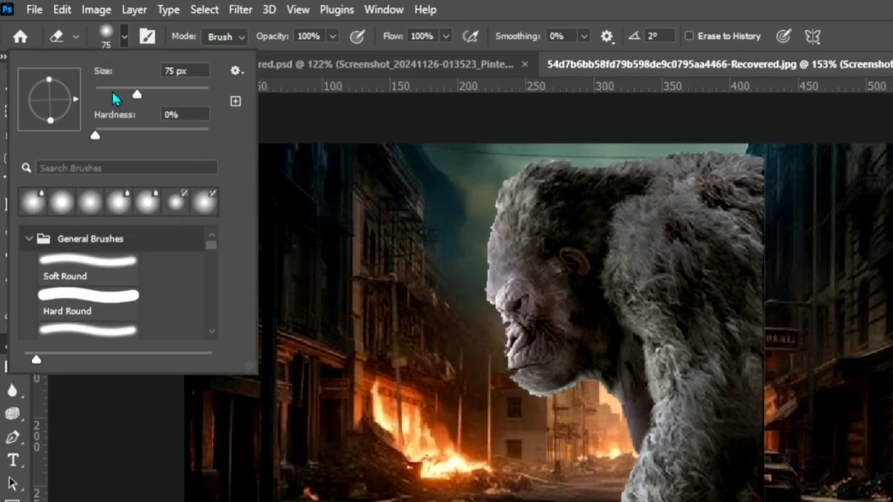
{"action": "left_click_drag", "start_coordinate": [92, 62], "coordinate": [76, 61]}
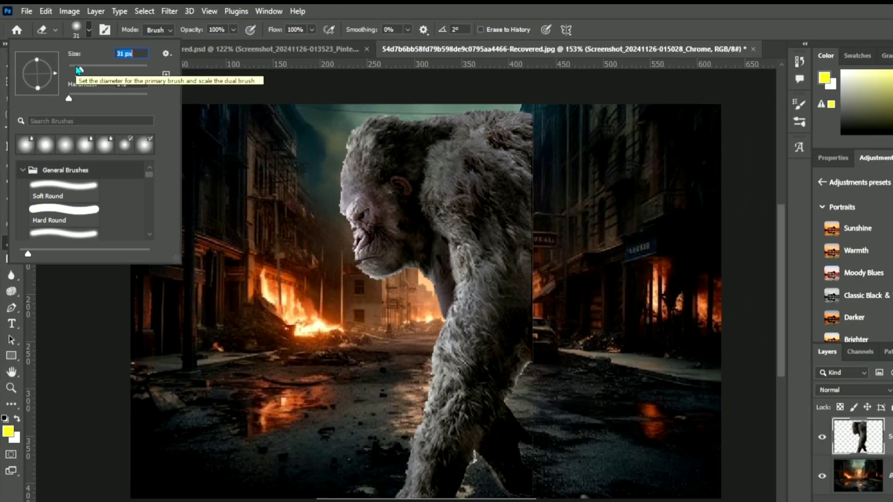
{"action": "left_click_drag", "start_coordinate": [109, 94], "coordinate": [108, 96]}
{"action": "left_click", "coordinate": [72, 30]}
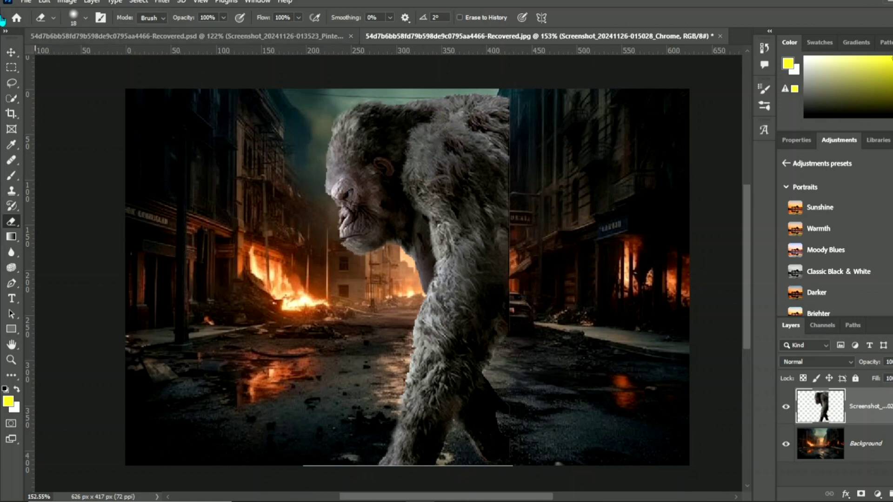
- Move the gorilla across the street so that its back meets the right edge of the canvas
{"action": "left_click", "coordinate": [12, 53]}
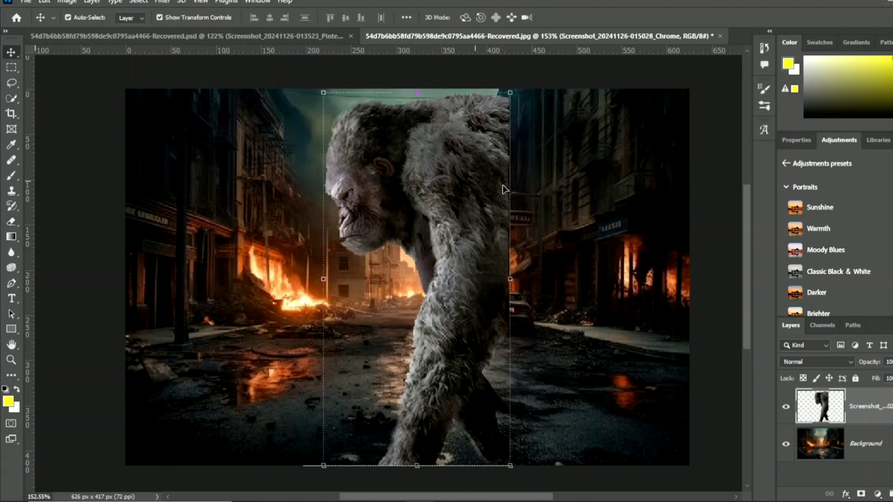
{"action": "left_click_drag", "start_coordinate": [460, 194], "coordinate": [633, 196]}
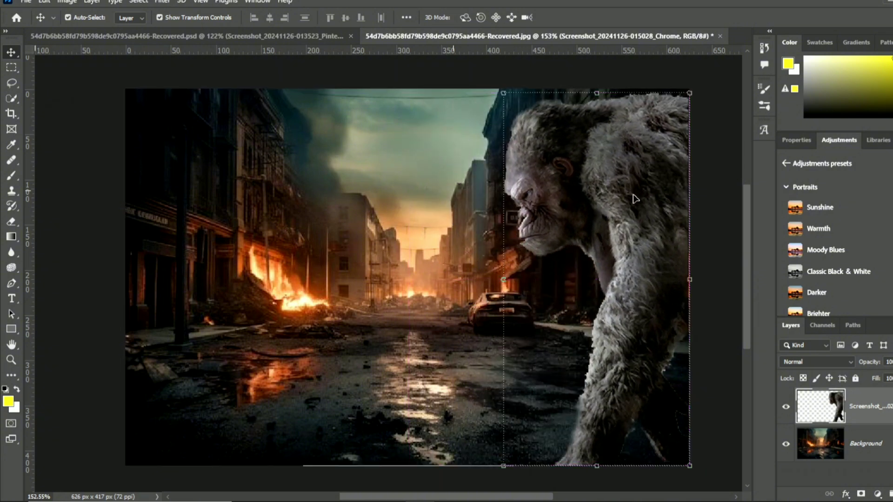
- Enlarge the gorilla to about 129.57% and keep its back against the canvas's right edge, with its lower part running off the canvas
{"action": "scroll", "coordinate": [633, 197], "scroll_direction": "down", "scroll_amount": 3}
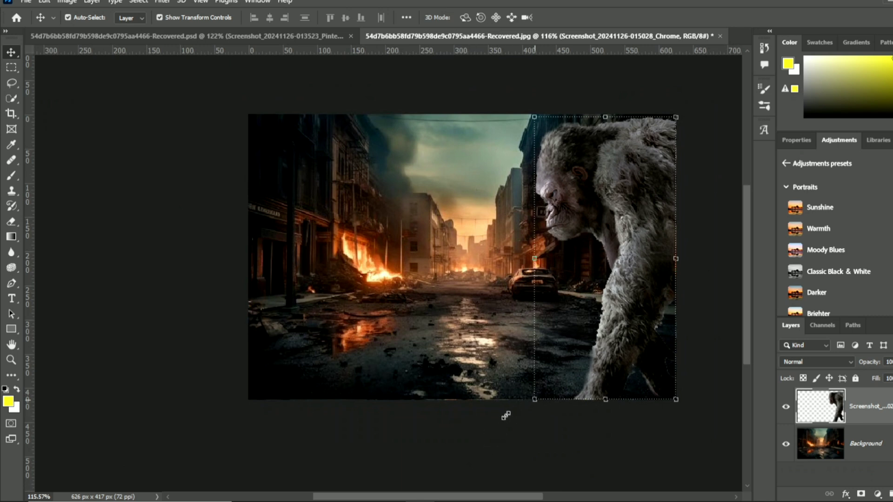
{"action": "left_click_drag", "start_coordinate": [506, 416], "coordinate": [470, 475]}
{"action": "left_click_drag", "start_coordinate": [591, 214], "coordinate": [618, 218]}
{"action": "scroll", "coordinate": [546, 211], "scroll_direction": "up", "scroll_amount": 1}
{"action": "scroll", "coordinate": [545, 208], "scroll_direction": "down", "scroll_amount": 1}
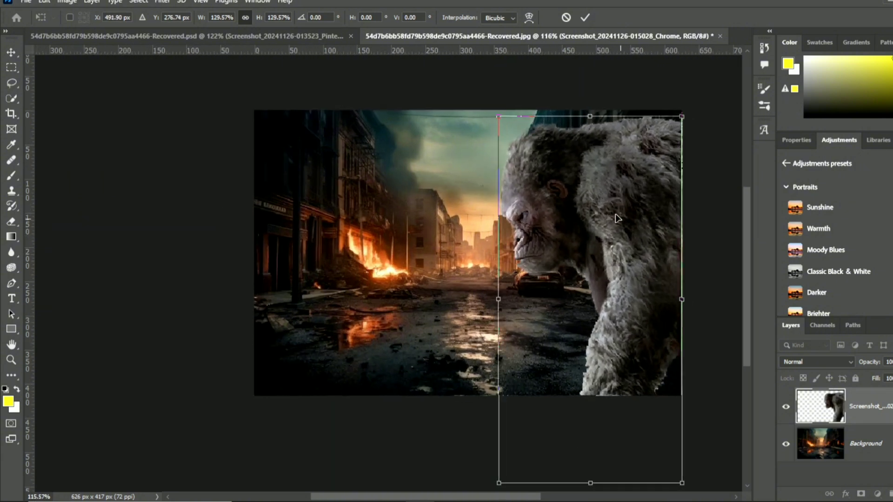
{"action": "left_click", "coordinate": [585, 18]}
{"action": "left_click", "coordinate": [579, 93]}
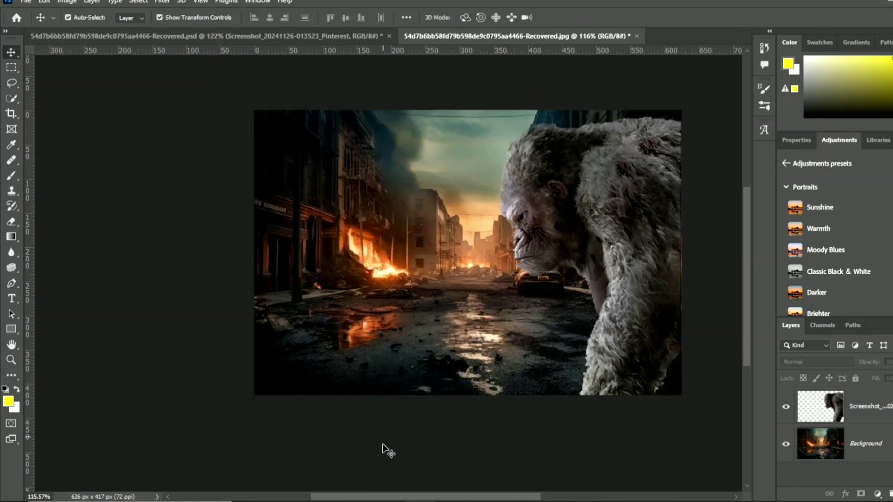
{"action": "left_click", "coordinate": [333, 501]}
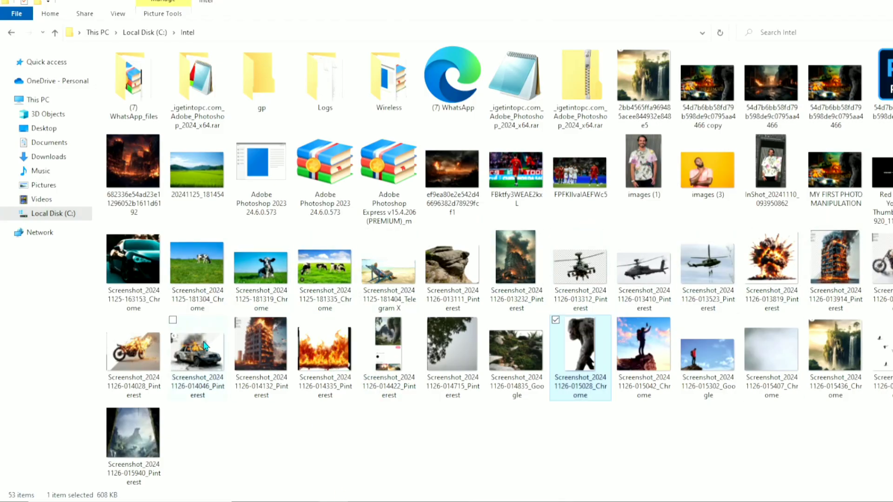
{"action": "mouse_move", "coordinate": [205, 349]}
{"action": "left_mouse_down"}
{"action": "mouse_move", "coordinate": [335, 405]}
{"action": "mouse_move", "coordinate": [400, 489]}
{"action": "mouse_move", "coordinate": [423, 497]}
{"action": "mouse_move", "coordinate": [250, 355]}
{"action": "mouse_move", "coordinate": [182, 276]}
{"action": "mouse_move", "coordinate": [163, 273]}
{"action": "left_mouse_up"}
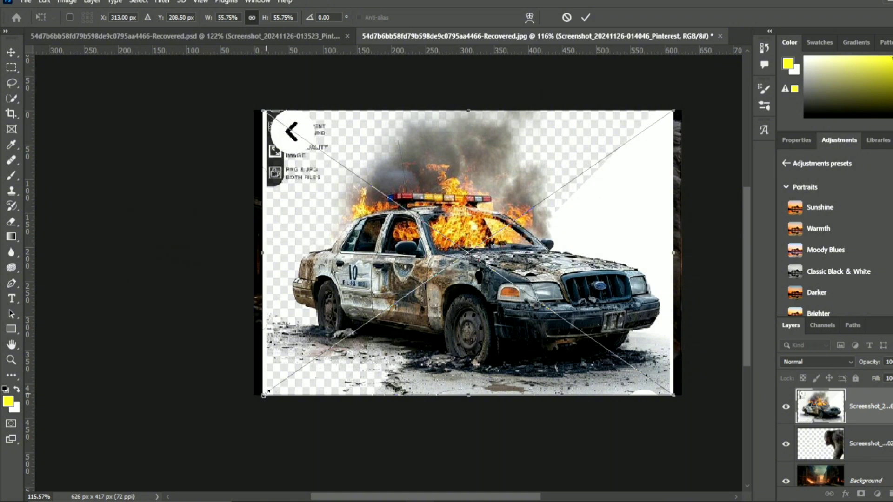
{"action": "left_click_drag", "start_coordinate": [264, 395], "coordinate": [394, 304]}
{"action": "mouse_move", "coordinate": [533, 198]}
{"action": "left_mouse_down"}
{"action": "mouse_move", "coordinate": [393, 274]}
{"action": "mouse_move", "coordinate": [331, 330]}
{"action": "mouse_move", "coordinate": [373, 281]}
{"action": "mouse_move", "coordinate": [401, 278]}
{"action": "left_mouse_up"}
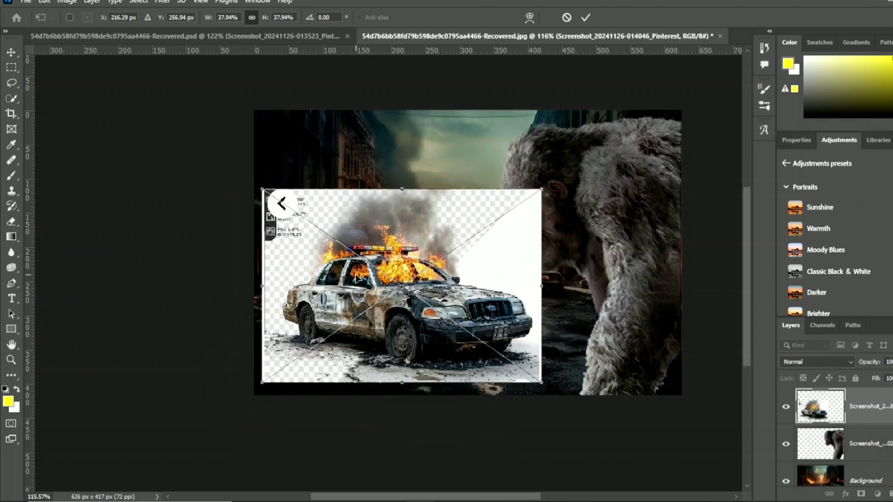
{"action": "left_click", "coordinate": [587, 17]}
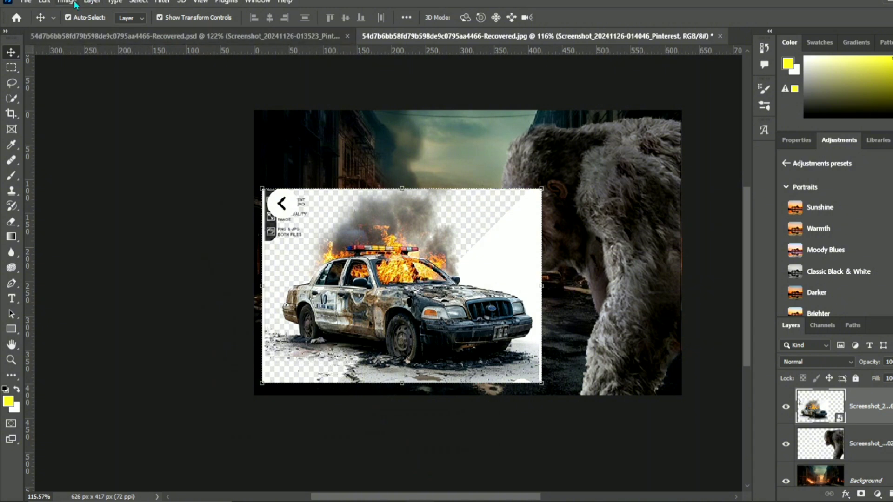
- Rasterize the police car layer and remove its white and checkered background using the Magic Eraser Tool with tolerance 40
{"action": "left_click", "coordinate": [11, 222]}
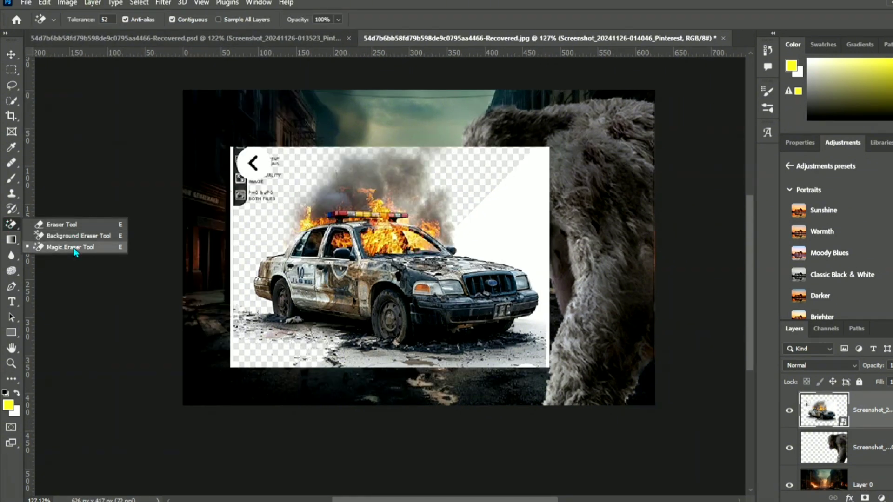
{"action": "left_click", "coordinate": [75, 249]}
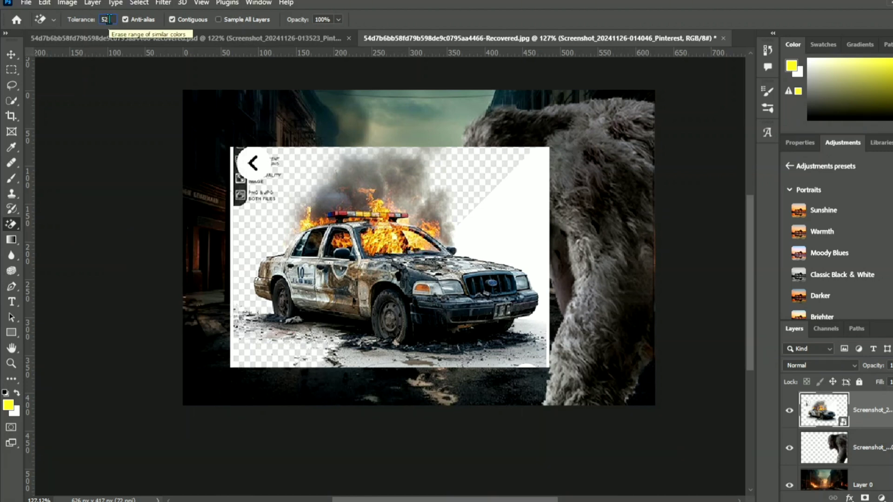
{"action": "type", "text": "5"}
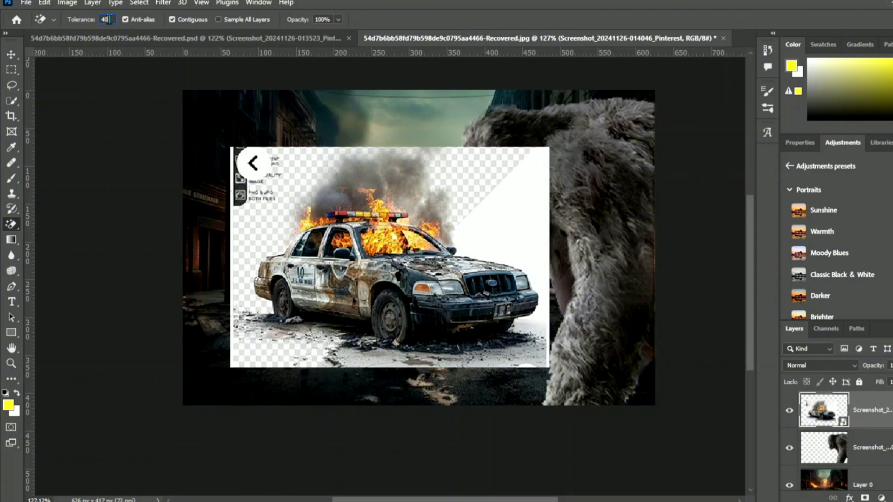
{"action": "left_click", "coordinate": [85, 122]}
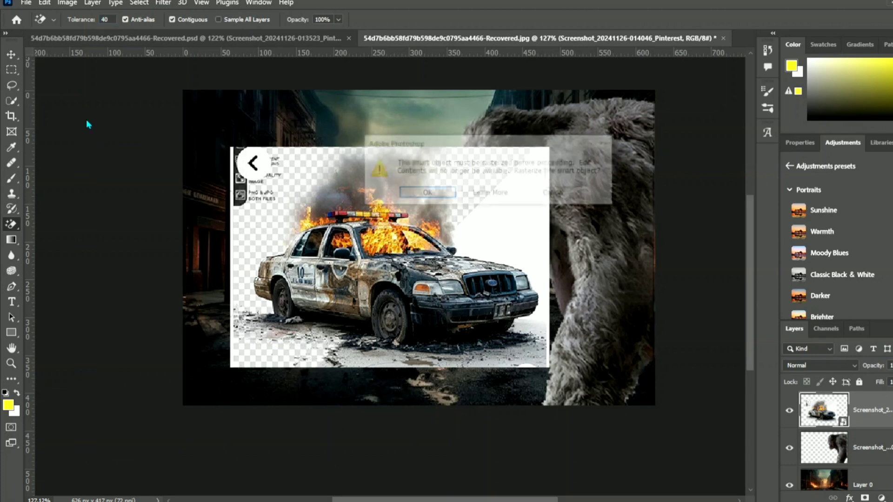
{"action": "left_click", "coordinate": [426, 193]}
{"action": "left_click", "coordinate": [498, 207]}
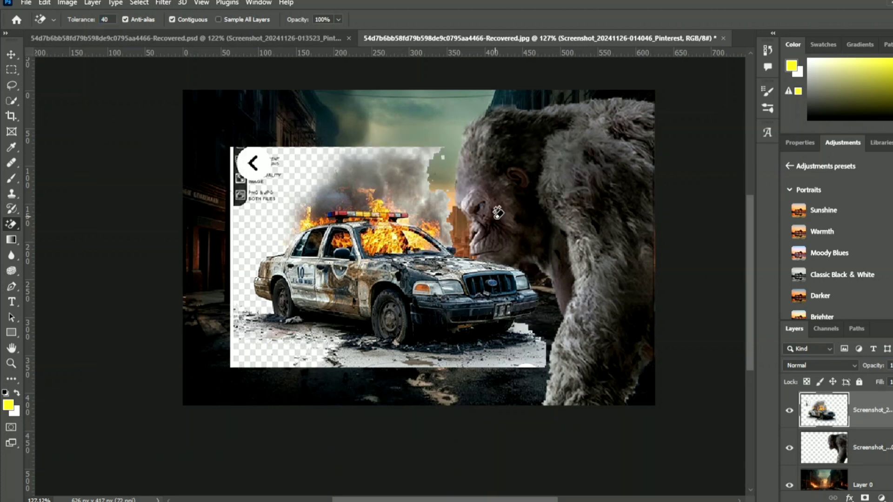
{"action": "left_click", "coordinate": [302, 179]}
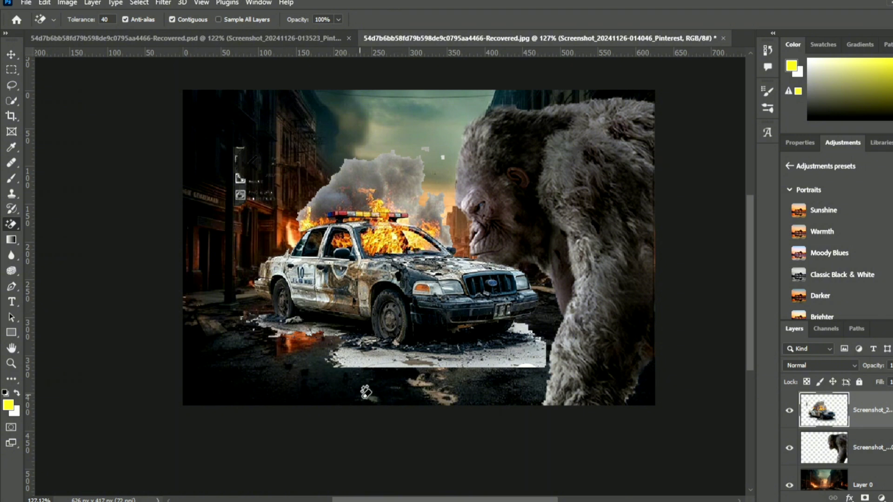
{"action": "left_click", "coordinate": [362, 360]}
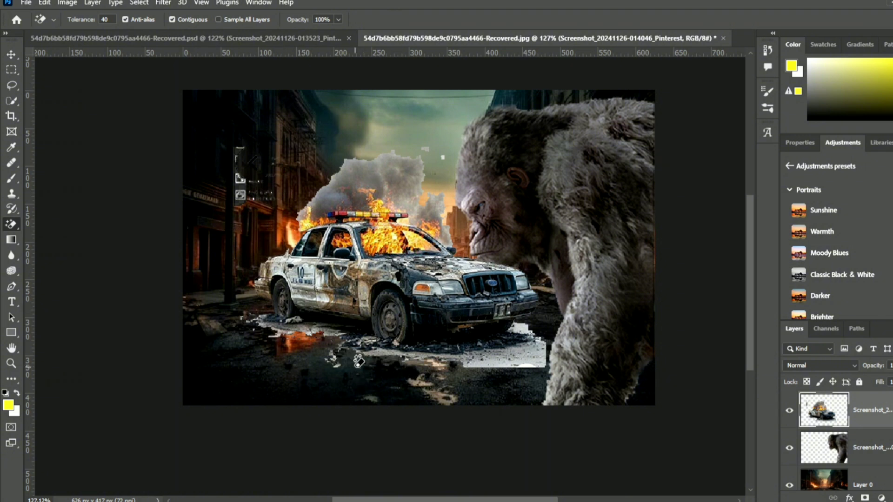
{"action": "left_click", "coordinate": [516, 357]}
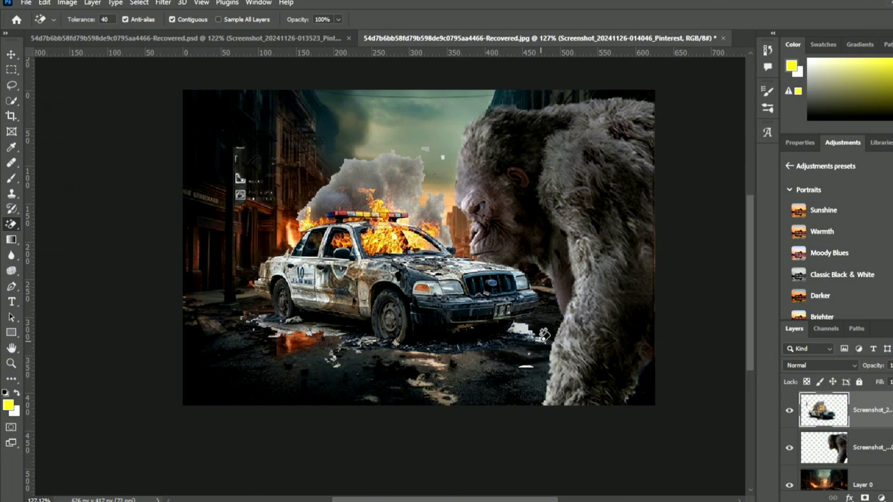
{"action": "left_click", "coordinate": [531, 326]}
- Erase the leftover background around the car's smoke and wheels using the Eraser Tool with a soft 48 px brush
{"action": "right_click", "coordinate": [17, 230]}
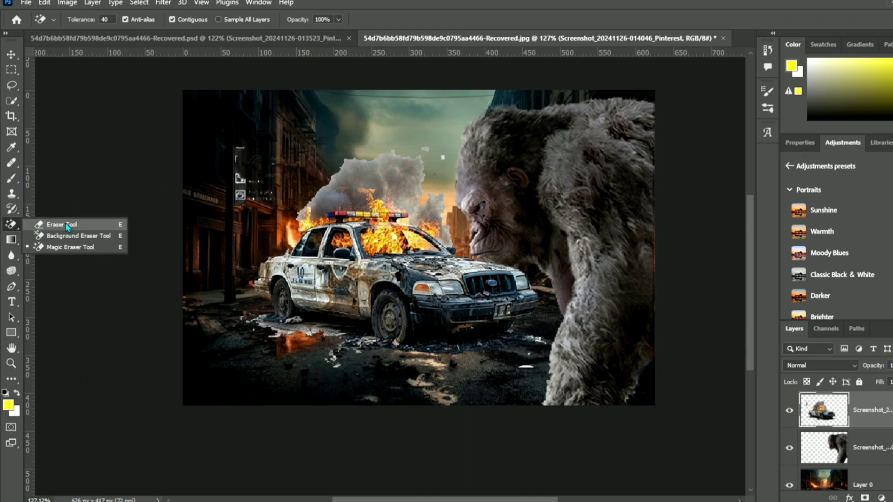
{"action": "left_click", "coordinate": [67, 227]}
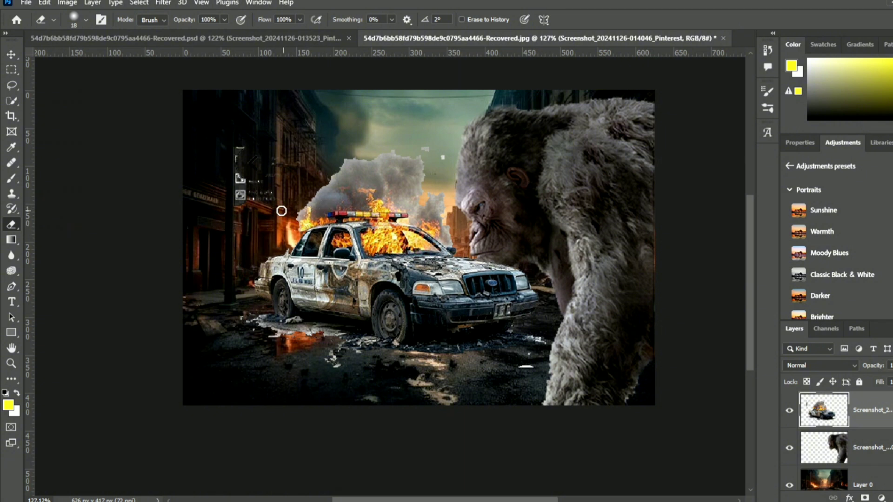
{"action": "left_click", "coordinate": [78, 22]}
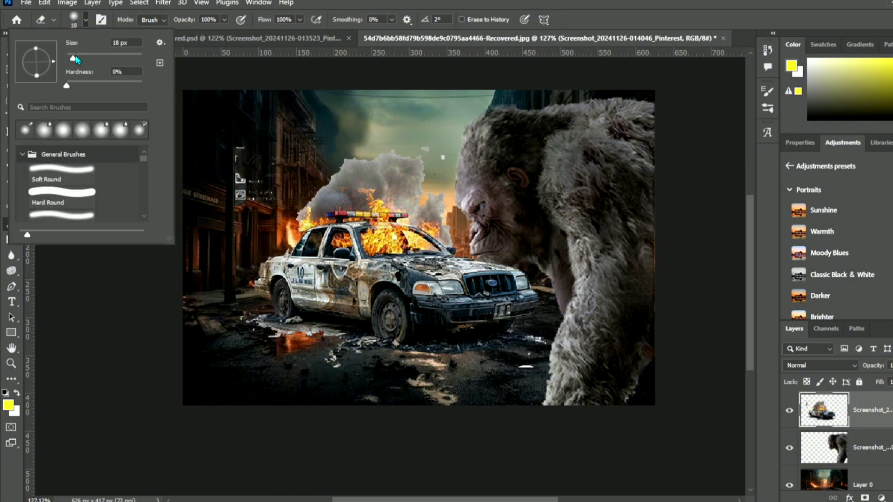
{"action": "left_click", "coordinate": [73, 21]}
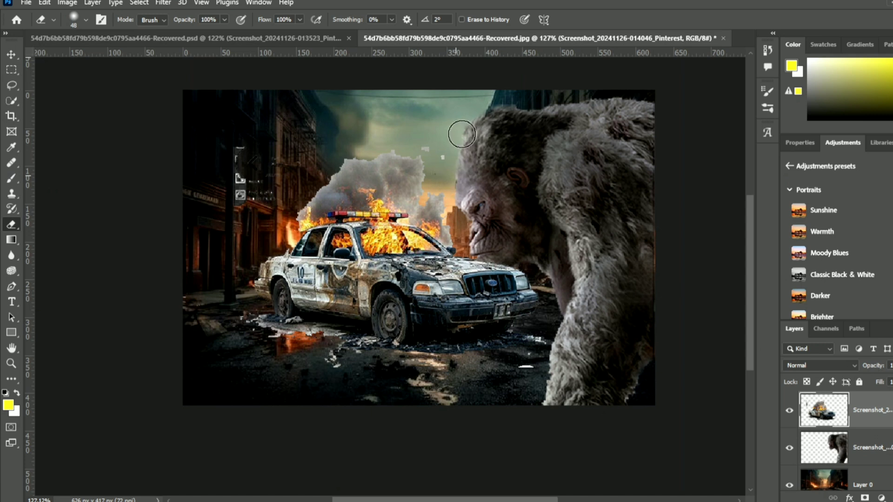
{"action": "mouse_move", "coordinate": [462, 134]}
{"action": "left_mouse_down"}
{"action": "mouse_move", "coordinate": [450, 157]}
{"action": "mouse_move", "coordinate": [385, 144]}
{"action": "mouse_move", "coordinate": [324, 167]}
{"action": "mouse_move", "coordinate": [309, 184]}
{"action": "mouse_move", "coordinate": [325, 179]}
{"action": "mouse_move", "coordinate": [288, 209]}
{"action": "mouse_move", "coordinate": [281, 240]}
{"action": "mouse_move", "coordinate": [258, 248]}
{"action": "mouse_move", "coordinate": [235, 280]}
{"action": "mouse_move", "coordinate": [242, 318]}
{"action": "mouse_move", "coordinate": [271, 340]}
{"action": "mouse_move", "coordinate": [377, 381]}
{"action": "mouse_move", "coordinate": [524, 380]}
{"action": "mouse_move", "coordinate": [555, 314]}
{"action": "mouse_move", "coordinate": [559, 279]}
{"action": "mouse_move", "coordinate": [511, 244]}
{"action": "left_mouse_up"}
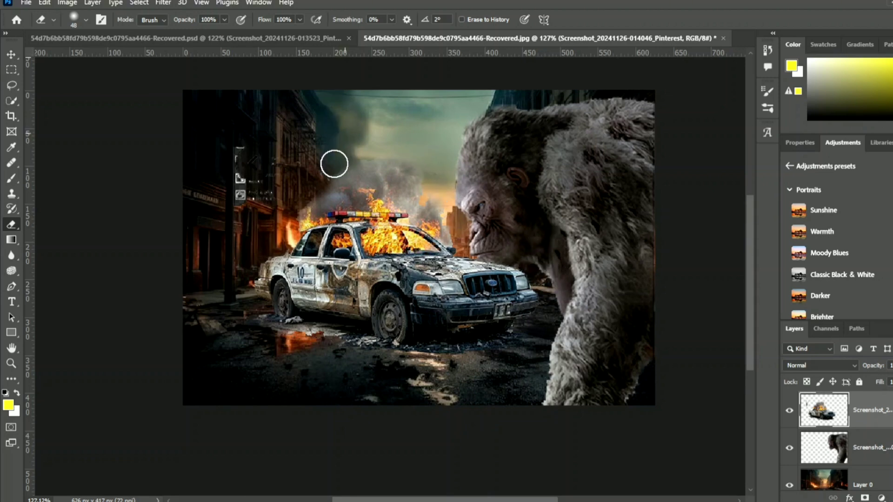
- Move the police car lower on the street and erase the leftover screenshot icons at the upper left of its layer
{"action": "left_click", "coordinate": [12, 55]}
{"action": "mouse_move", "coordinate": [427, 262]}
{"action": "left_mouse_down"}
{"action": "mouse_move", "coordinate": [344, 305]}
{"action": "mouse_move", "coordinate": [461, 309]}
{"action": "left_mouse_up"}
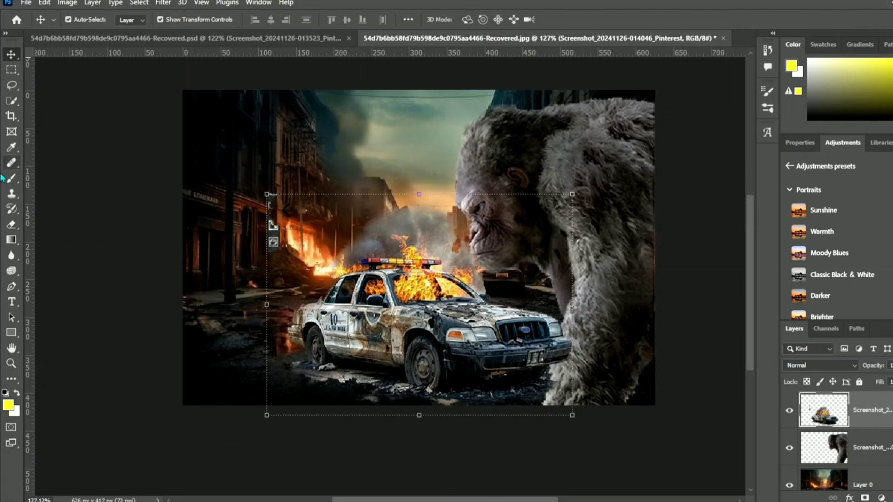
{"action": "left_click", "coordinate": [12, 225]}
{"action": "mouse_move", "coordinate": [274, 200]}
{"action": "left_mouse_down"}
{"action": "mouse_move", "coordinate": [305, 231]}
{"action": "mouse_move", "coordinate": [305, 217]}
{"action": "left_mouse_up"}
- Move the police car into the canvas's lower-left corner, partly off the edge, and scale it to about 104.73%
{"action": "left_click", "coordinate": [12, 55]}
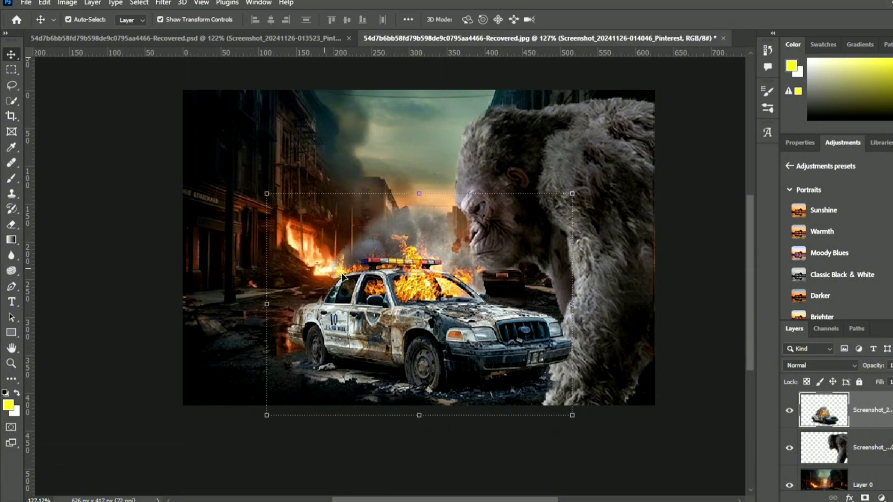
{"action": "mouse_move", "coordinate": [451, 326]}
{"action": "left_mouse_down"}
{"action": "mouse_move", "coordinate": [320, 321]}
{"action": "mouse_move", "coordinate": [297, 339]}
{"action": "mouse_move", "coordinate": [275, 337]}
{"action": "left_mouse_up"}
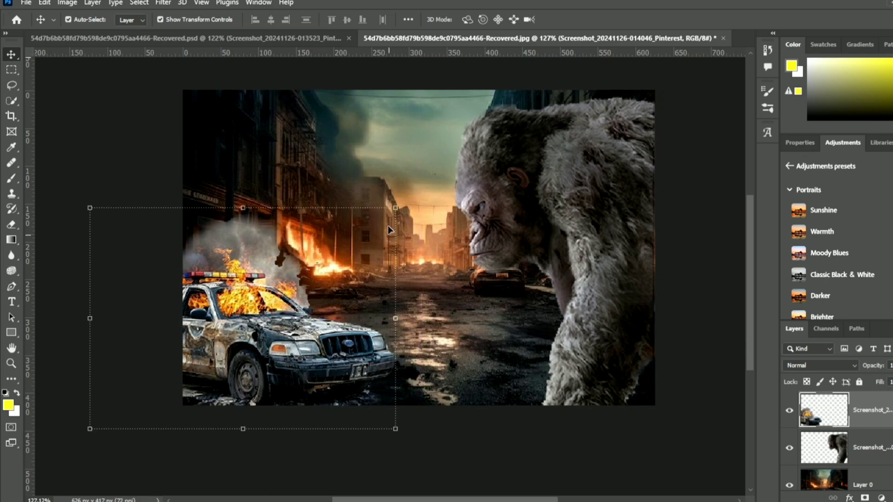
{"action": "left_click_drag", "start_coordinate": [395, 208], "coordinate": [411, 198]}
{"action": "mouse_move", "coordinate": [305, 282]}
{"action": "left_mouse_down"}
{"action": "mouse_move", "coordinate": [309, 289]}
{"action": "mouse_move", "coordinate": [295, 289]}
{"action": "mouse_move", "coordinate": [294, 298]}
{"action": "left_mouse_up"}
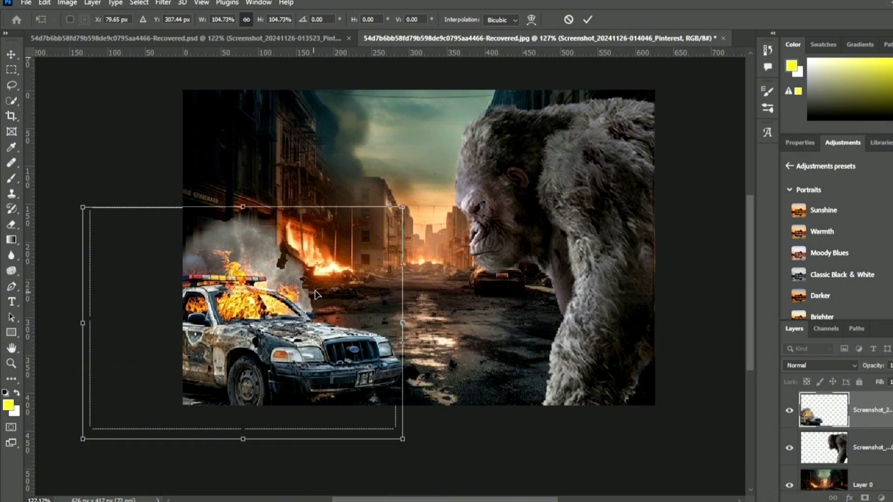
{"action": "left_click", "coordinate": [588, 19]}
- Touch up the smoke edge beside the police car's windshield with the soft 48 px Eraser Tool
{"action": "right_click", "coordinate": [11, 224]}
{"action": "left_click", "coordinate": [51, 222]}
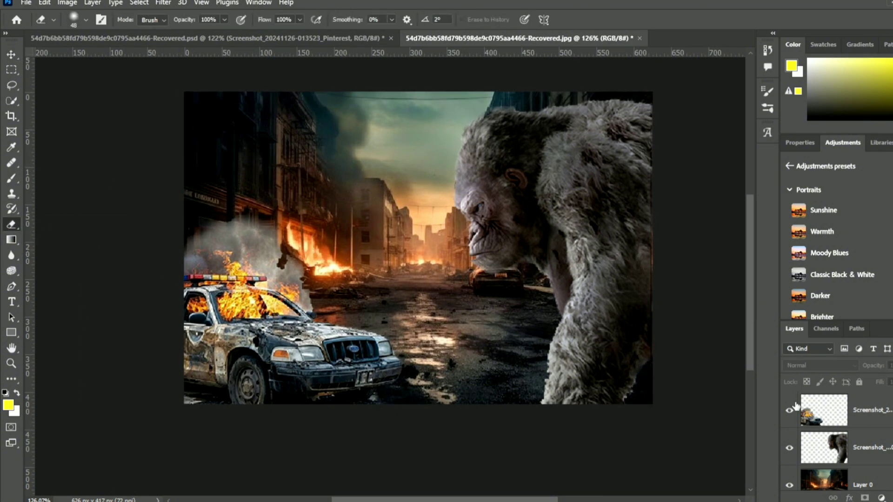
{"action": "left_click", "coordinate": [809, 409]}
{"action": "mouse_move", "coordinate": [314, 251]}
{"action": "left_mouse_down"}
{"action": "mouse_move", "coordinate": [287, 260]}
{"action": "mouse_move", "coordinate": [307, 263]}
{"action": "mouse_move", "coordinate": [320, 298]}
{"action": "left_mouse_up"}
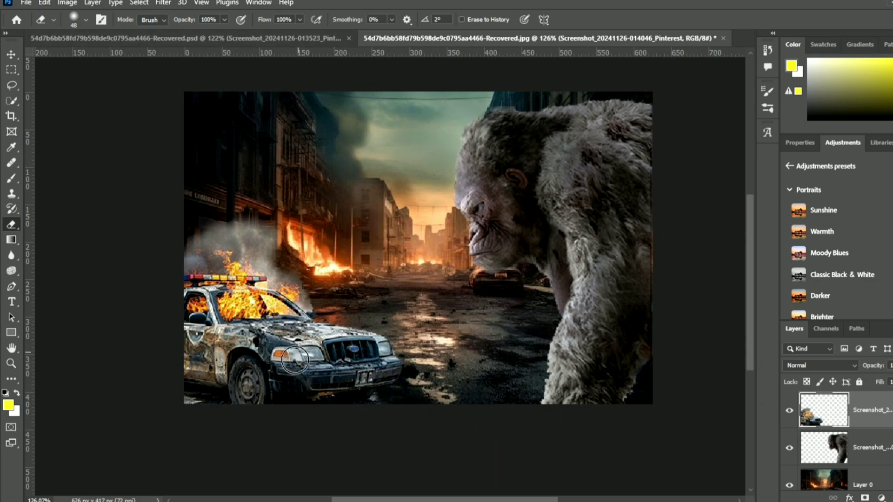
{"action": "key", "text": "alt+Tab"}
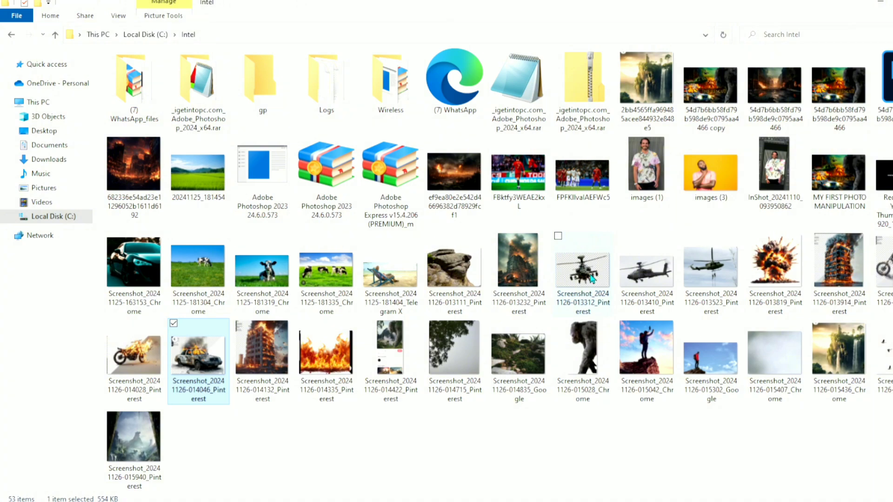
{"action": "left_click_drag", "start_coordinate": [591, 278], "coordinate": [134, 251]}
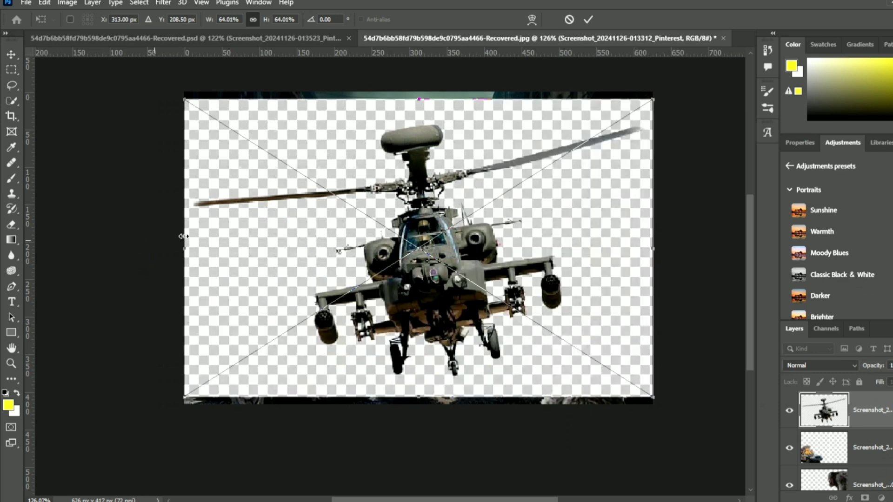
{"action": "left_click_drag", "start_coordinate": [182, 400], "coordinate": [264, 346]}
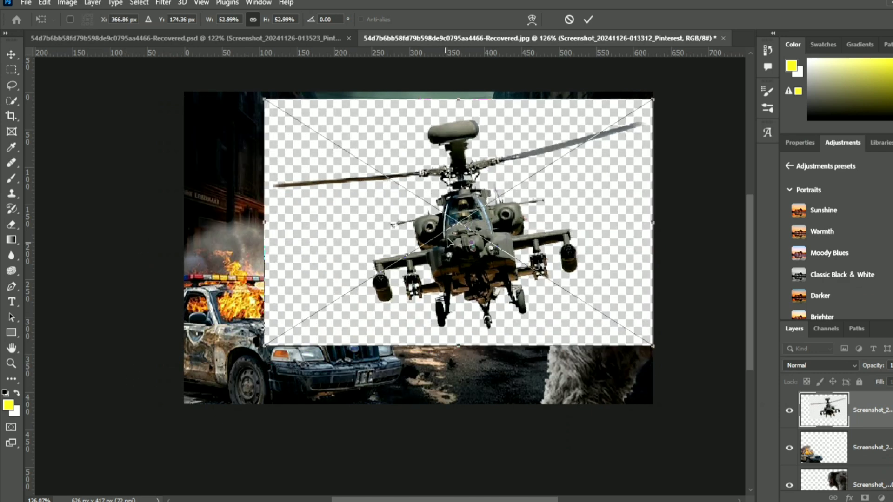
{"action": "left_click_drag", "start_coordinate": [459, 232], "coordinate": [437, 243]}
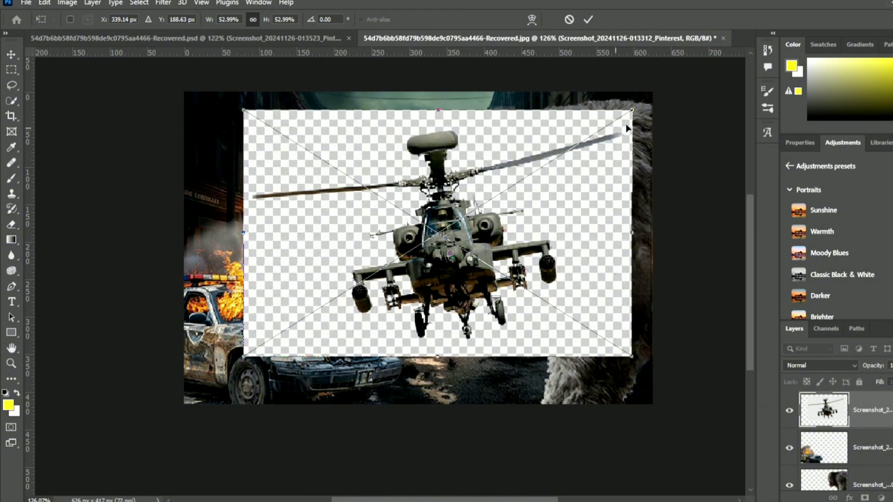
{"action": "left_click_drag", "start_coordinate": [634, 109], "coordinate": [572, 149]}
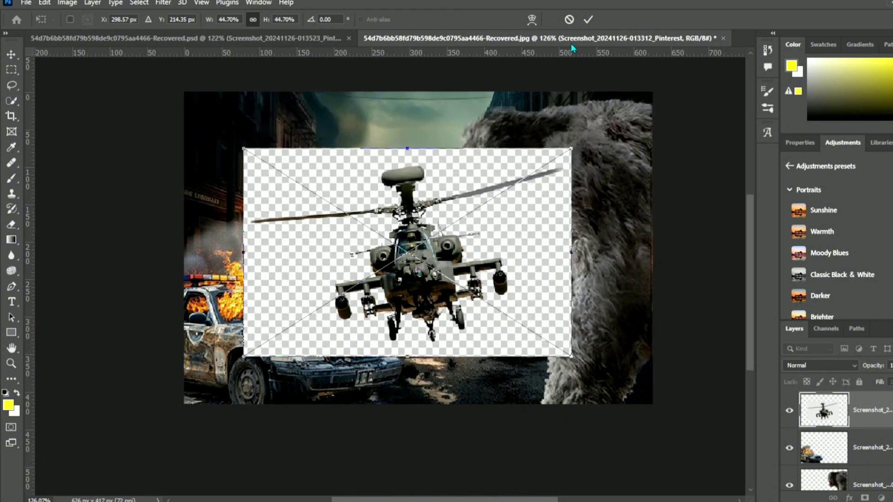
{"action": "left_click", "coordinate": [587, 20]}
- Rasterize the placed helicopter layer and try erasing its checkered background with the Magic Eraser Tool at tolerance 40
{"action": "key", "text": "e"}
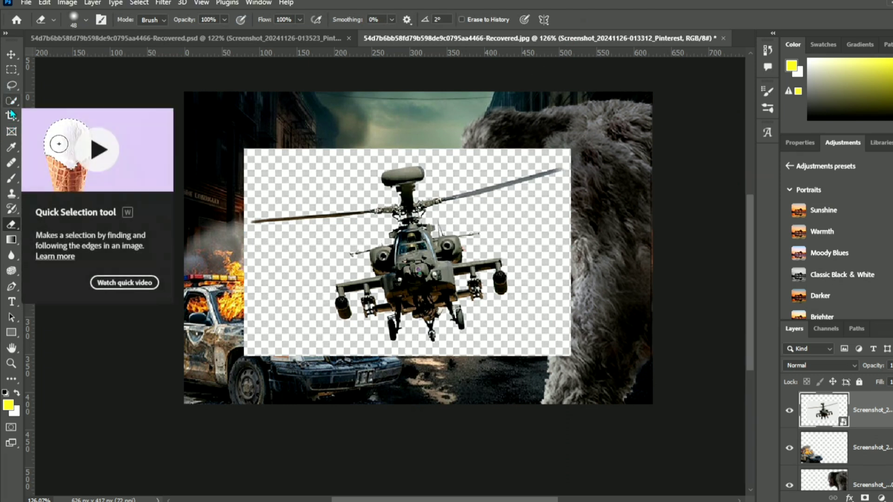
{"action": "right_click", "coordinate": [7, 225]}
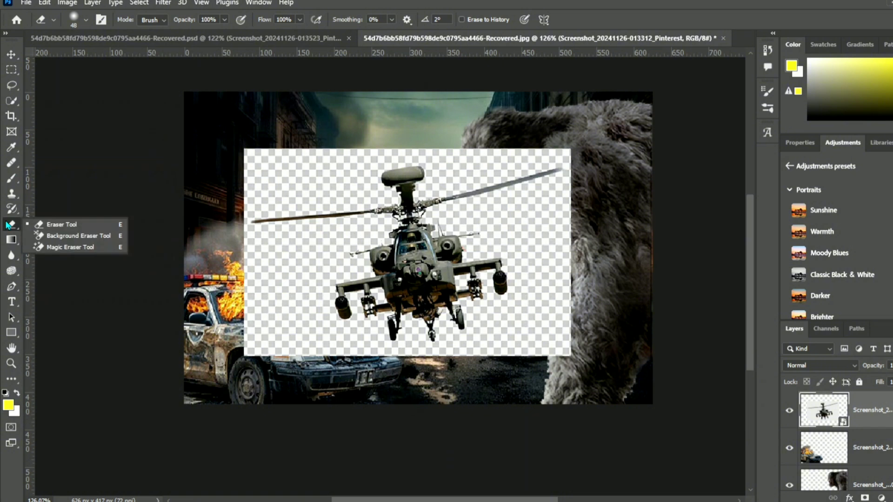
{"action": "left_click", "coordinate": [65, 247]}
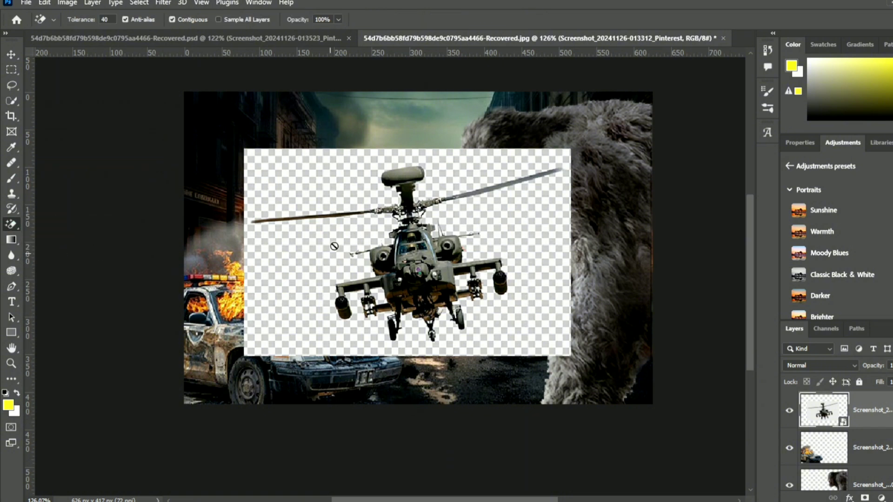
{"action": "left_click", "coordinate": [340, 194]}
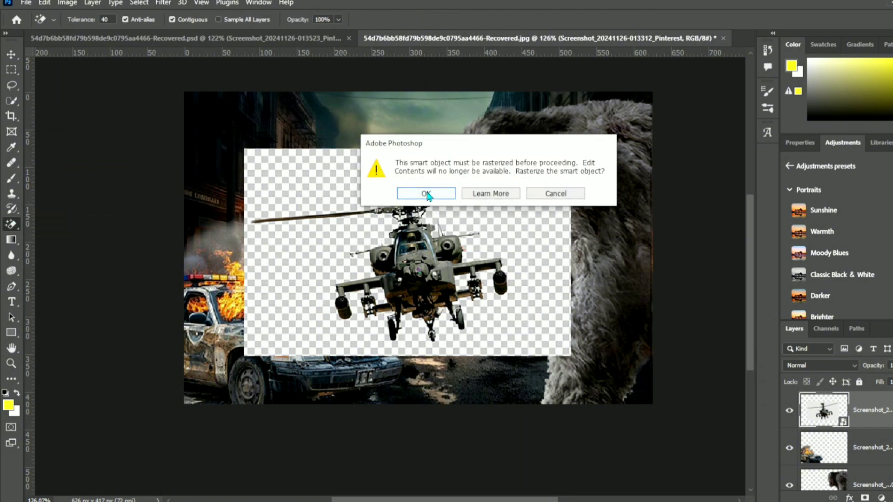
{"action": "left_click", "coordinate": [446, 191]}
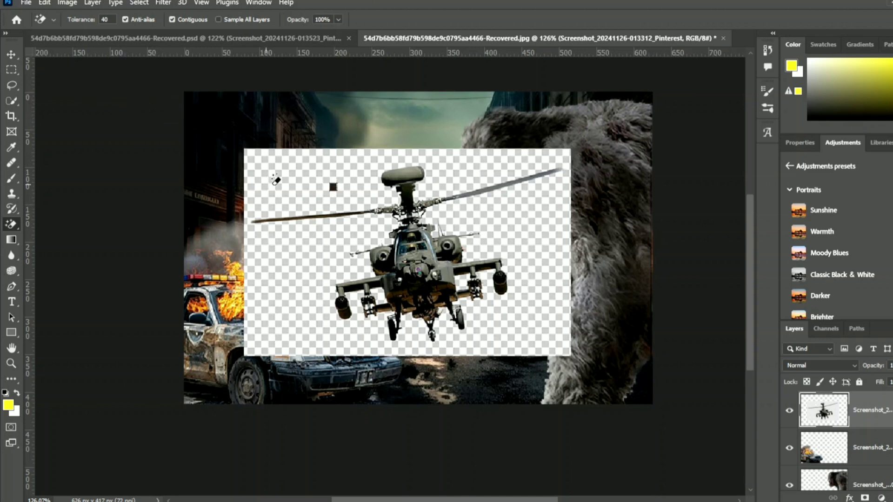
{"action": "left_click", "coordinate": [300, 183]}
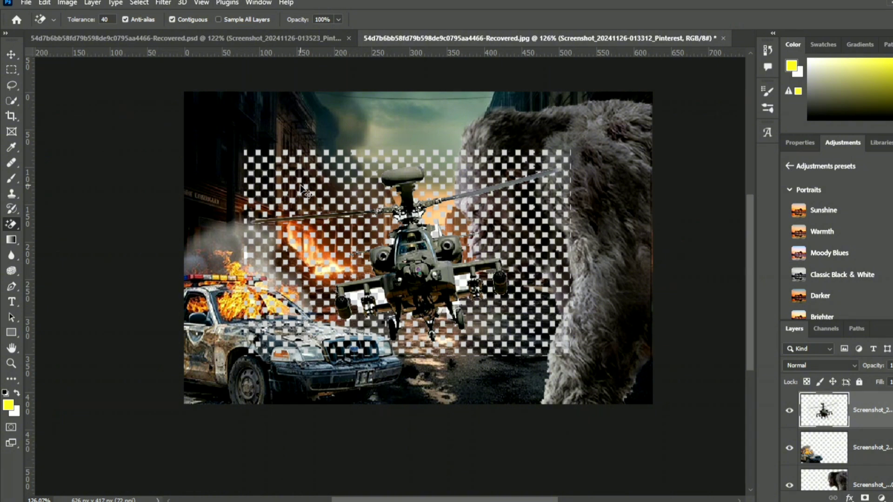
{"action": "key", "text": "ctrl+z"}
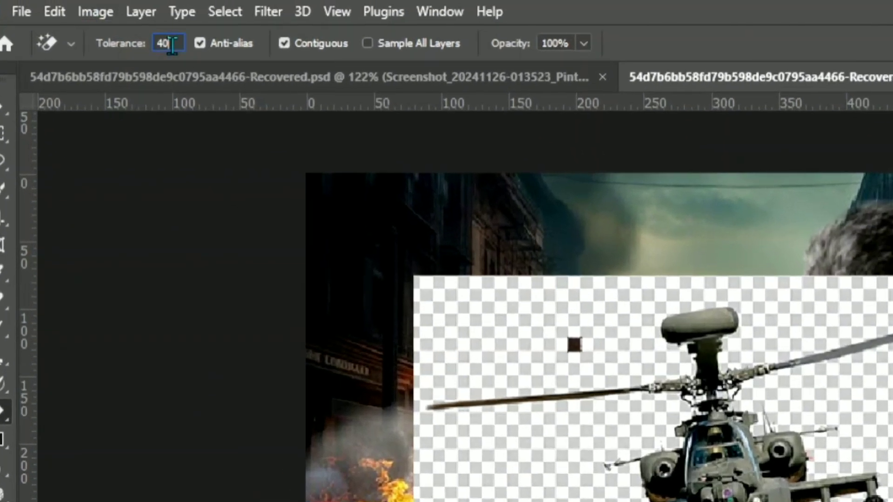
- Set the Magic Eraser tolerance to 52 and erase the checkered background around the helicopter
{"action": "key", "text": "BackSpace"}
{"action": "key", "text": "BackSpace"}
{"action": "key", "text": "Return"}
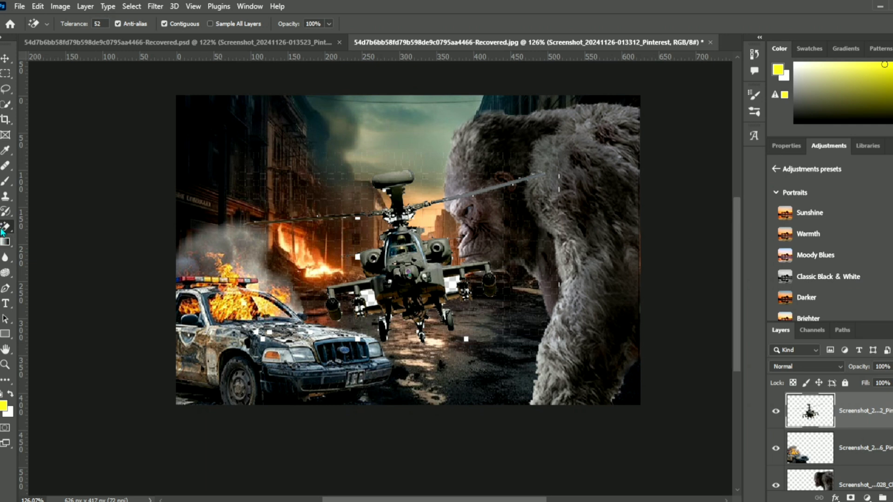
- Erase stray background squares around the helicopter with the soft 48 px Eraser Tool
{"action": "right_click", "coordinate": [3, 227]}
{"action": "left_click", "coordinate": [46, 225]}
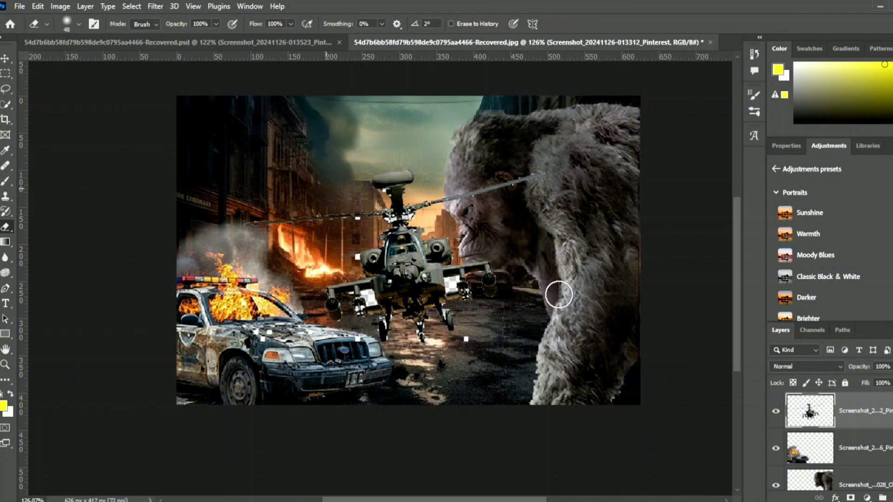
{"action": "left_click", "coordinate": [481, 334]}
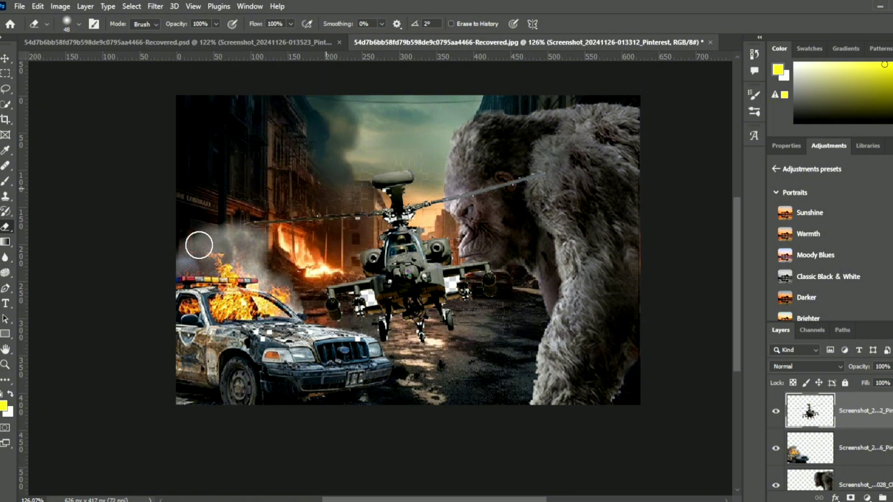
{"action": "mouse_move", "coordinate": [275, 201]}
{"action": "left_mouse_down"}
{"action": "mouse_move", "coordinate": [351, 192]}
{"action": "mouse_move", "coordinate": [406, 142]}
{"action": "mouse_move", "coordinate": [456, 362]}
{"action": "left_mouse_up"}
- Clear the white patches under the helicopter's wings and around its rotor with the Magic Eraser Tool at tolerance 52
{"action": "left_click", "coordinate": [55, 250]}
{"action": "scroll", "coordinate": [257, 326], "scroll_direction": "up", "scroll_amount": 3}
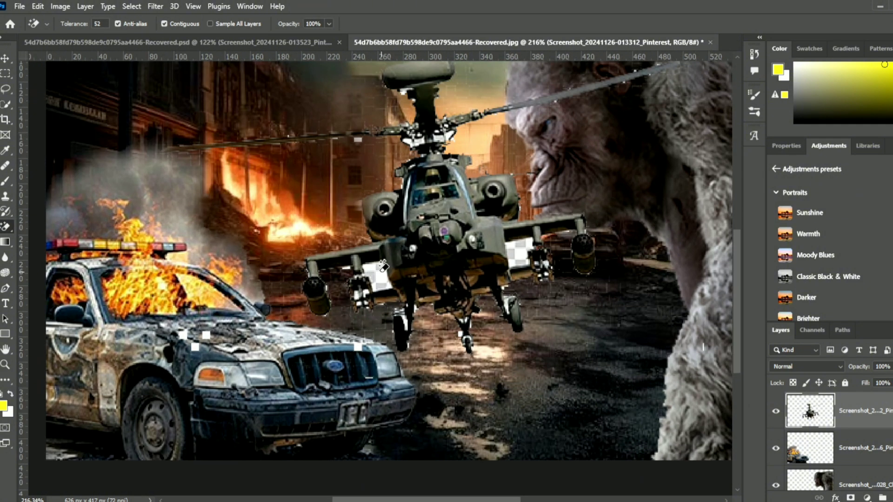
{"action": "scroll", "coordinate": [423, 111], "scroll_direction": "up", "scroll_amount": 4}
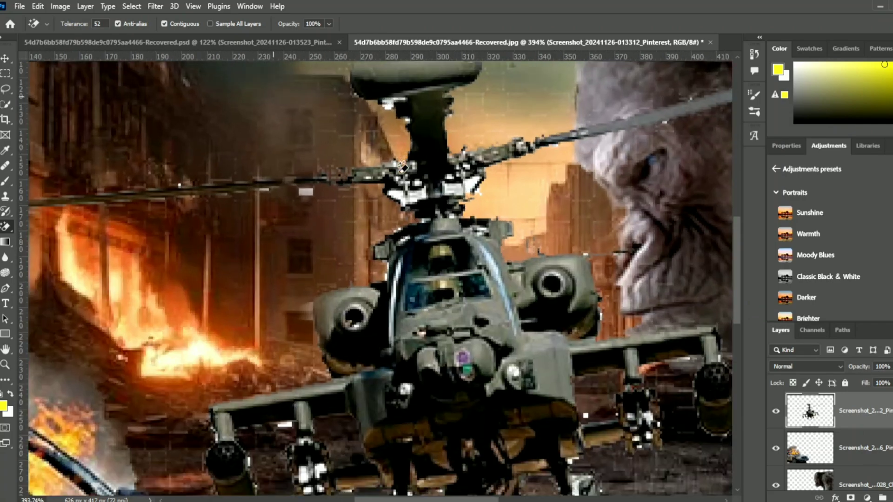
{"action": "scroll", "coordinate": [285, 191], "scroll_direction": "down", "scroll_amount": 5}
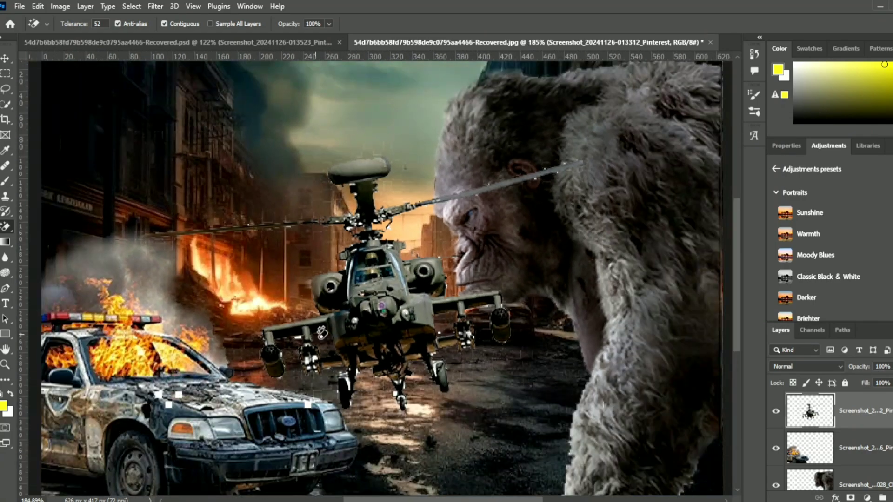
{"action": "scroll", "coordinate": [295, 325], "scroll_direction": "up", "scroll_amount": 5}
{"action": "scroll", "coordinate": [475, 456], "scroll_direction": "down", "scroll_amount": 7}
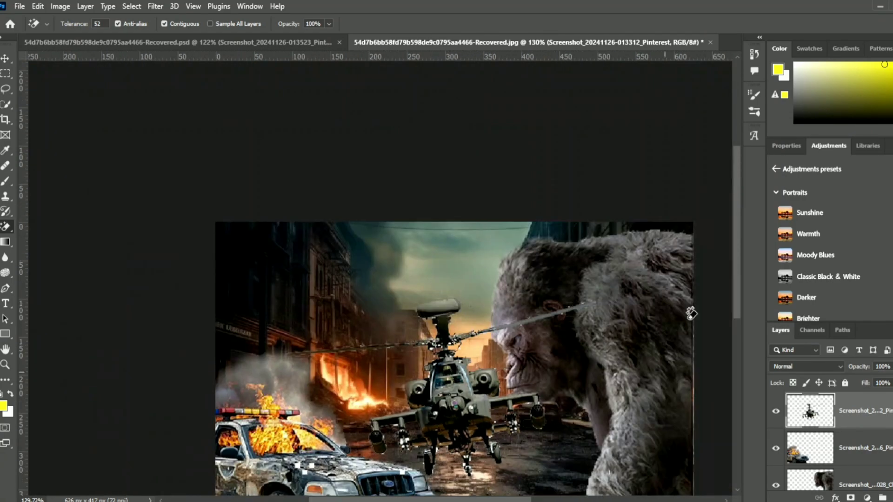
{"action": "left_click_drag", "start_coordinate": [736, 247], "coordinate": [734, 285]}
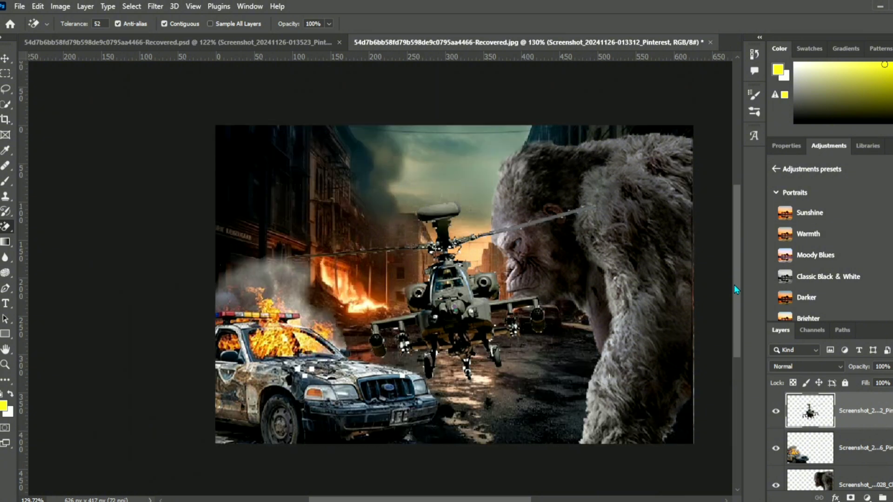
- Move the attack helicopter up into the sky and erase its layer's leftover white squares with the soft 48 px Eraser Tool
{"action": "left_click", "coordinate": [9, 64]}
{"action": "left_click_drag", "start_coordinate": [415, 307], "coordinate": [416, 243]}
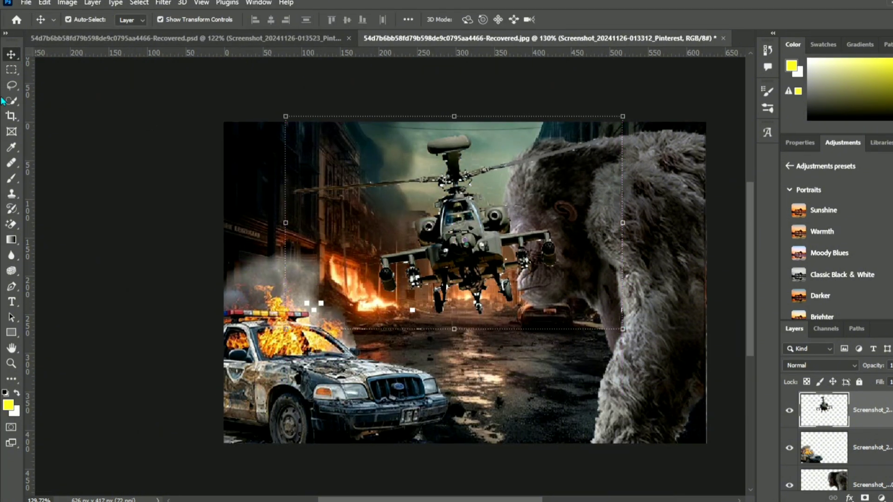
{"action": "right_click", "coordinate": [11, 224]}
{"action": "left_click", "coordinate": [56, 222]}
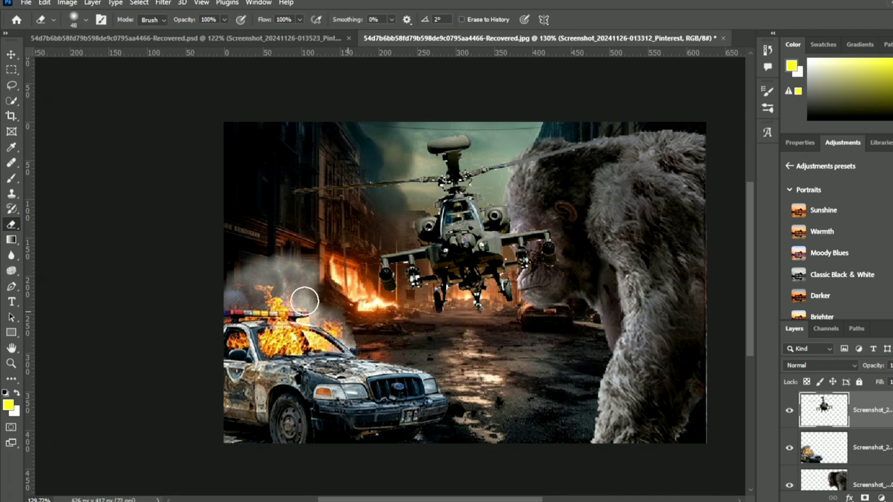
- Scale the attack helicopter down to about 33.04% and position it in the open sky just left of the gorilla's head
{"action": "left_click", "coordinate": [9, 56]}
{"action": "left_click_drag", "start_coordinate": [287, 329], "coordinate": [416, 259]}
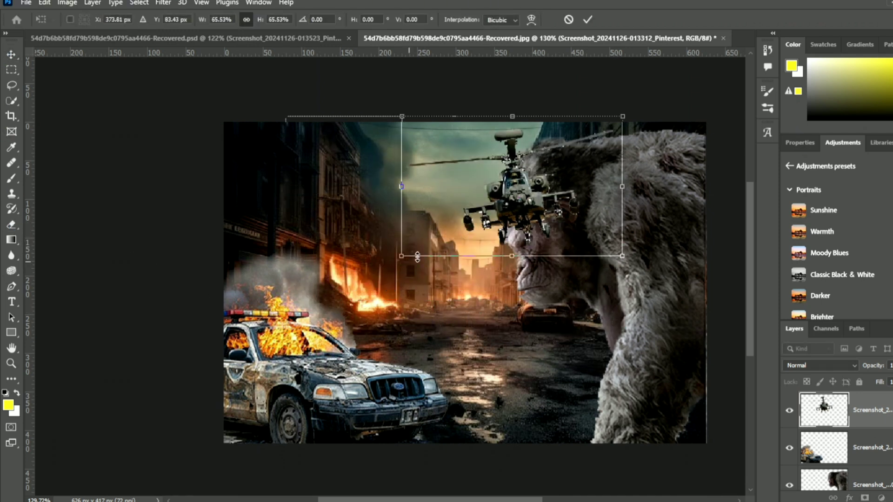
{"action": "left_click_drag", "start_coordinate": [478, 208], "coordinate": [433, 204]}
{"action": "left_click_drag", "start_coordinate": [357, 255], "coordinate": [431, 224]}
{"action": "left_click_drag", "start_coordinate": [515, 169], "coordinate": [469, 177]}
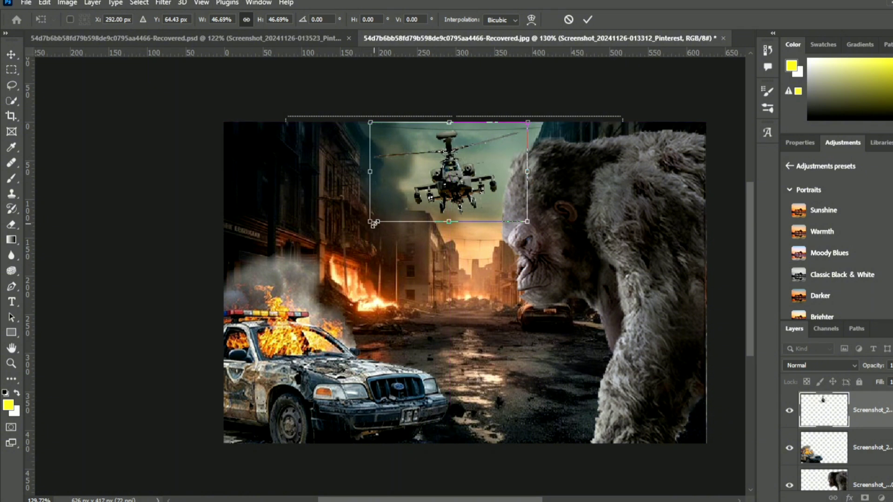
{"action": "left_click_drag", "start_coordinate": [375, 223], "coordinate": [421, 194]}
{"action": "left_click_drag", "start_coordinate": [487, 161], "coordinate": [468, 173]}
{"action": "left_click_drag", "start_coordinate": [394, 198], "coordinate": [393, 198]}
{"action": "left_click_drag", "start_coordinate": [457, 172], "coordinate": [454, 168]}
{"action": "left_click_drag", "start_coordinate": [499, 129], "coordinate": [501, 128]}
{"action": "left_click_drag", "start_coordinate": [450, 176], "coordinate": [449, 179]}
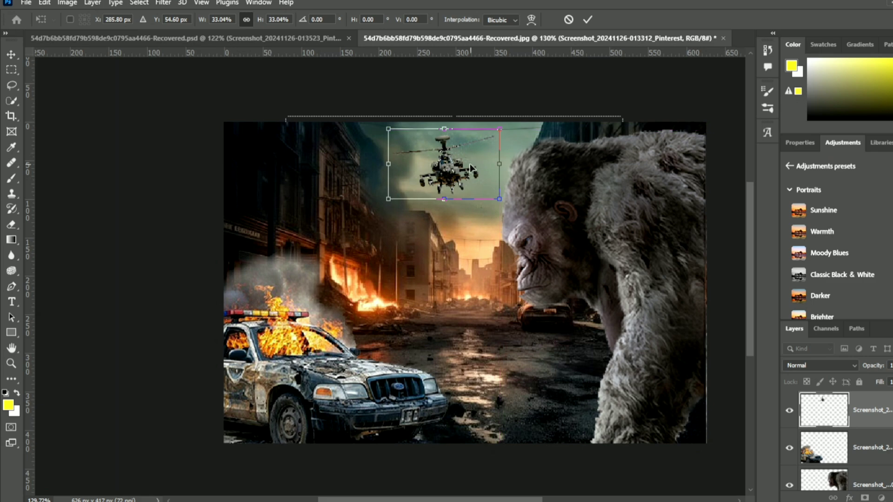
{"action": "left_click", "coordinate": [587, 20]}
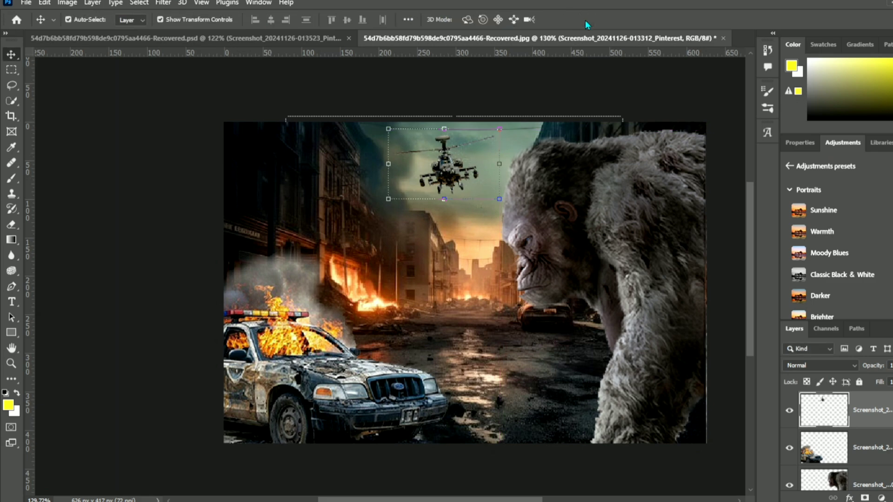
{"action": "left_click", "coordinate": [94, 267]}
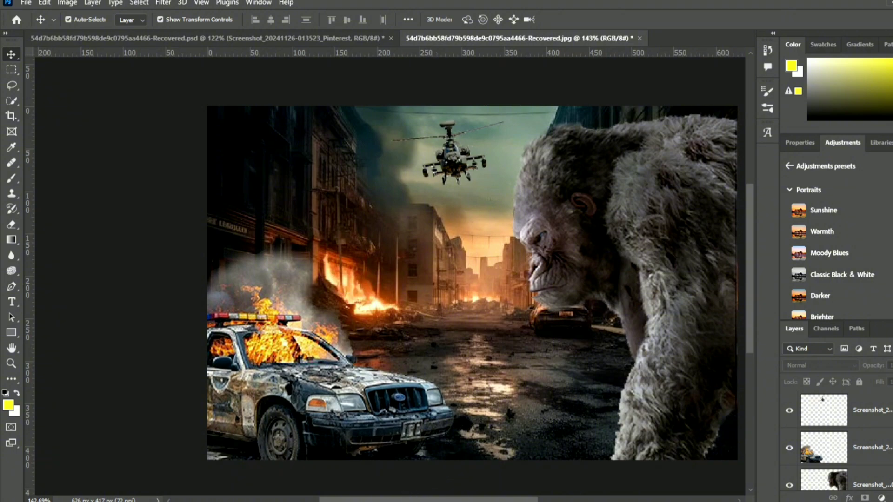
{"action": "mouse_move", "coordinate": [335, 501]}
{"action": "left_click", "coordinate": [362, 450]}
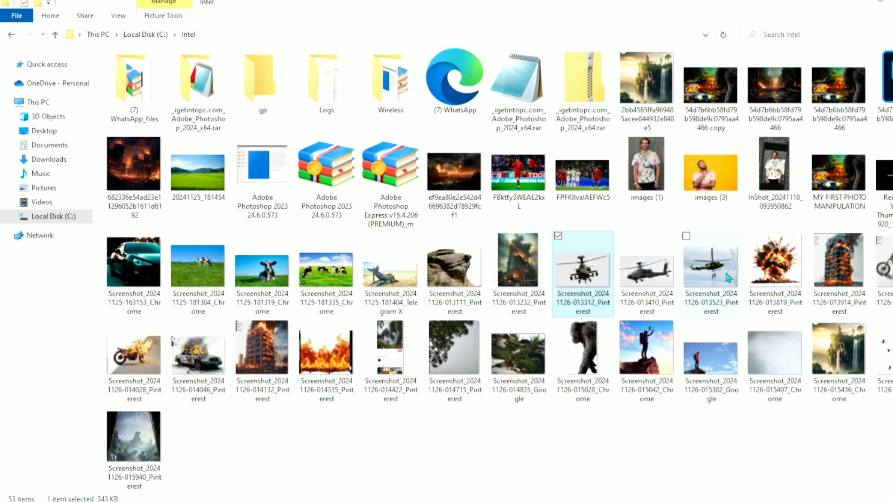
{"action": "left_click_drag", "start_coordinate": [728, 278], "coordinate": [153, 312]}
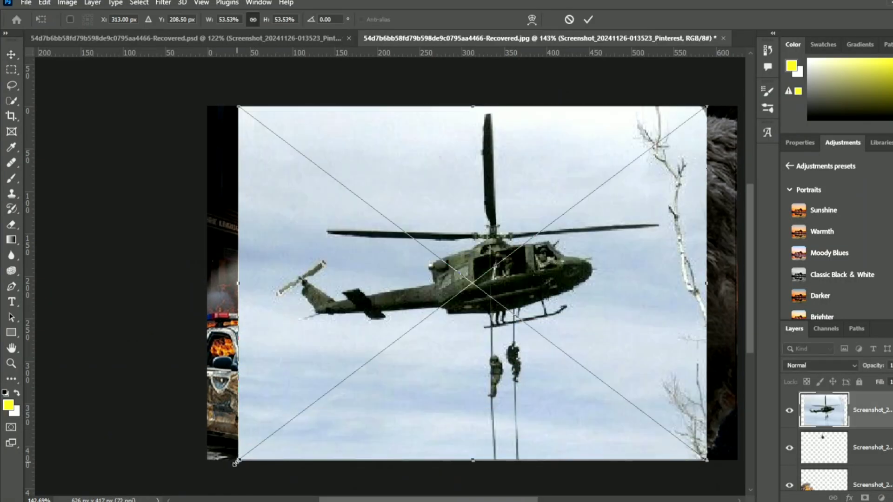
{"action": "left_click_drag", "start_coordinate": [235, 463], "coordinate": [335, 387]}
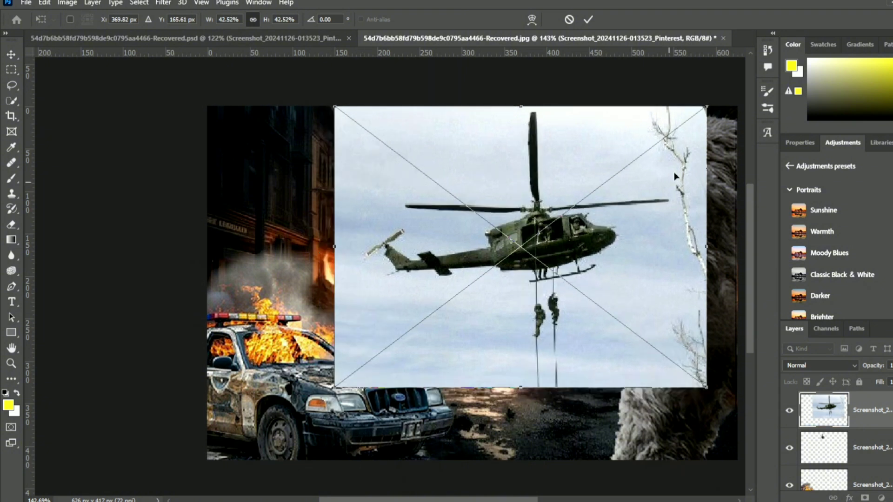
{"action": "left_click_drag", "start_coordinate": [706, 109], "coordinate": [633, 163]}
{"action": "left_click", "coordinate": [589, 19]}
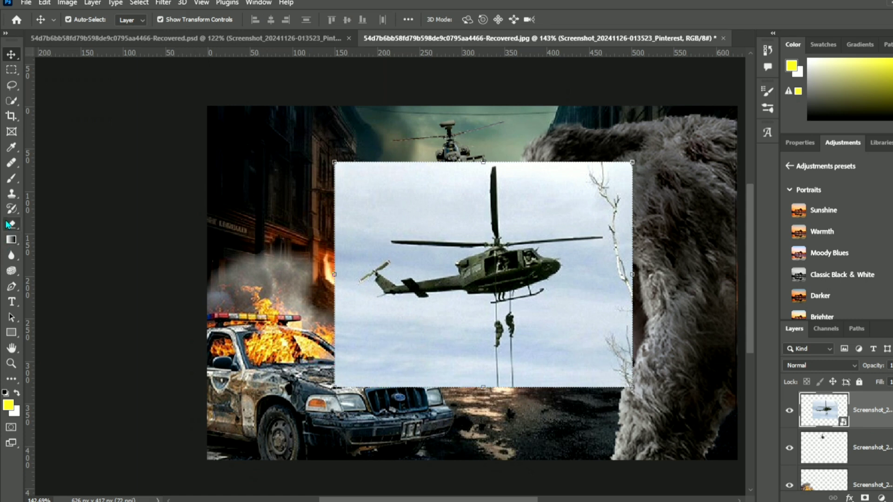
- Rasterize the second helicopter layer and erase its surrounding sky with the Magic Eraser Tool at tolerance 52
{"action": "left_click", "coordinate": [12, 225]}
{"action": "left_click", "coordinate": [70, 248]}
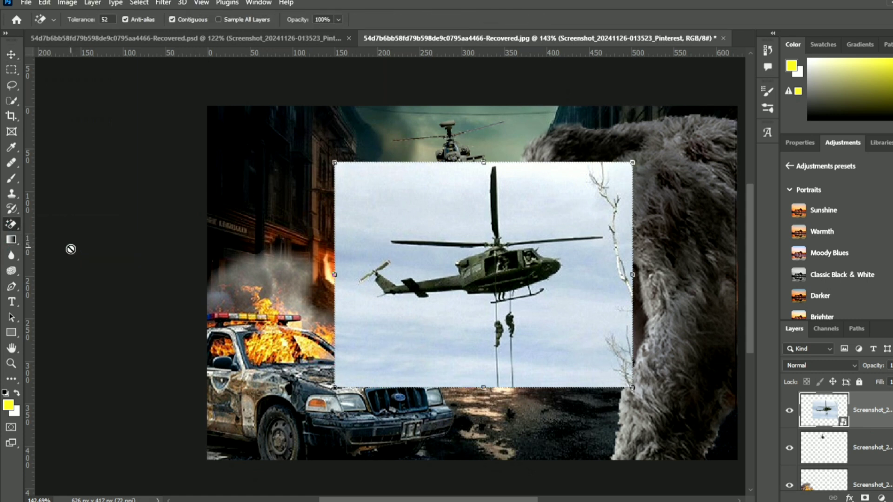
{"action": "left_click", "coordinate": [428, 217]}
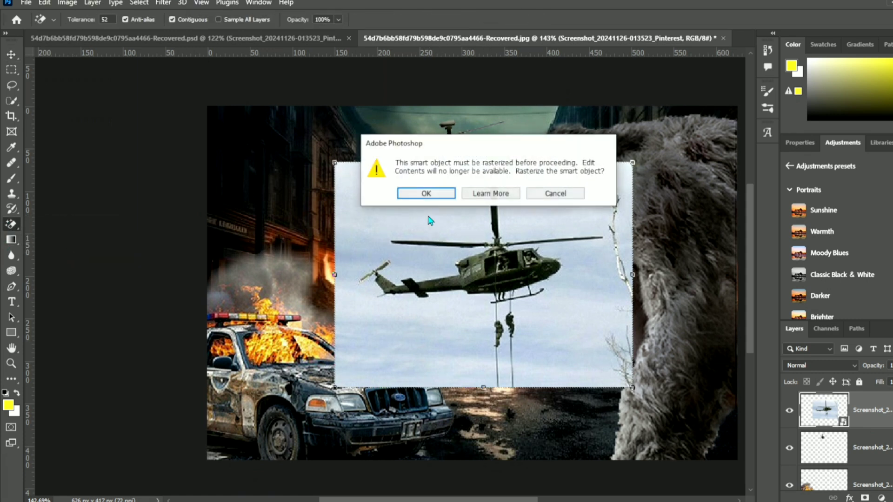
{"action": "left_click", "coordinate": [424, 193]}
{"action": "left_click", "coordinate": [425, 215]}
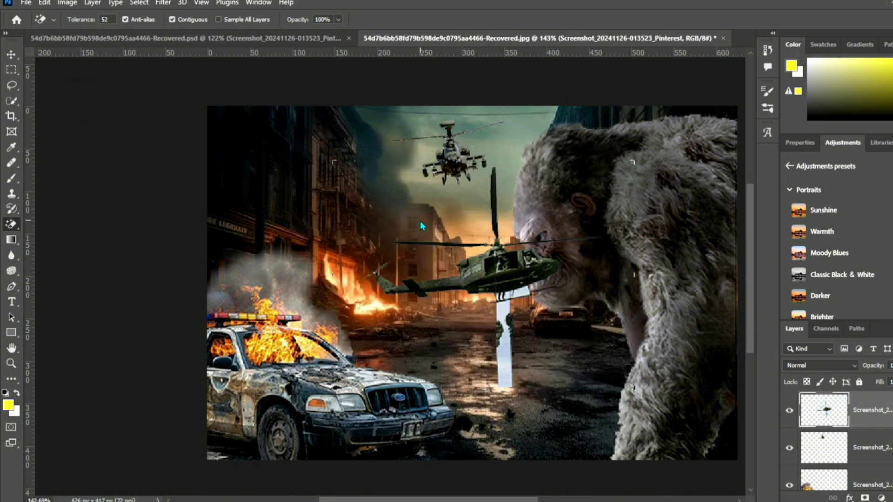
- Erase the remaining sky patches between the ropes and above the landing skid, cleaning up leftovers with the Eraser Tool
{"action": "scroll", "coordinate": [425, 237], "scroll_direction": "up", "scroll_amount": 4}
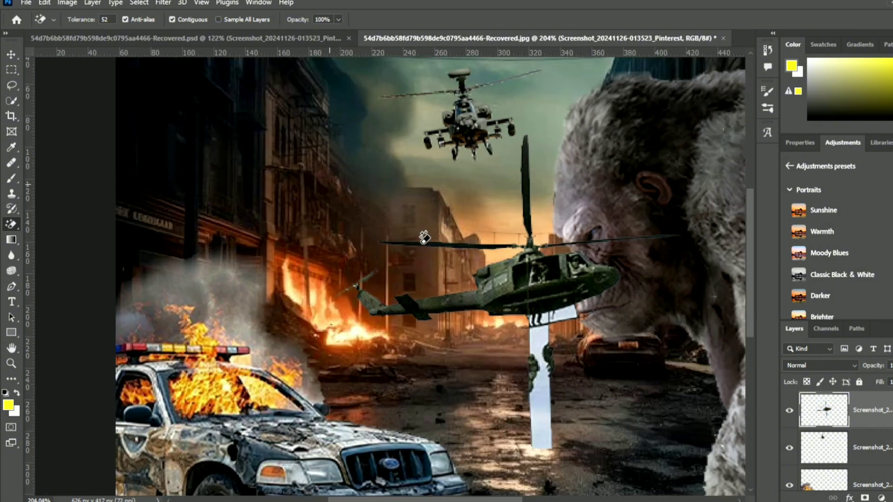
{"action": "left_click", "coordinate": [591, 410]}
{"action": "scroll", "coordinate": [601, 348], "scroll_direction": "up", "scroll_amount": 4}
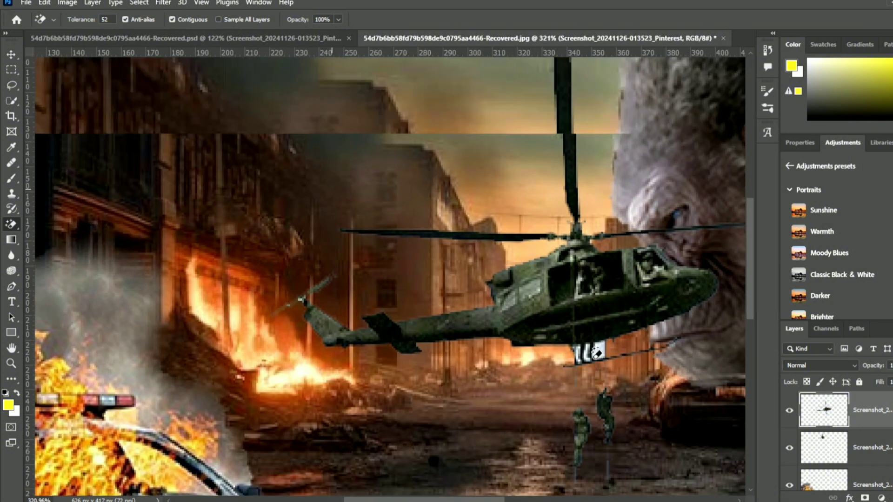
{"action": "scroll", "coordinate": [563, 343], "scroll_direction": "down", "scroll_amount": 8}
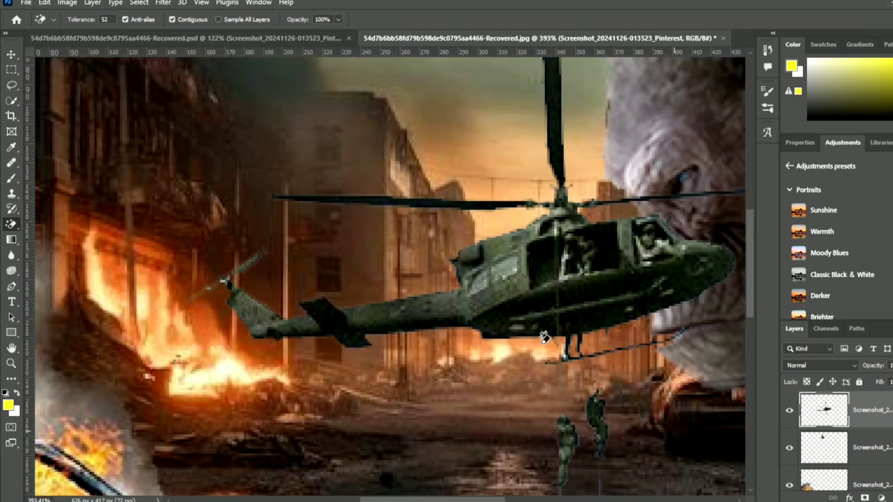
{"action": "right_click", "coordinate": [10, 224]}
{"action": "left_click", "coordinate": [61, 224]}
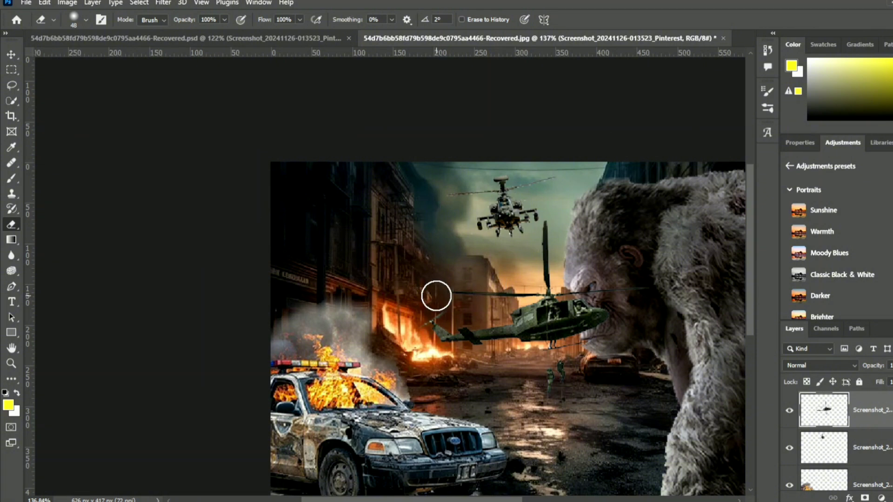
- Enlarge the second helicopter to about 129.12% and position it above the burning police car, with its tail at the image edge
{"action": "left_click", "coordinate": [11, 55]}
{"action": "left_click_drag", "start_coordinate": [582, 346], "coordinate": [480, 327]}
{"action": "left_click_drag", "start_coordinate": [577, 197], "coordinate": [556, 220]}
{"action": "left_click_drag", "start_coordinate": [496, 281], "coordinate": [494, 255]}
{"action": "left_click_drag", "start_coordinate": [550, 189], "coordinate": [604, 163]}
{"action": "left_click_drag", "start_coordinate": [505, 240], "coordinate": [475, 259]}
{"action": "left_click_drag", "start_coordinate": [571, 175], "coordinate": [586, 162]}
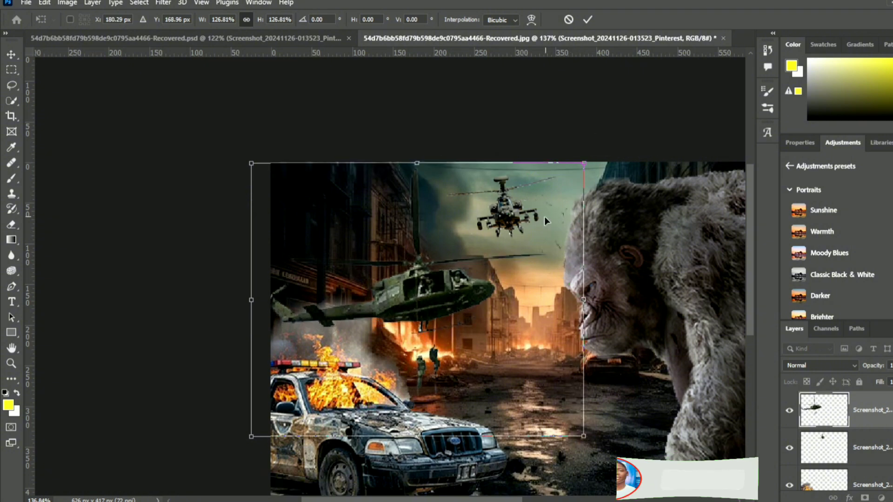
{"action": "mouse_move", "coordinate": [480, 269]}
{"action": "left_mouse_down"}
{"action": "mouse_move", "coordinate": [473, 279]}
{"action": "mouse_move", "coordinate": [489, 264]}
{"action": "left_mouse_up"}
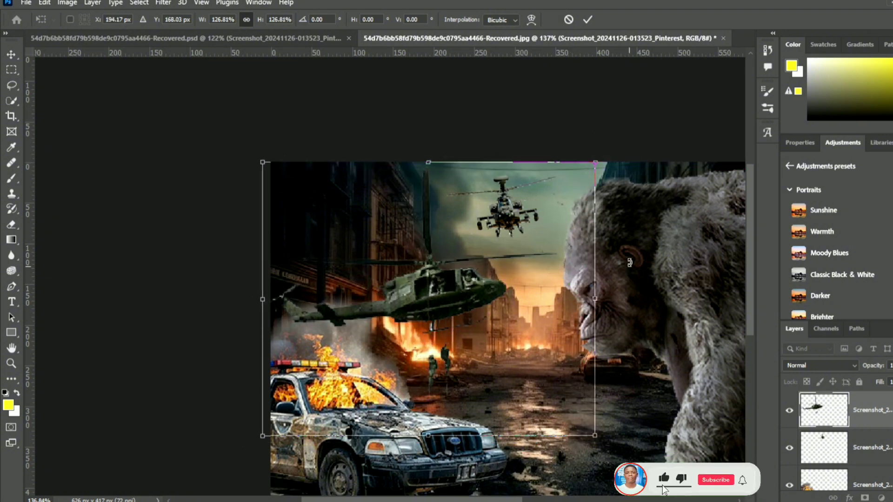
{"action": "left_click_drag", "start_coordinate": [592, 165], "coordinate": [597, 162]}
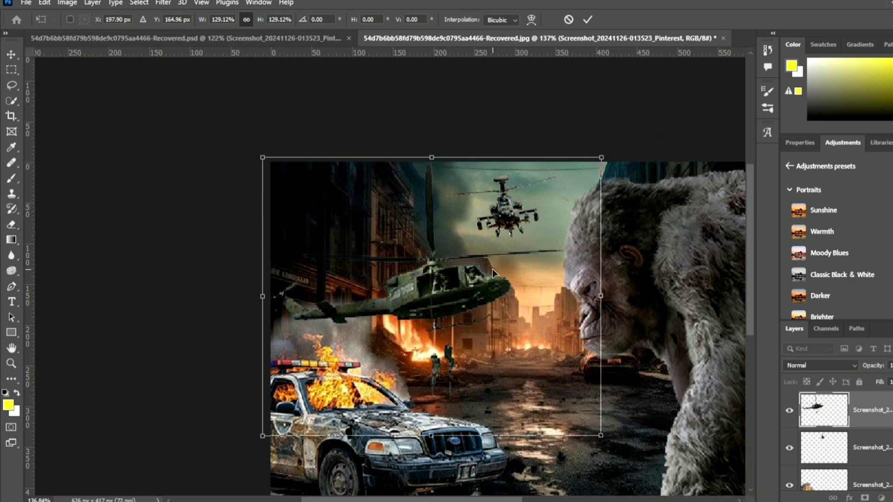
{"action": "left_click_drag", "start_coordinate": [473, 279], "coordinate": [459, 277]}
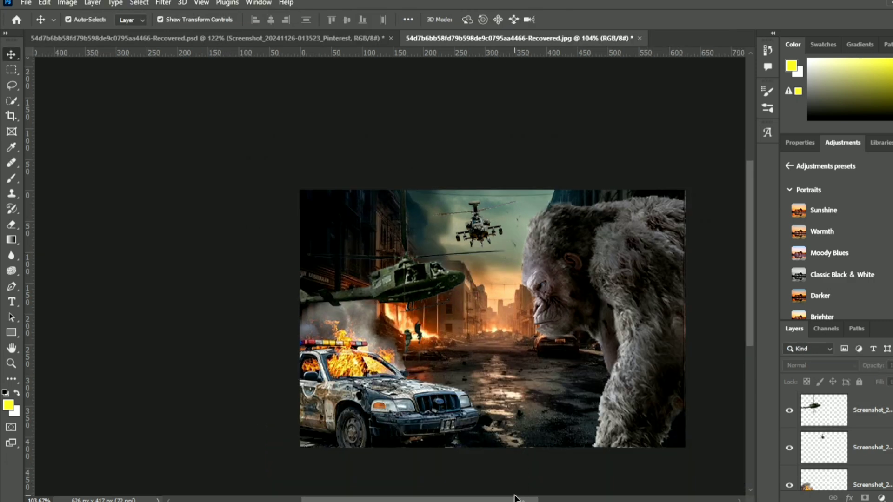
- Compare the composite with the finished THE RESCUE poster in the other document
{"action": "left_click_drag", "start_coordinate": [514, 501], "coordinate": [524, 501]}
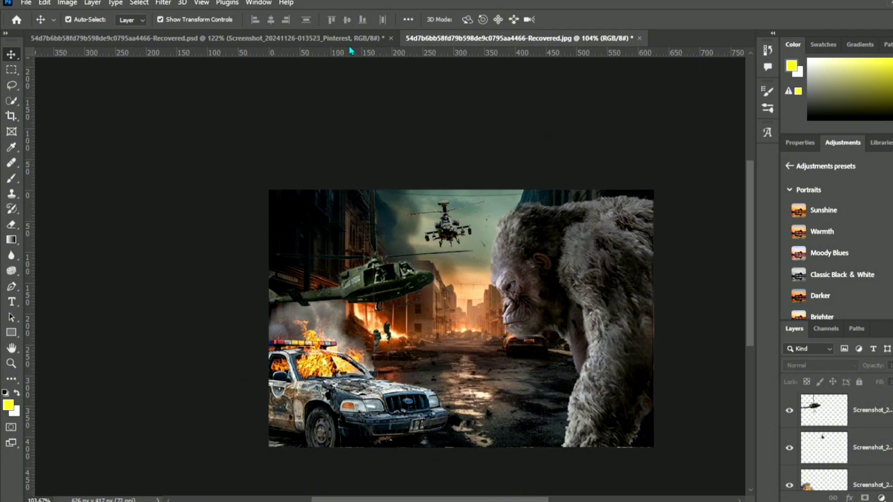
{"action": "left_click", "coordinate": [282, 38]}
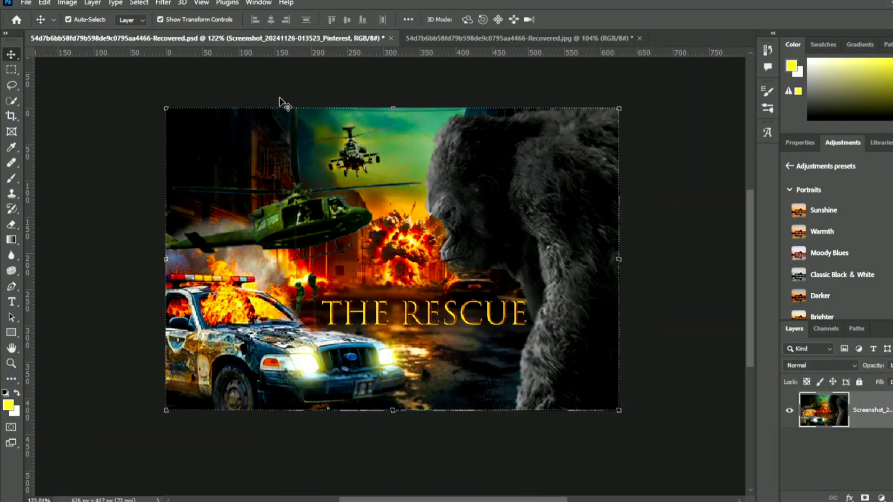
{"action": "scroll", "coordinate": [320, 180], "scroll_direction": "up", "scroll_amount": 4}
{"action": "scroll", "coordinate": [467, 414], "scroll_direction": "down", "scroll_amount": 4}
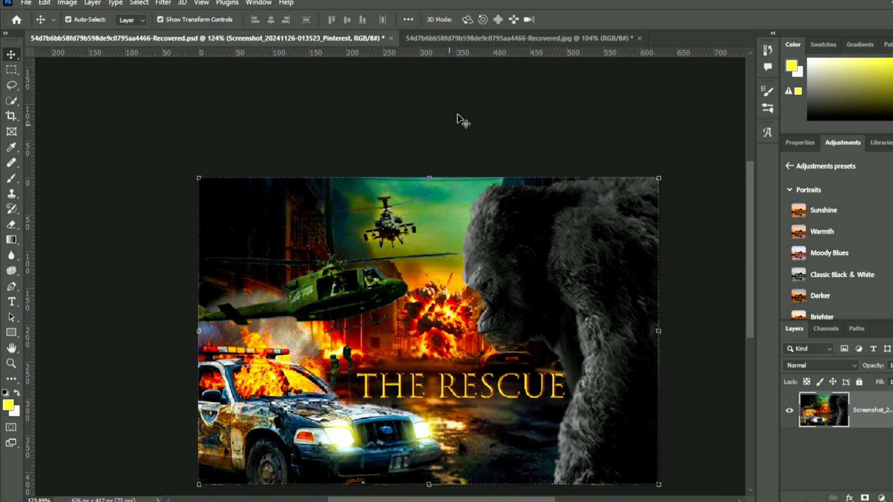
{"action": "left_click", "coordinate": [454, 41]}
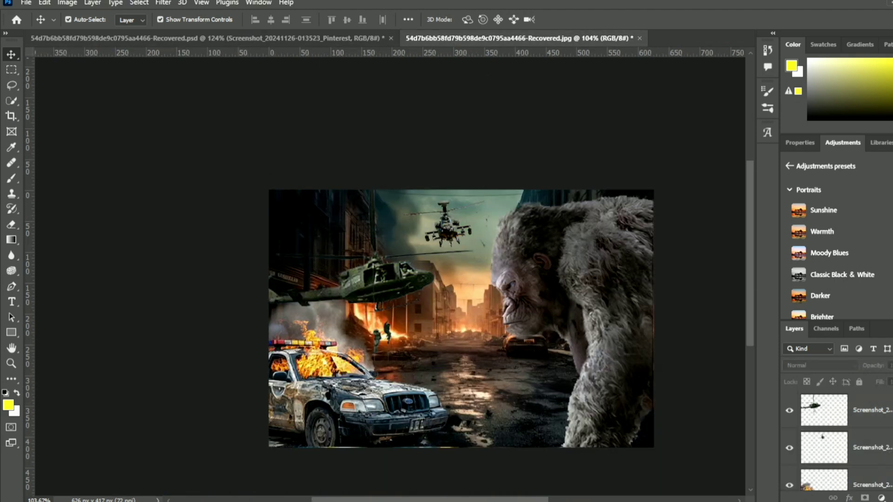
{"action": "left_click", "coordinate": [400, 501]}
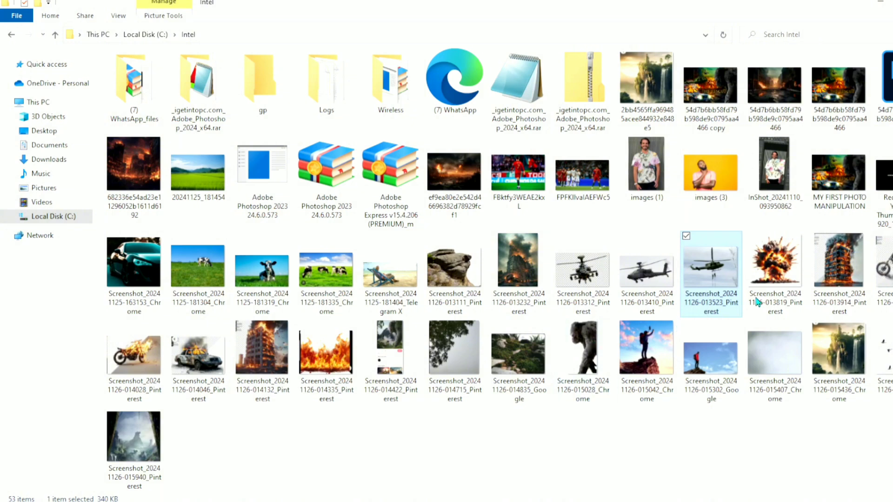
{"action": "left_click_drag", "start_coordinate": [889, 251], "coordinate": [194, 292]}
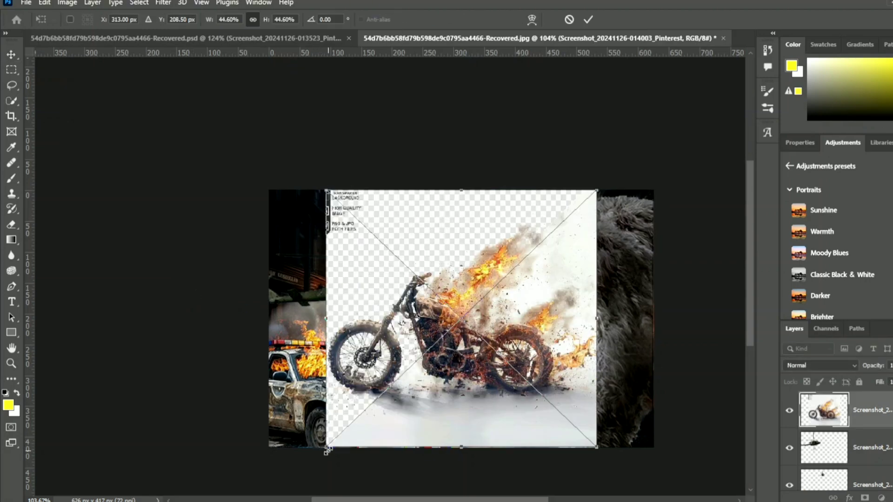
{"action": "left_click_drag", "start_coordinate": [327, 451], "coordinate": [373, 422]}
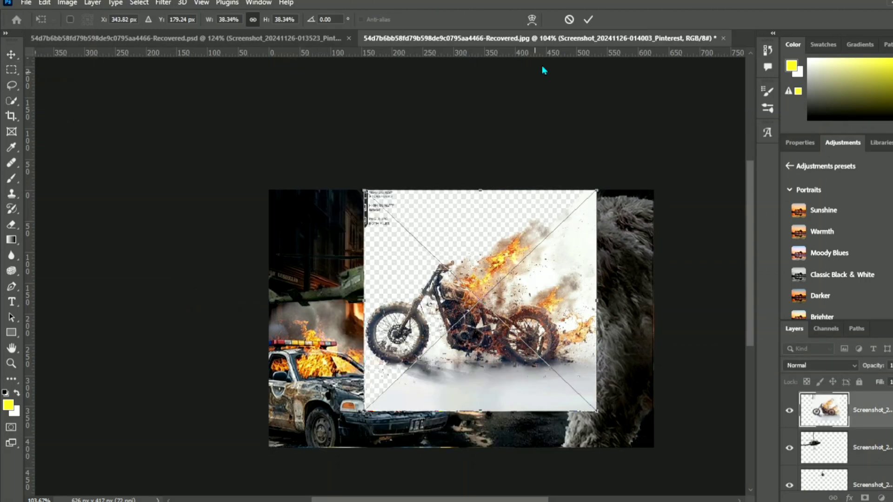
{"action": "left_click", "coordinate": [588, 20]}
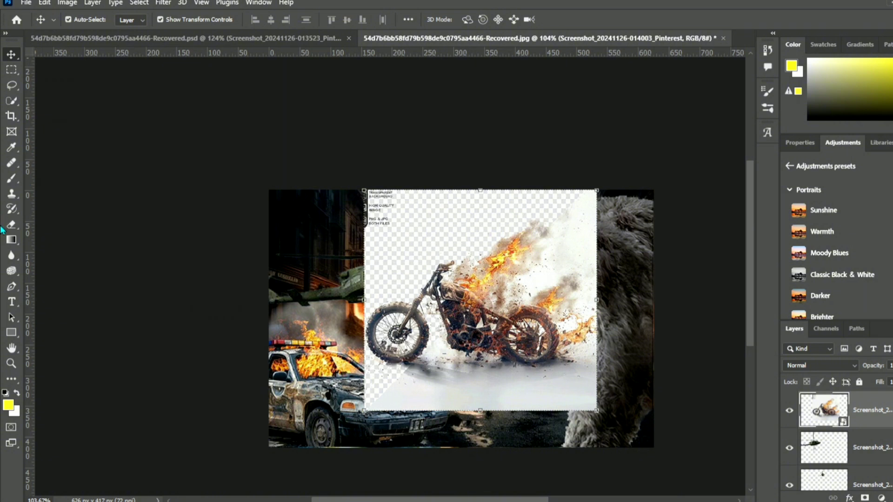
- Rasterize the motorcycle layer and erase its white background and ground patches with the Magic Eraser Tool at tolerance 52
{"action": "left_click_drag", "start_coordinate": [11, 224], "coordinate": [69, 247]}
{"action": "left_click", "coordinate": [554, 248]}
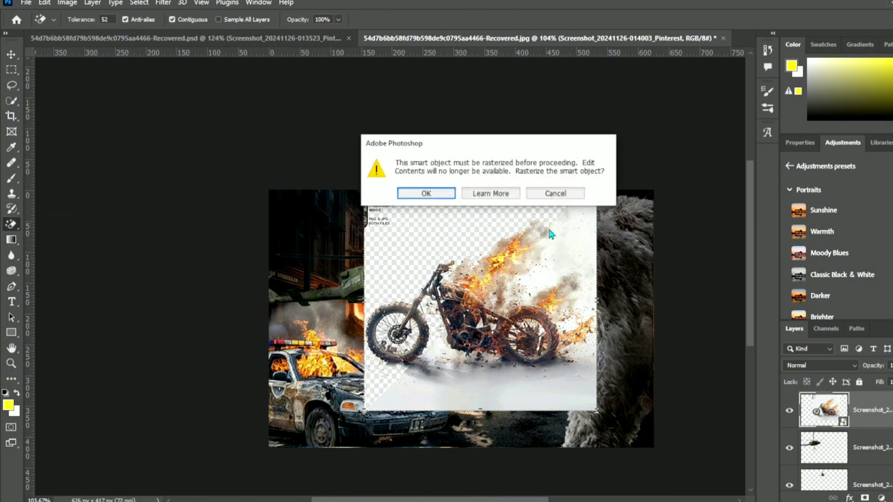
{"action": "left_click", "coordinate": [426, 193]}
{"action": "left_click", "coordinate": [589, 239]}
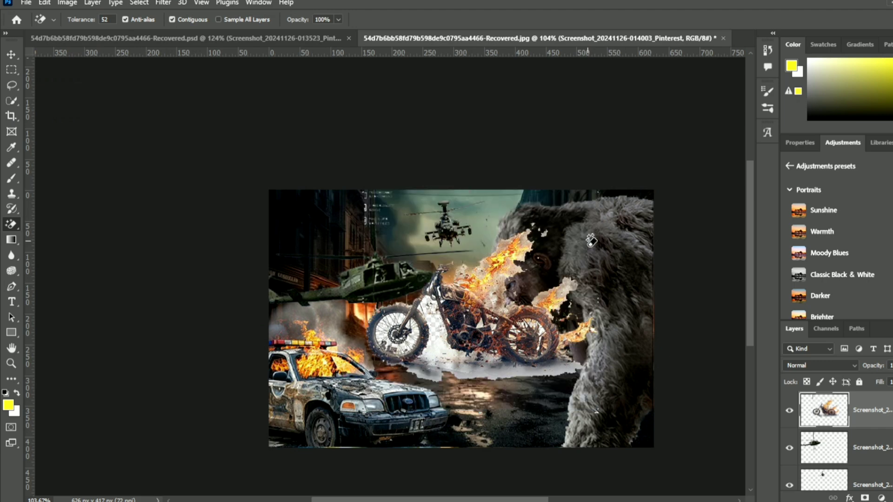
{"action": "left_click", "coordinate": [442, 350]}
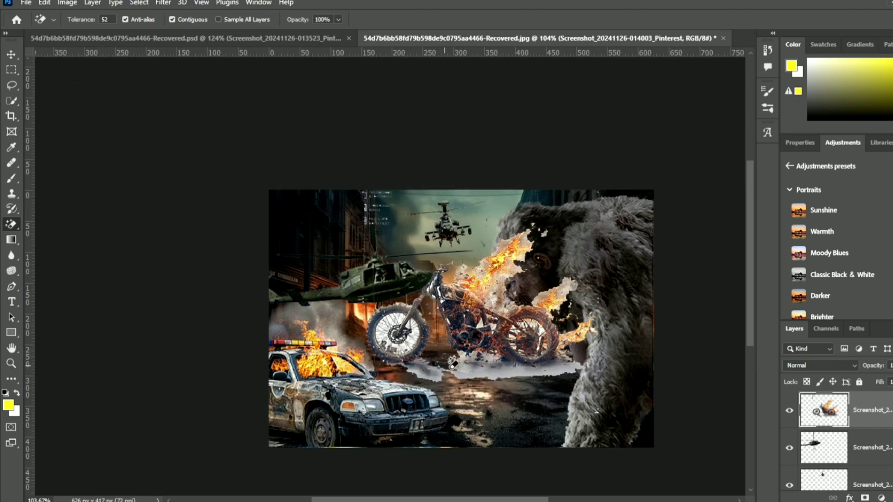
{"action": "left_click", "coordinate": [475, 379]}
- Lower the Magic Eraser tolerance to 40 and clear the background between the front wheel's spokes, undoing the attempt on the rear wheel
{"action": "scroll", "coordinate": [396, 346], "scroll_direction": "down", "scroll_amount": 1}
{"action": "scroll", "coordinate": [396, 347], "scroll_direction": "up", "scroll_amount": 10}
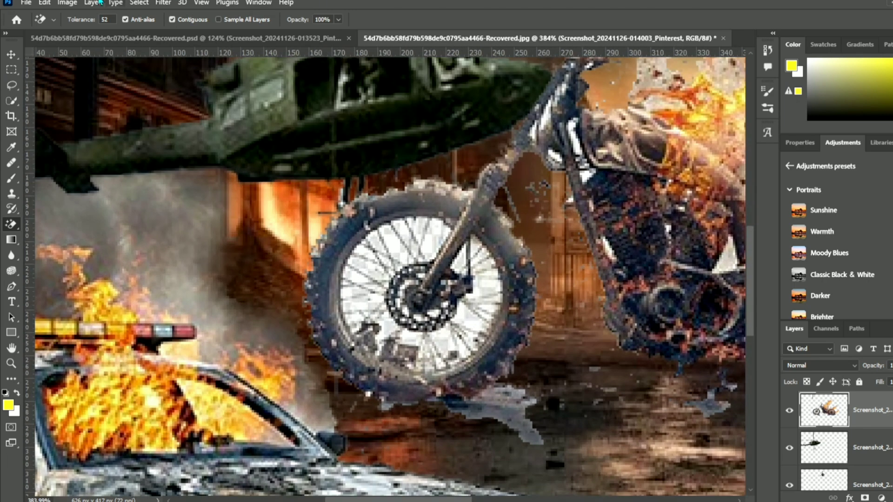
{"action": "type", "text": "40"}
{"action": "left_click", "coordinate": [480, 279]}
{"action": "scroll", "coordinate": [481, 274], "scroll_direction": "down", "scroll_amount": 5}
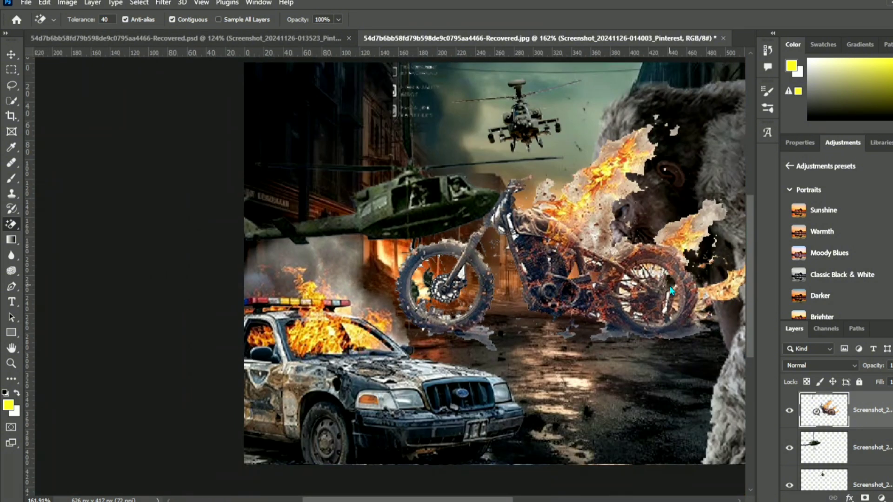
{"action": "left_click", "coordinate": [639, 303]}
{"action": "key", "text": "ctrl+z"}
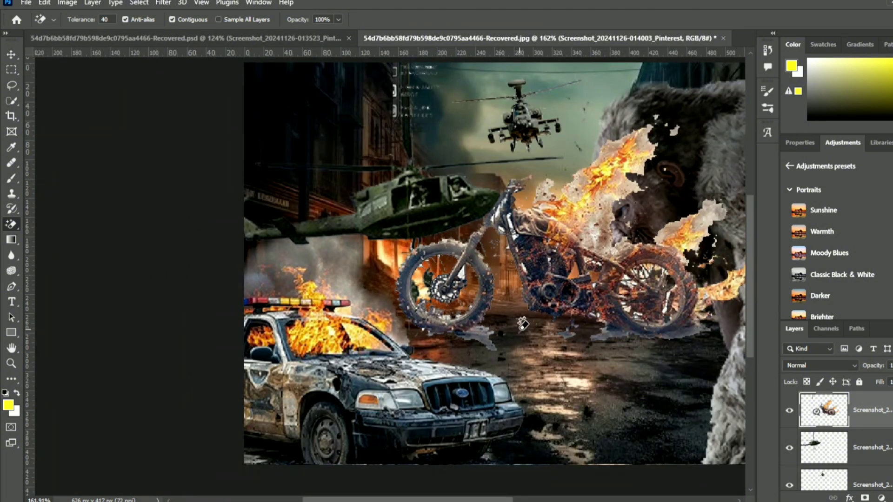
- Erase the motorcycle's ragged flames and smoke, the ground residue and the leftover caption text with the Eraser Tool
{"action": "scroll", "coordinate": [595, 136], "scroll_direction": "down", "scroll_amount": 1}
{"action": "key", "text": "shift+e"}
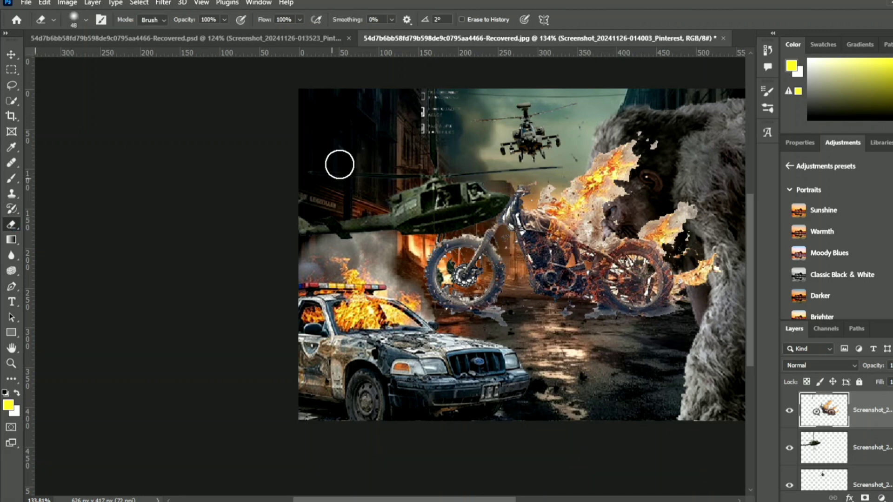
{"action": "mouse_move", "coordinate": [671, 215]}
{"action": "left_mouse_down"}
{"action": "mouse_move", "coordinate": [668, 323]}
{"action": "mouse_move", "coordinate": [625, 333]}
{"action": "mouse_move", "coordinate": [440, 316]}
{"action": "mouse_move", "coordinate": [634, 331]}
{"action": "mouse_move", "coordinate": [640, 325]}
{"action": "mouse_move", "coordinate": [496, 326]}
{"action": "mouse_move", "coordinate": [644, 173]}
{"action": "mouse_move", "coordinate": [572, 179]}
{"action": "mouse_move", "coordinate": [669, 230]}
{"action": "mouse_move", "coordinate": [579, 205]}
{"action": "left_mouse_up"}
- Scale the motorcycle to about 53.22% and place it on the street below the gorilla's face, beside its front arm
{"action": "key", "text": "v"}
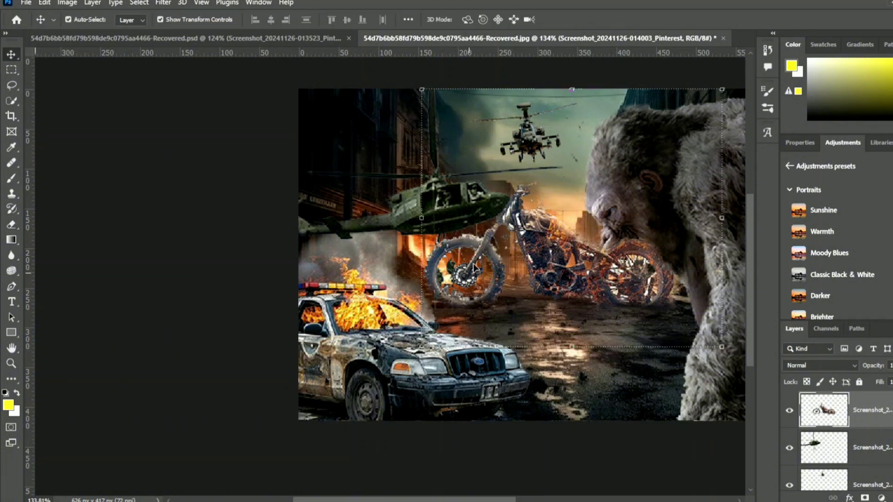
{"action": "key", "text": "ctrl+t"}
{"action": "left_click_drag", "start_coordinate": [423, 346], "coordinate": [537, 255]}
{"action": "left_click_drag", "start_coordinate": [644, 166], "coordinate": [640, 261]}
{"action": "left_click_drag", "start_coordinate": [527, 350], "coordinate": [577, 329]}
{"action": "left_click_drag", "start_coordinate": [636, 261], "coordinate": [624, 293]}
{"action": "scroll", "coordinate": [428, 291], "scroll_direction": "down", "scroll_amount": 4}
{"action": "mouse_move", "coordinate": [514, 297]}
{"action": "left_mouse_down"}
{"action": "mouse_move", "coordinate": [519, 305]}
{"action": "mouse_move", "coordinate": [506, 297]}
{"action": "left_mouse_up"}
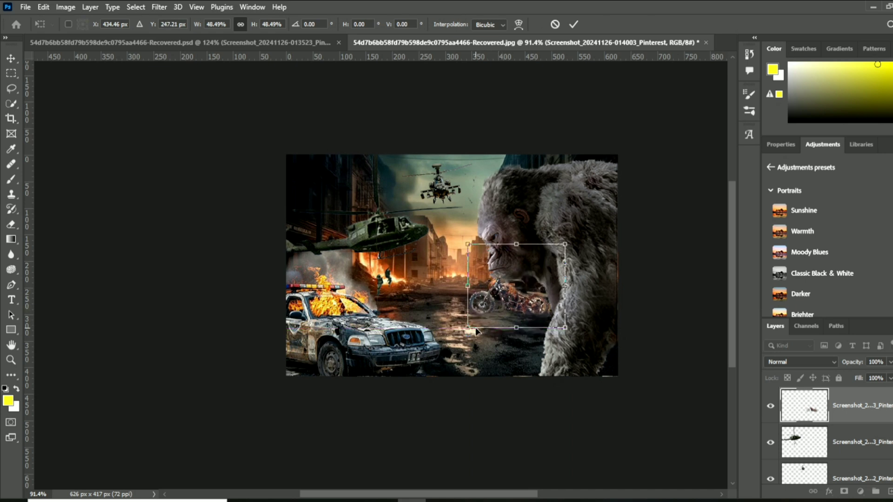
{"action": "left_click_drag", "start_coordinate": [466, 330], "coordinate": [461, 335]}
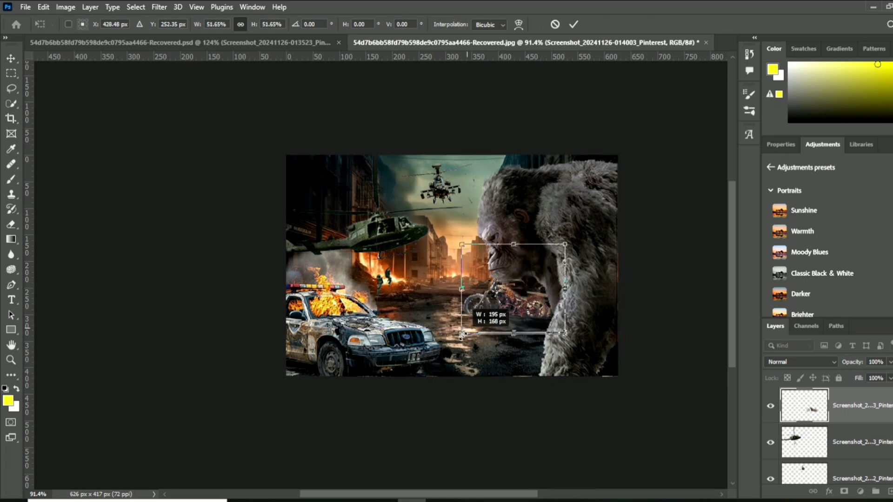
{"action": "left_click_drag", "start_coordinate": [509, 304], "coordinate": [511, 306]}
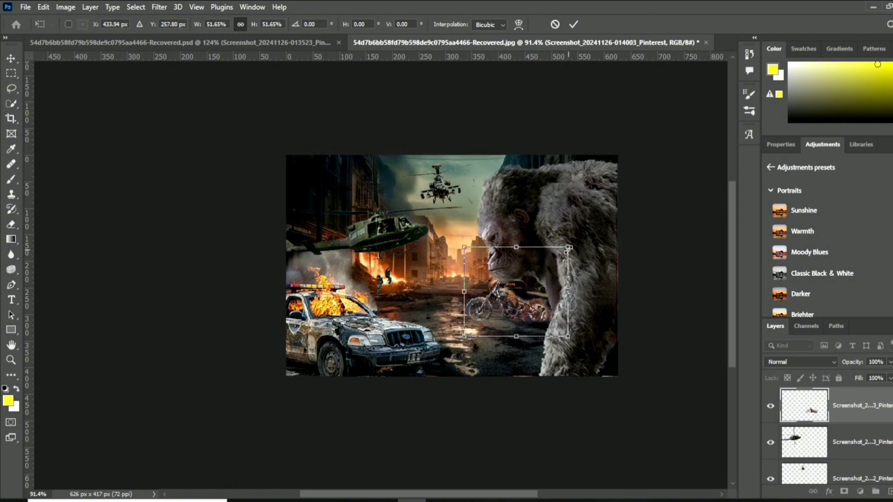
{"action": "left_click_drag", "start_coordinate": [569, 247], "coordinate": [573, 246]}
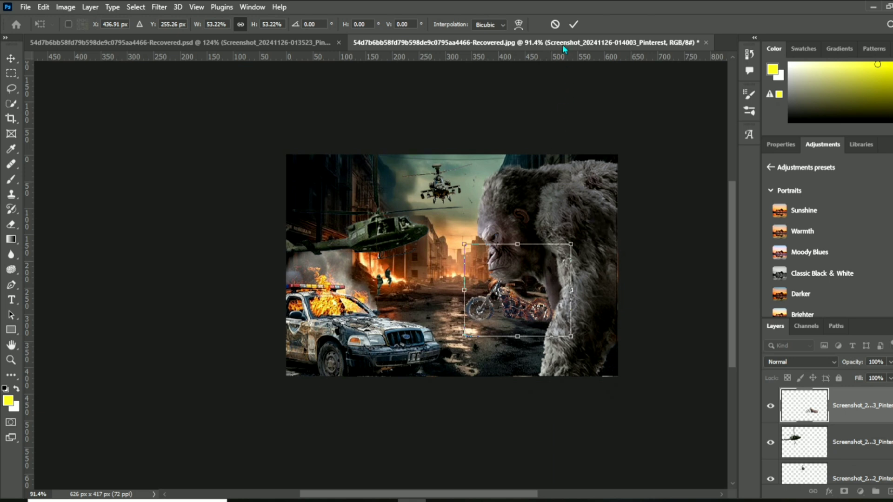
{"action": "left_click", "coordinate": [569, 26]}
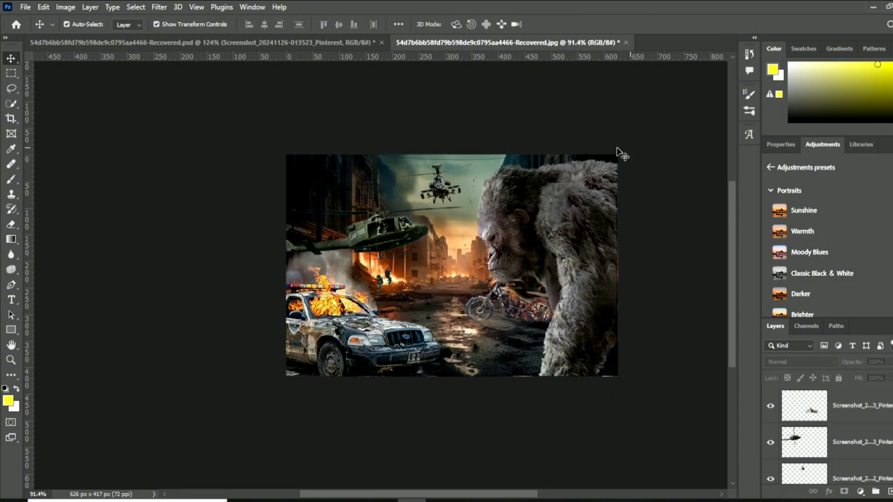
- Check the finished THE RESCUE poster again against the composite containing the motorcycle
{"action": "left_click", "coordinate": [212, 43]}
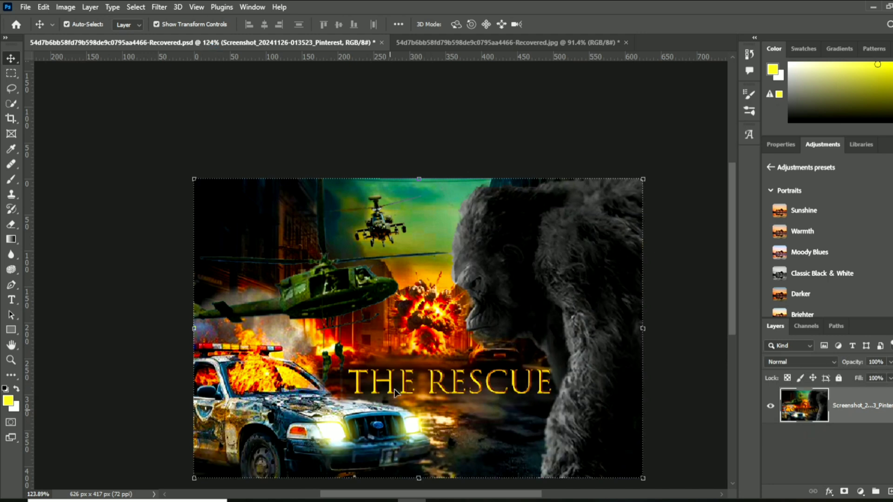
{"action": "scroll", "coordinate": [394, 392], "scroll_direction": "down", "scroll_amount": 2}
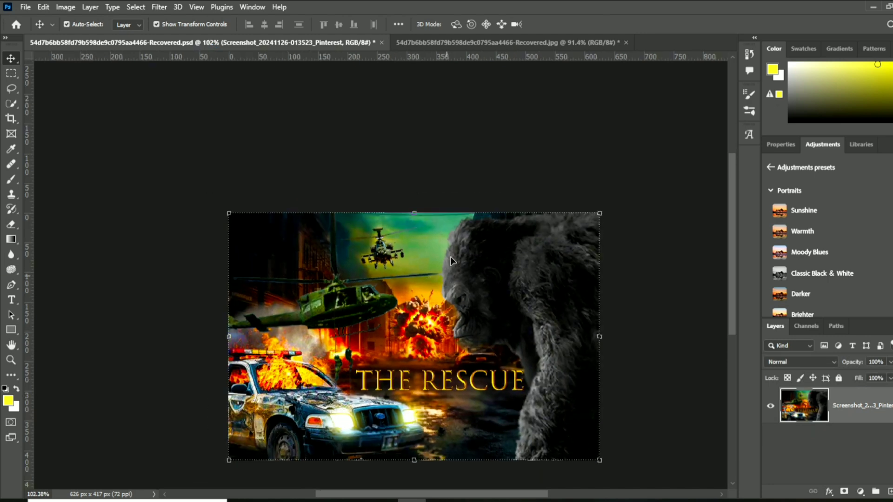
{"action": "left_click", "coordinate": [426, 43]}
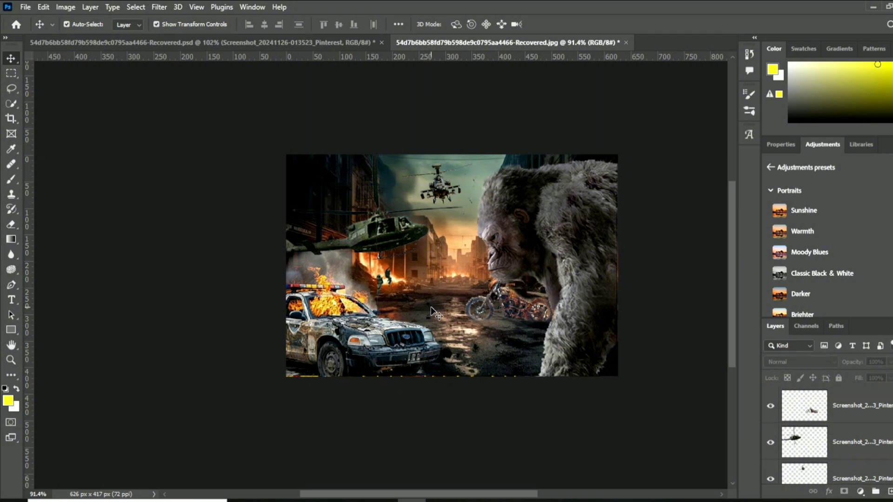
{"action": "scroll", "coordinate": [450, 297], "scroll_direction": "down", "scroll_amount": 2}
{"action": "scroll", "coordinate": [449, 300], "scroll_direction": "up", "scroll_amount": 2}
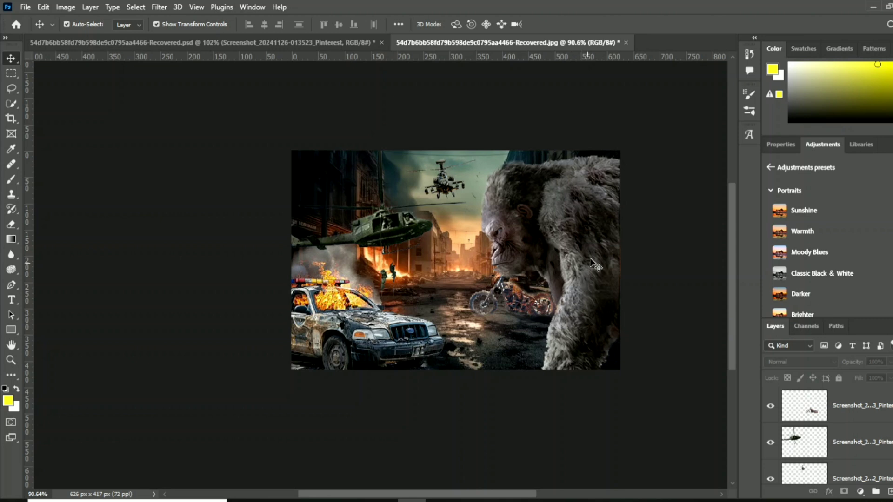
- Select the gorilla layer and set up the Color Replacement Tool with a 54 px brush and reduced hardness
{"action": "scroll", "coordinate": [818, 436], "scroll_direction": "down", "scroll_amount": 2}
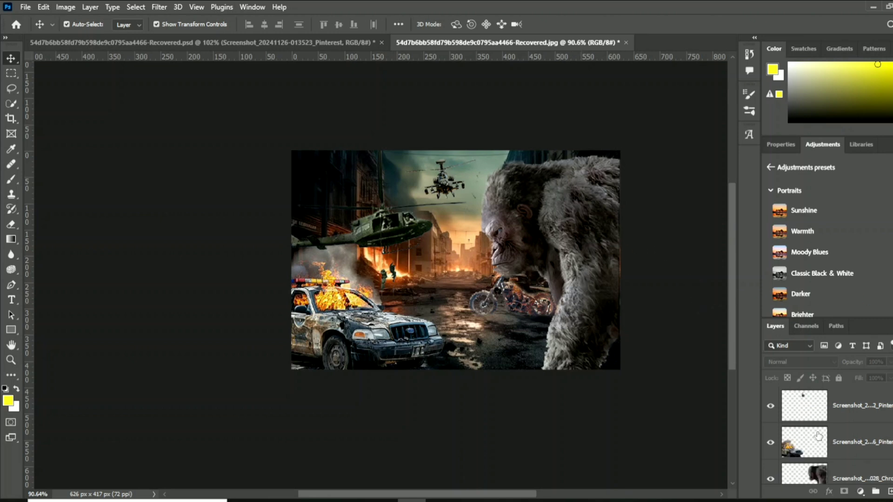
{"action": "scroll", "coordinate": [819, 436], "scroll_direction": "down", "scroll_amount": 1}
{"action": "left_click", "coordinate": [817, 437]}
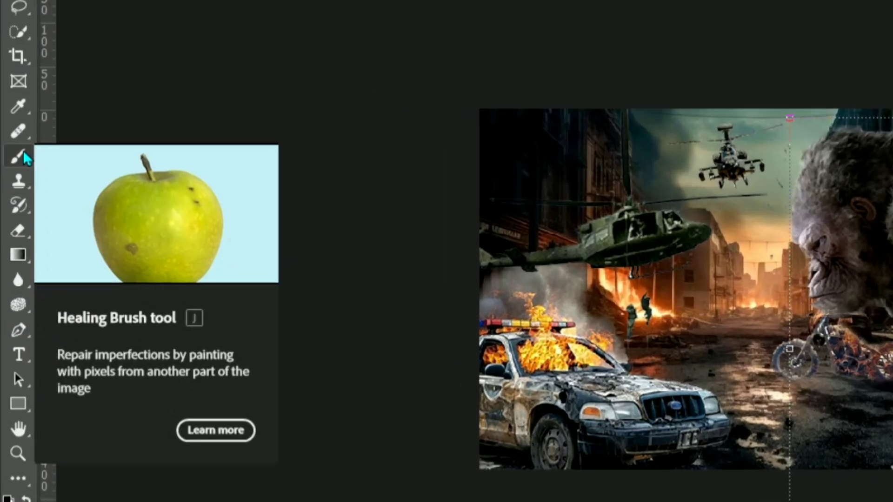
{"action": "right_click", "coordinate": [12, 179]}
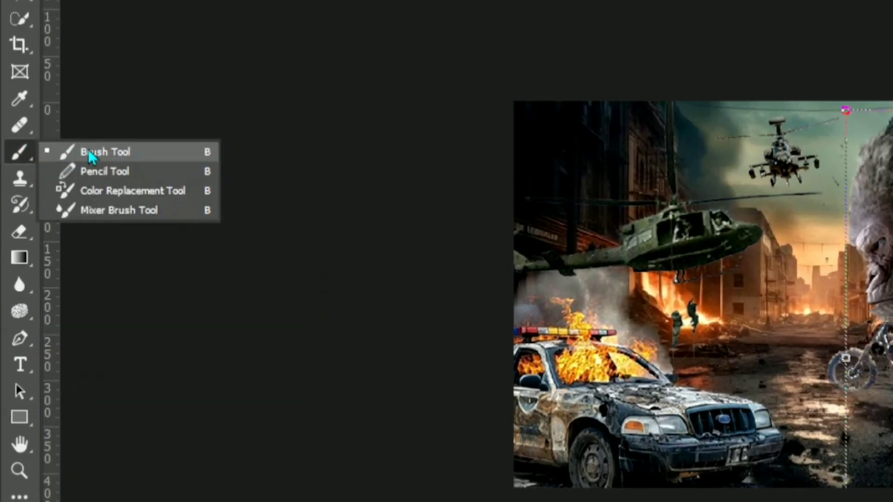
{"action": "left_click", "coordinate": [113, 195]}
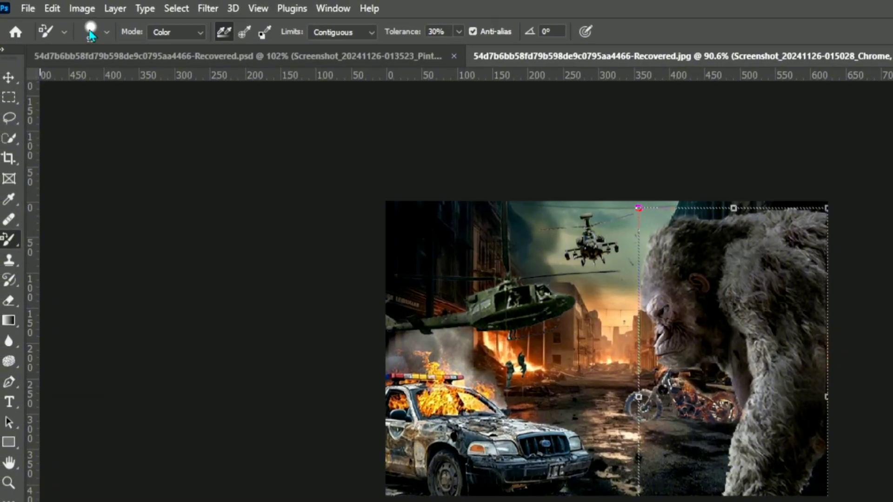
{"action": "left_click", "coordinate": [91, 32]}
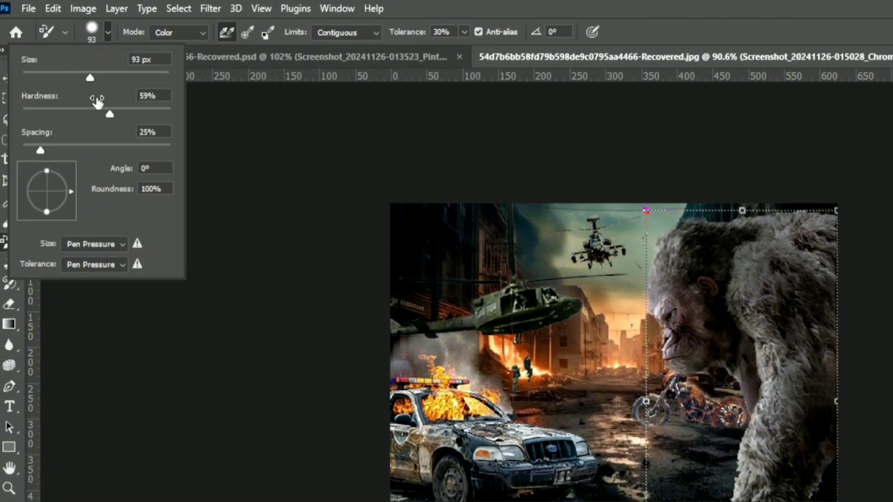
{"action": "left_click_drag", "start_coordinate": [108, 120], "coordinate": [79, 119]}
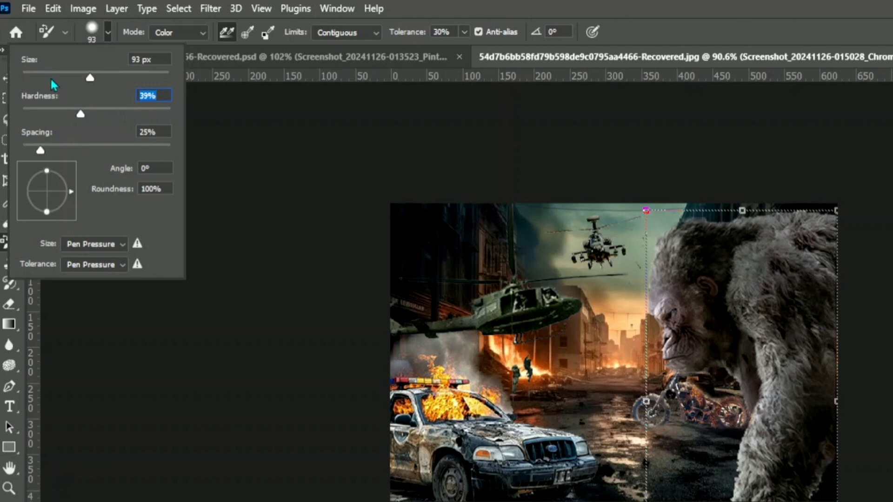
{"action": "left_click_drag", "start_coordinate": [91, 78], "coordinate": [60, 78]}
{"action": "left_click", "coordinate": [92, 34]}
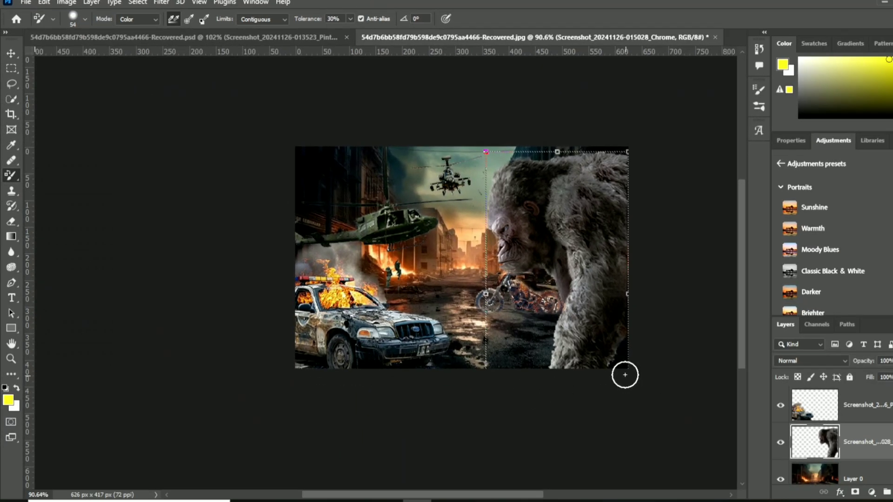
- Set the foreground colour to 0f0f0e and brush Color Replacement over the gorilla's yellow-tinted lower fur, front arm and back edge
{"action": "mouse_move", "coordinate": [617, 360]}
{"action": "left_mouse_down"}
{"action": "mouse_move", "coordinate": [598, 382]}
{"action": "mouse_move", "coordinate": [613, 356]}
{"action": "left_mouse_up"}
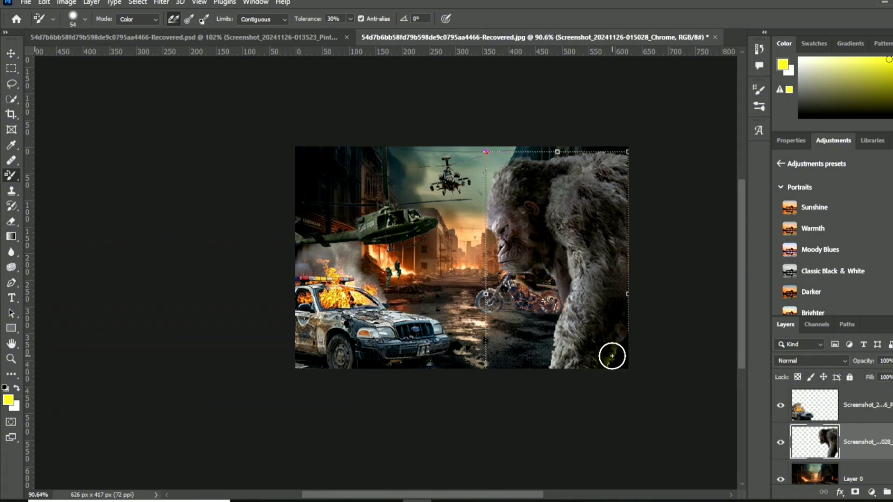
{"action": "left_click", "coordinate": [9, 400]}
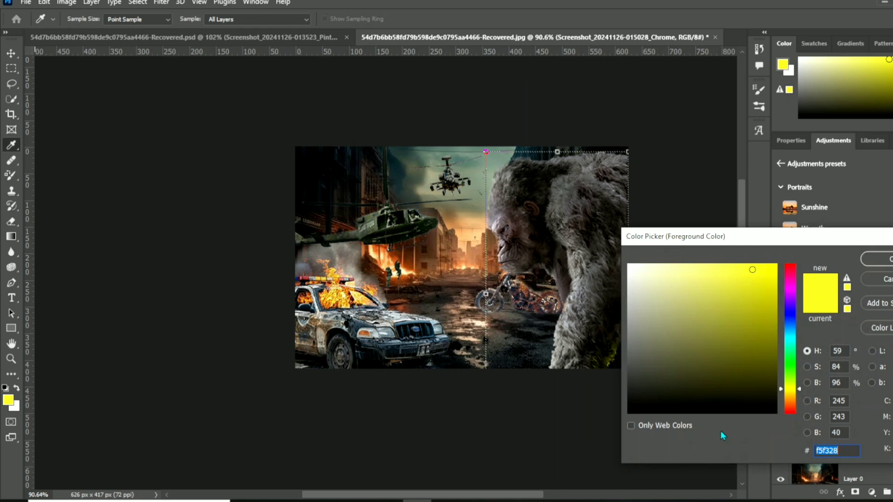
{"action": "left_click", "coordinate": [640, 407]}
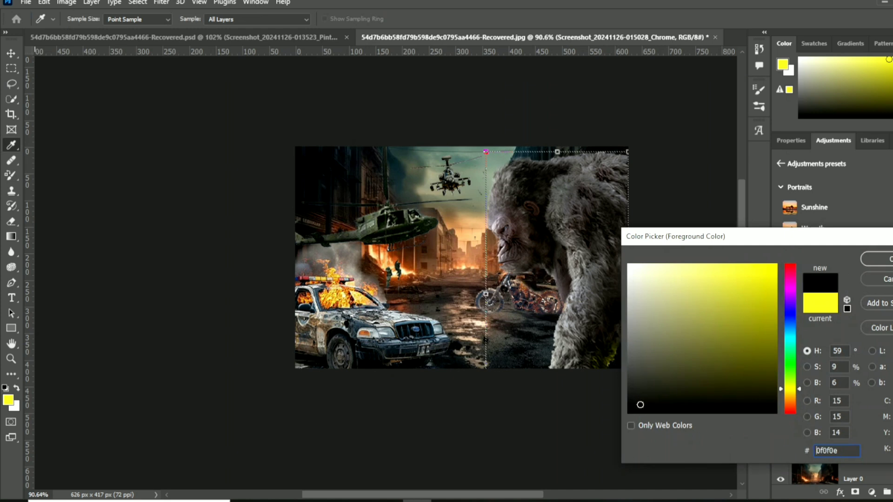
{"action": "left_click", "coordinate": [876, 259]}
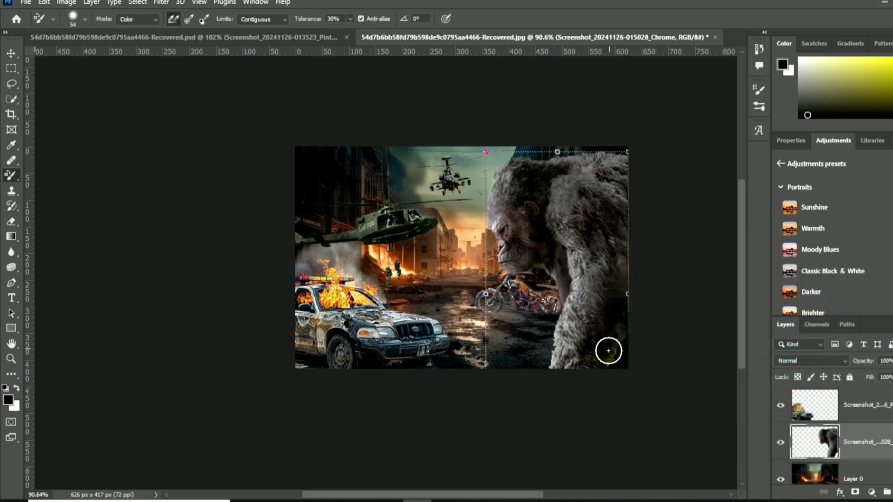
{"action": "mouse_move", "coordinate": [608, 351]}
{"action": "left_mouse_down"}
{"action": "mouse_move", "coordinate": [610, 366]}
{"action": "mouse_move", "coordinate": [616, 353]}
{"action": "mouse_move", "coordinate": [567, 369]}
{"action": "mouse_move", "coordinate": [577, 375]}
{"action": "left_mouse_up"}
{"action": "mouse_move", "coordinate": [618, 205]}
{"action": "left_mouse_down"}
{"action": "mouse_move", "coordinate": [576, 165]}
{"action": "mouse_move", "coordinate": [582, 159]}
{"action": "mouse_move", "coordinate": [598, 171]}
{"action": "mouse_move", "coordinate": [621, 159]}
{"action": "mouse_move", "coordinate": [615, 199]}
{"action": "left_mouse_up"}
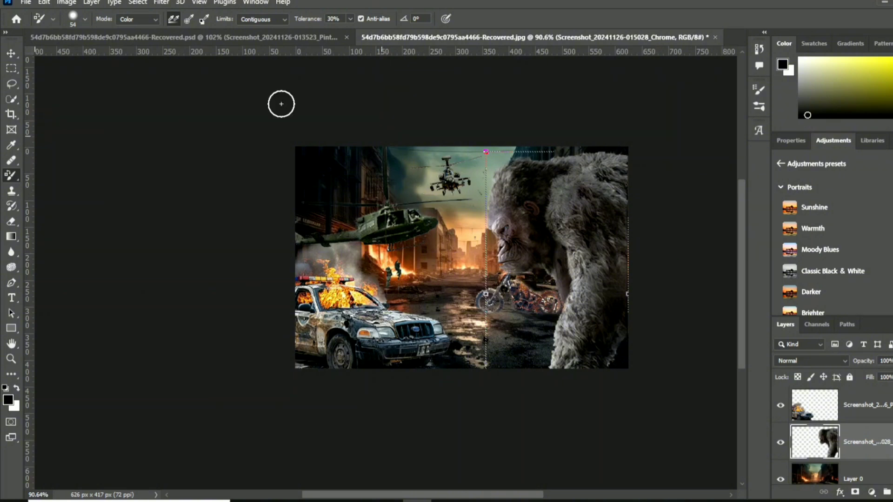
{"action": "left_click", "coordinate": [11, 52]}
{"action": "scroll", "coordinate": [498, 425], "scroll_direction": "down", "scroll_amount": 3}
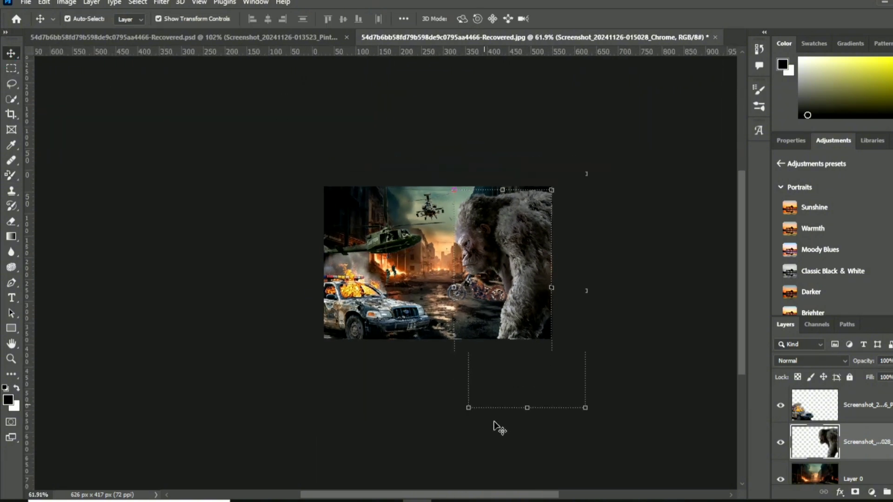
{"action": "scroll", "coordinate": [489, 423], "scroll_direction": "up", "scroll_amount": 4}
{"action": "scroll", "coordinate": [479, 424], "scroll_direction": "down", "scroll_amount": 1}
{"action": "key", "text": "ctrl+t"}
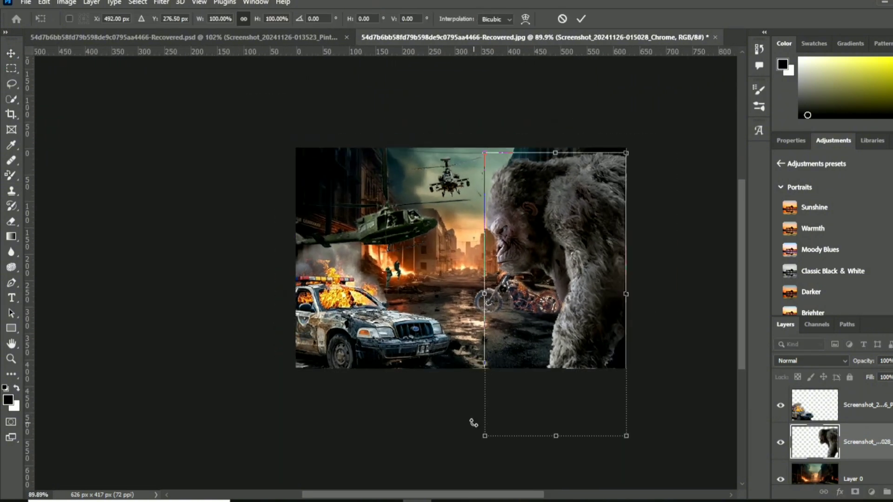
{"action": "scroll", "coordinate": [473, 424], "scroll_direction": "down", "scroll_amount": 2}
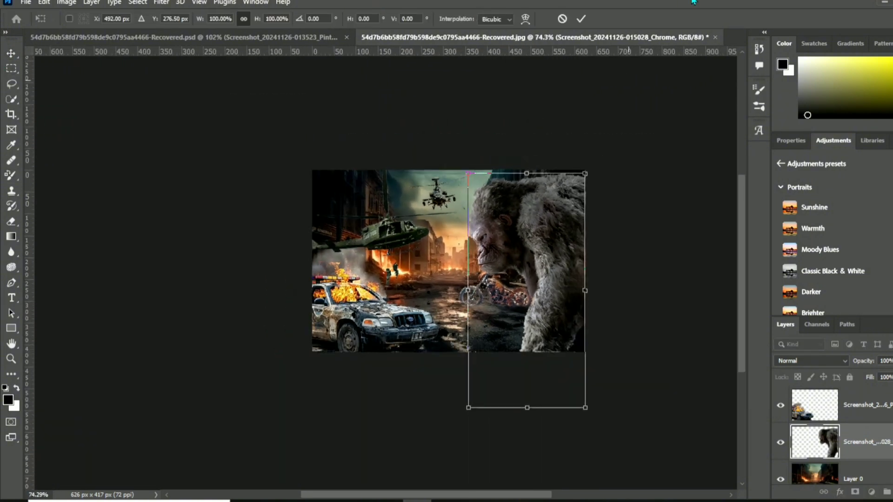
{"action": "left_click", "coordinate": [581, 20]}
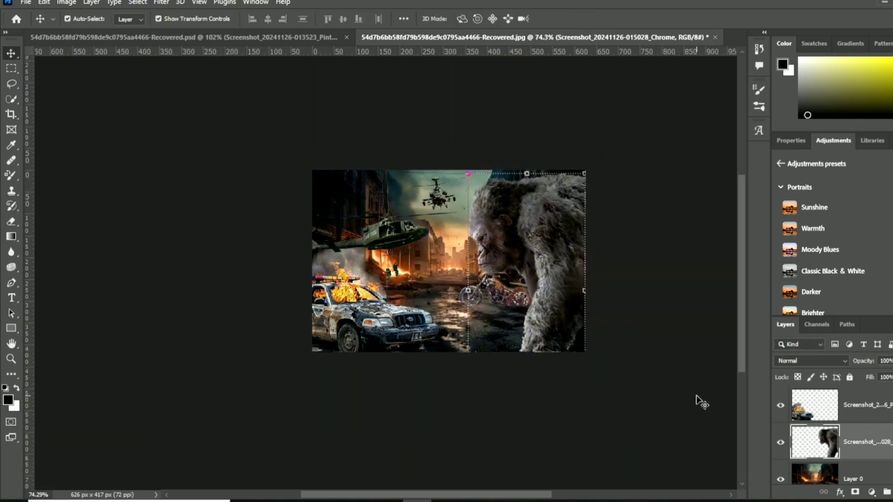
{"action": "left_click", "coordinate": [696, 396]}
{"action": "scroll", "coordinate": [696, 399], "scroll_direction": "up", "scroll_amount": 1}
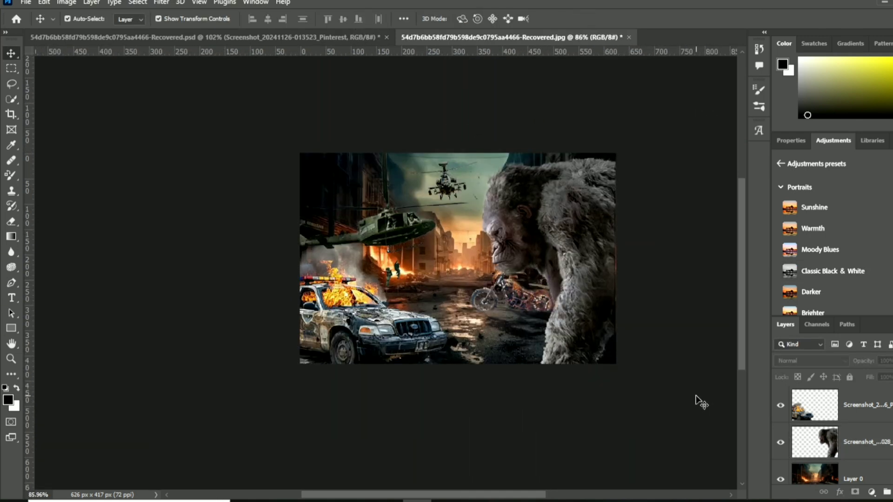
- Merge all visible layers of the composite into a single layer, starting from the motorcycle layer
{"action": "scroll", "coordinate": [833, 435], "scroll_direction": "down", "scroll_amount": 1}
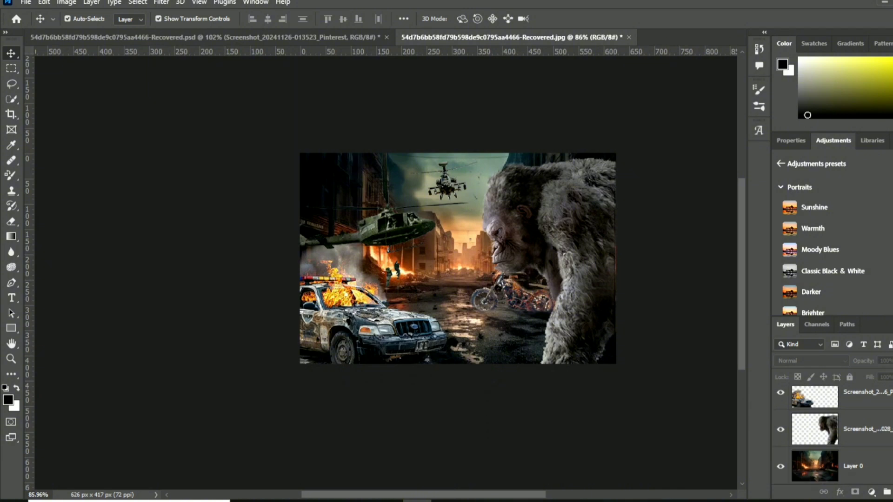
{"action": "scroll", "coordinate": [879, 406], "scroll_direction": "up", "scroll_amount": 3}
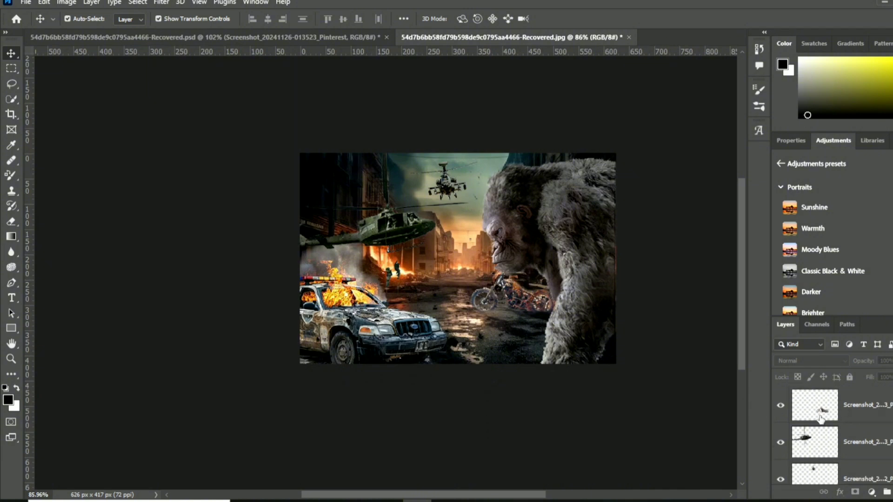
{"action": "left_click", "coordinate": [825, 398]}
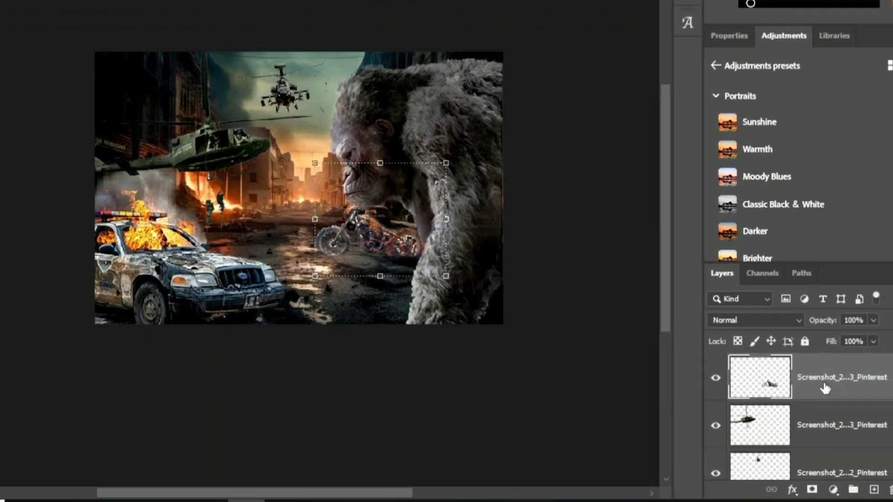
{"action": "right_click", "coordinate": [867, 414]}
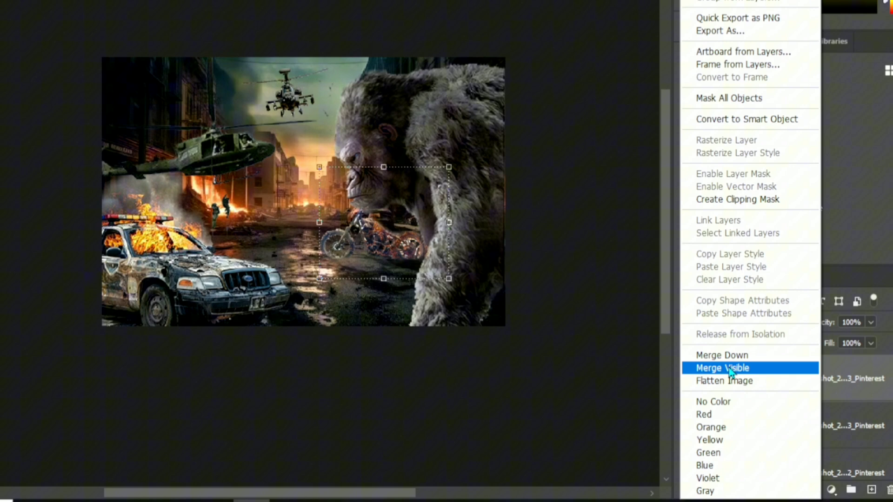
{"action": "left_click", "coordinate": [698, 352]}
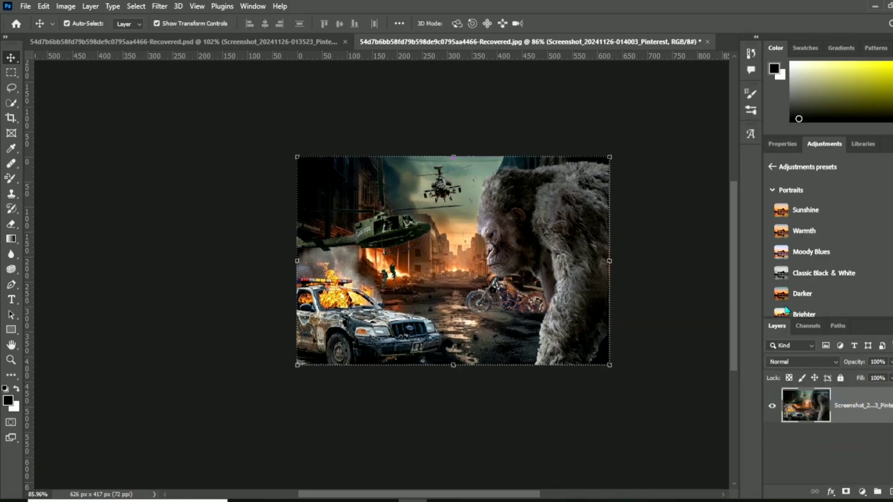
- Add a Levels adjustment layer over the merged composite and darken it by setting the RGB midtones to 0.69
{"action": "scroll", "coordinate": [574, 386], "scroll_direction": "down", "scroll_amount": 1}
{"action": "scroll", "coordinate": [571, 378], "scroll_direction": "up", "scroll_amount": 2}
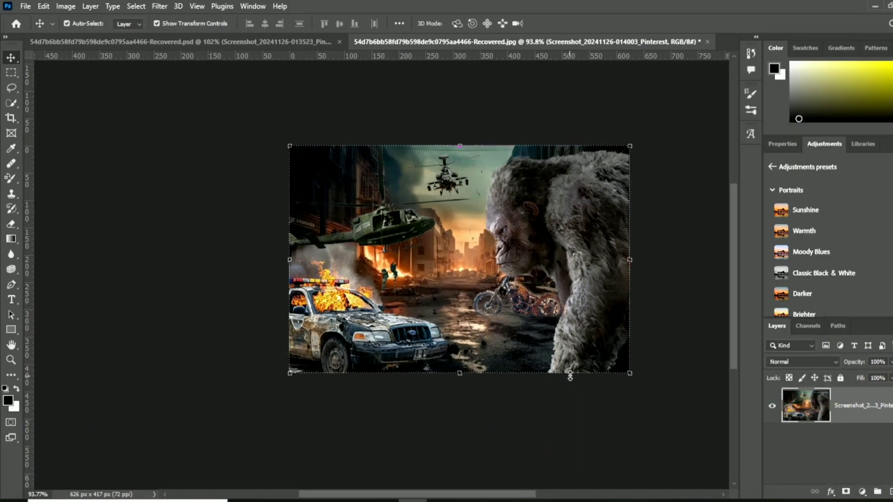
{"action": "scroll", "coordinate": [570, 376], "scroll_direction": "up", "scroll_amount": 2}
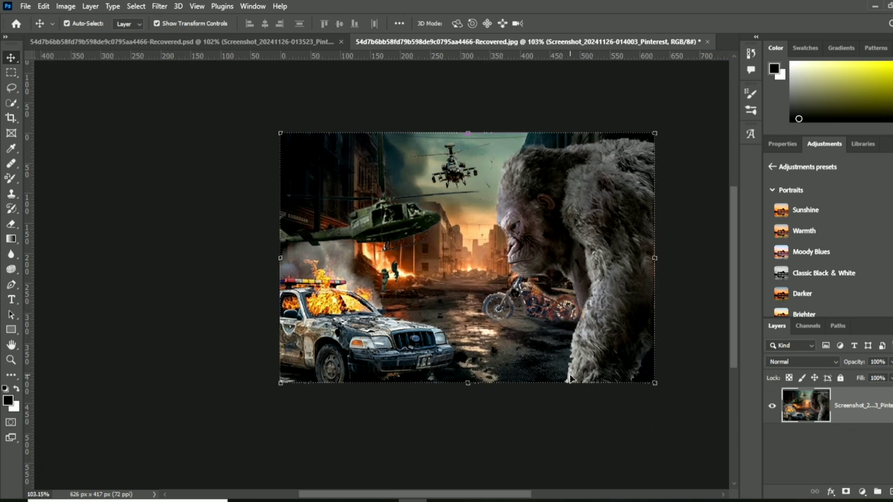
{"action": "left_click", "coordinate": [682, 289]}
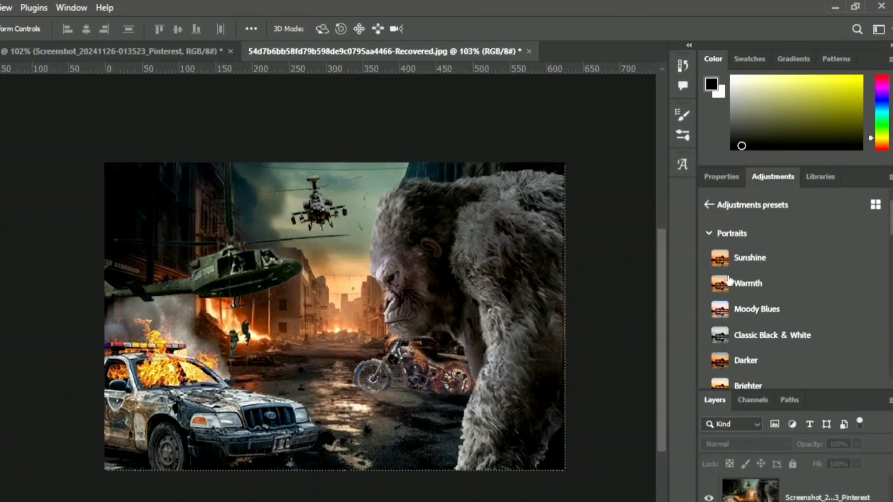
{"action": "scroll", "coordinate": [728, 354], "scroll_direction": "down", "scroll_amount": 4}
{"action": "scroll", "coordinate": [729, 354], "scroll_direction": "up", "scroll_amount": 4}
{"action": "left_click", "coordinate": [709, 205]}
{"action": "scroll", "coordinate": [719, 352], "scroll_direction": "down", "scroll_amount": 3}
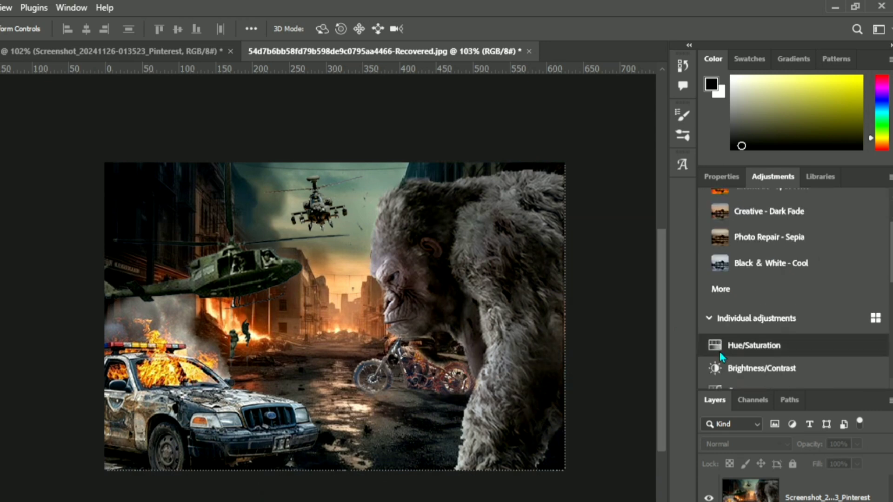
{"action": "scroll", "coordinate": [721, 353], "scroll_direction": "down", "scroll_amount": 2}
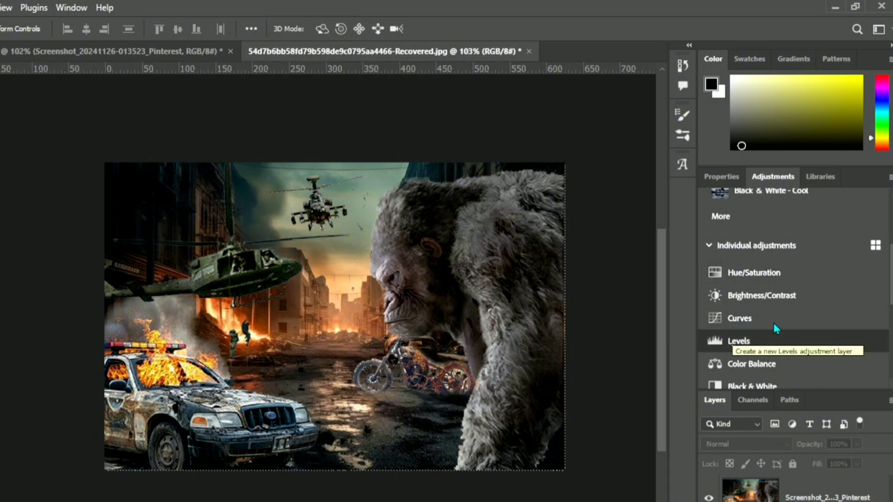
{"action": "left_click", "coordinate": [746, 344]}
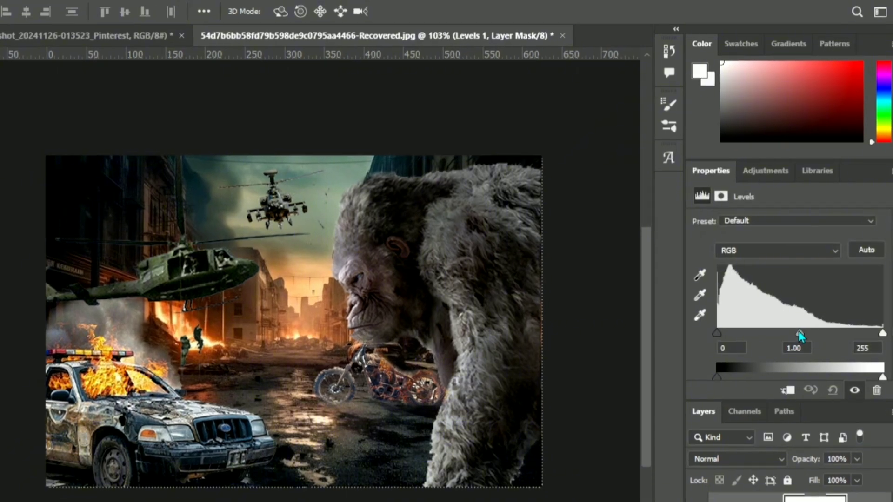
{"action": "left_click_drag", "start_coordinate": [803, 328], "coordinate": [830, 372]}
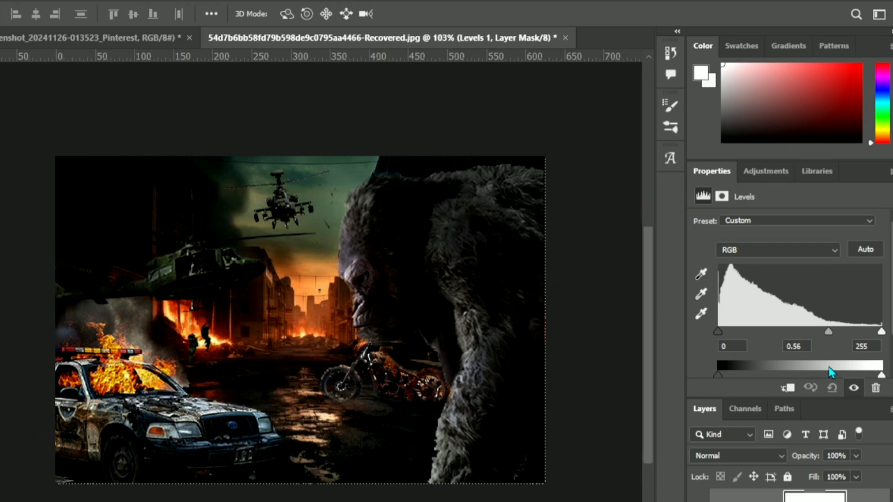
{"action": "left_click_drag", "start_coordinate": [832, 366], "coordinate": [822, 368]}
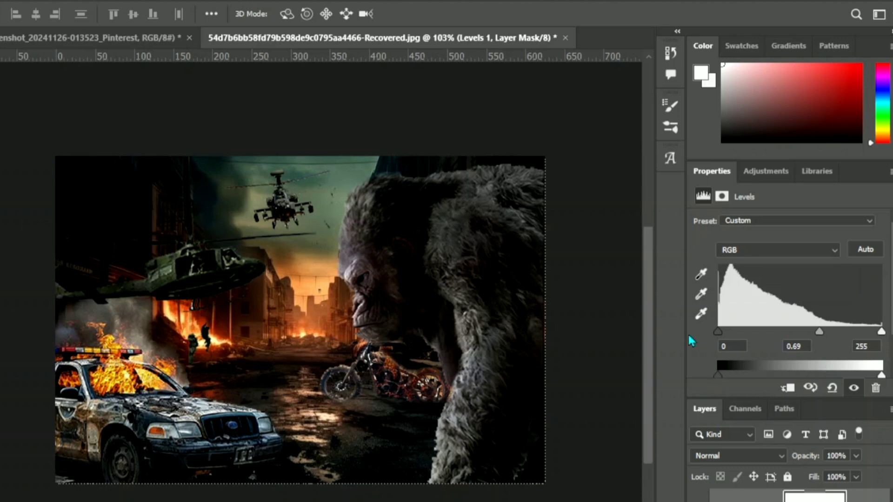
- Apply the Creative Color Pop adjustment preset twice to the merged composite to intensify its colours
{"action": "left_click", "coordinate": [766, 175]}
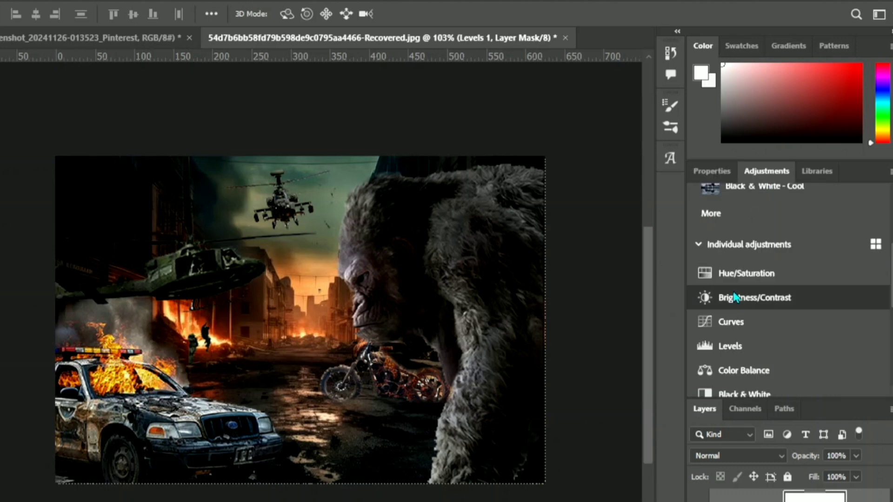
{"action": "scroll", "coordinate": [733, 295], "scroll_direction": "up", "scroll_amount": 2}
{"action": "scroll", "coordinate": [733, 292], "scroll_direction": "up", "scroll_amount": 2}
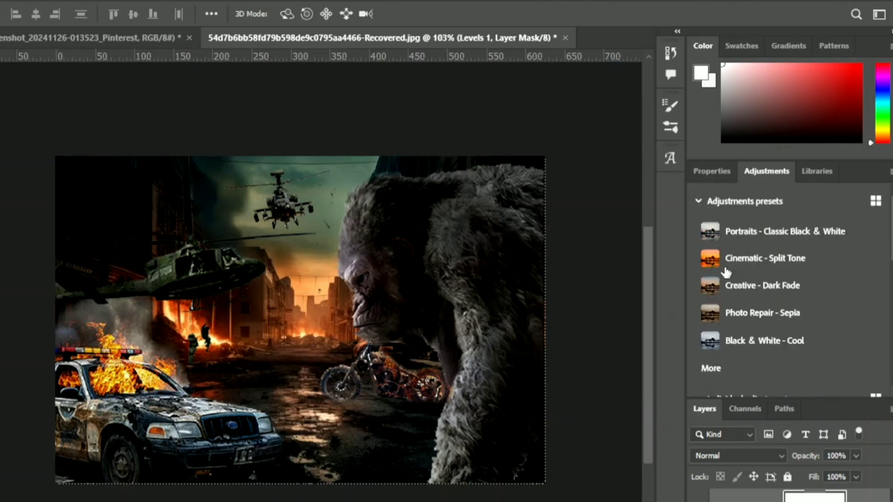
{"action": "left_click", "coordinate": [725, 198]}
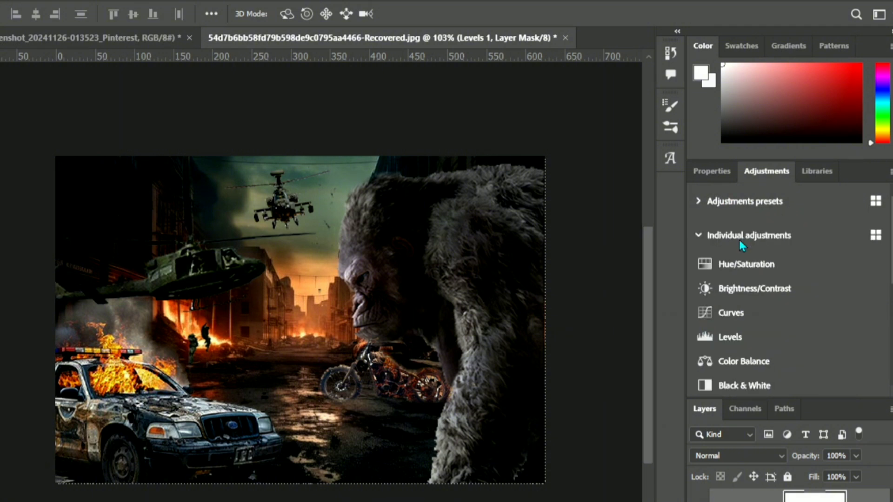
{"action": "left_click", "coordinate": [708, 205]}
{"action": "scroll", "coordinate": [744, 279], "scroll_direction": "down", "scroll_amount": 3}
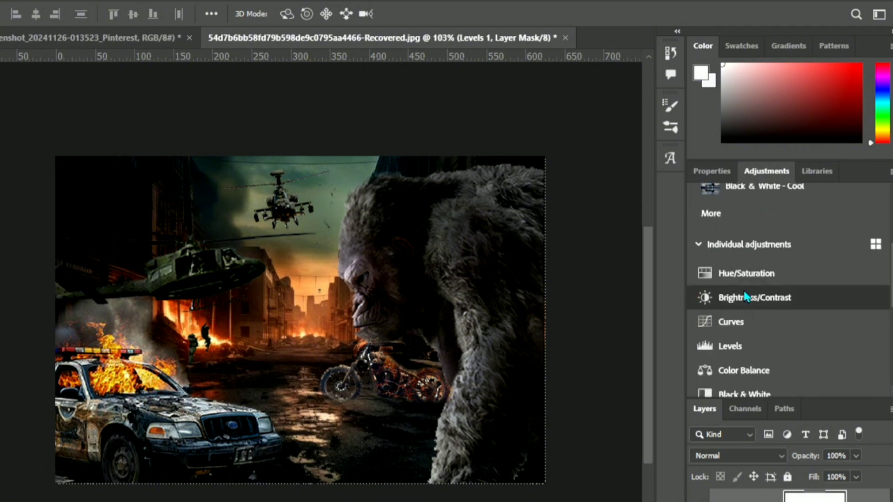
{"action": "scroll", "coordinate": [744, 297], "scroll_direction": "down", "scroll_amount": 4}
{"action": "scroll", "coordinate": [744, 294], "scroll_direction": "up", "scroll_amount": 6}
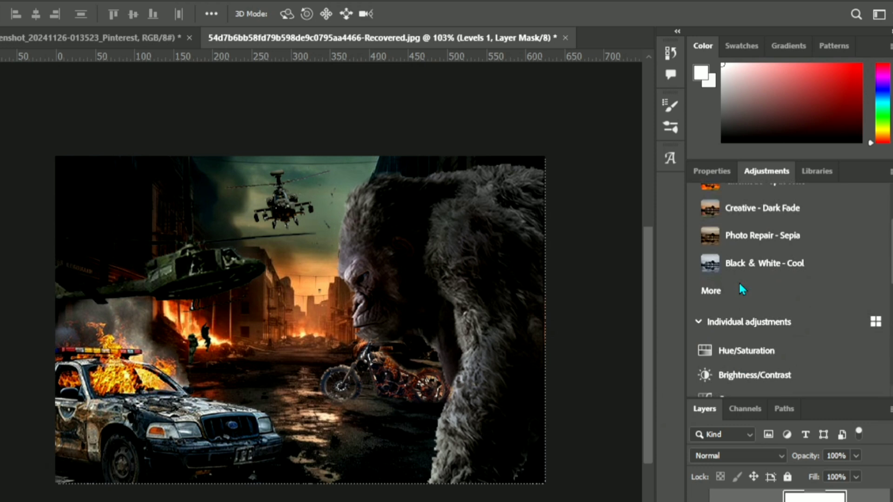
{"action": "scroll", "coordinate": [742, 289], "scroll_direction": "up", "scroll_amount": 2}
{"action": "left_click", "coordinate": [712, 366]}
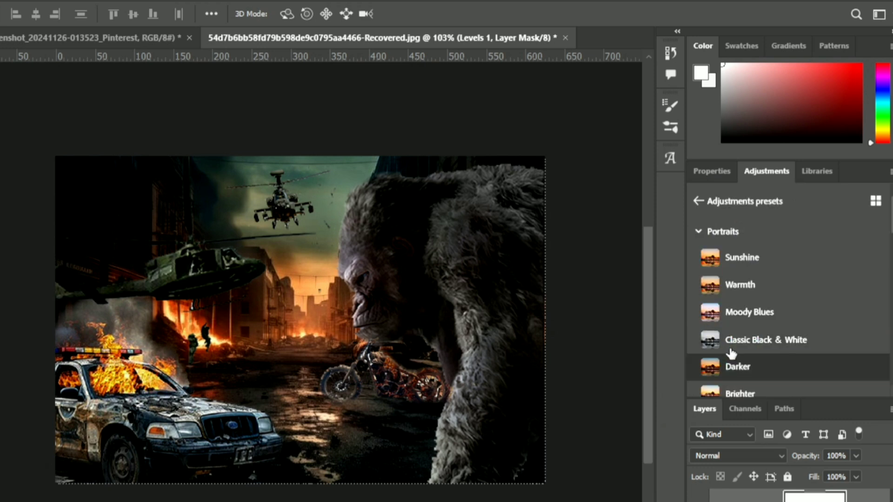
{"action": "scroll", "coordinate": [732, 353], "scroll_direction": "down", "scroll_amount": 10}
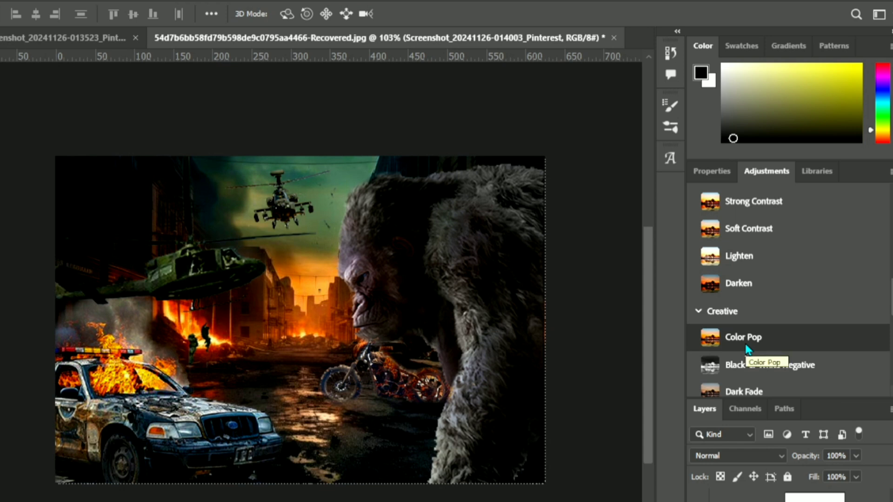
{"action": "left_click", "coordinate": [746, 346]}
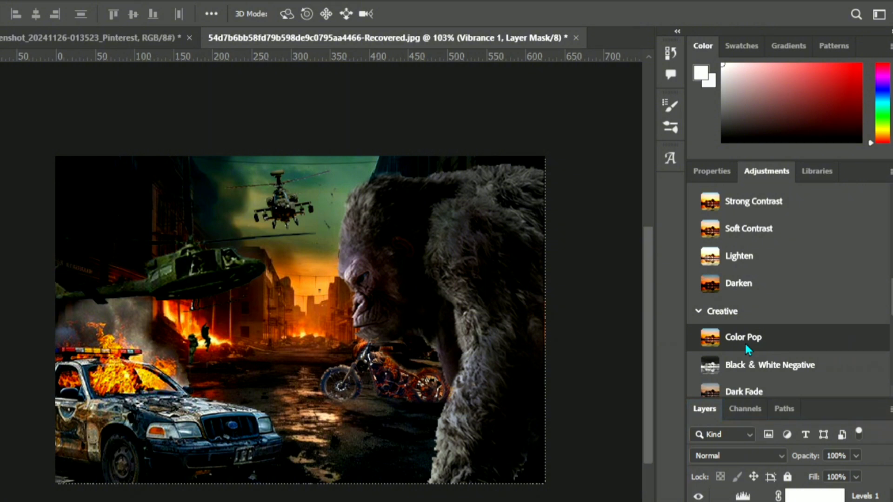
{"action": "left_click", "coordinate": [747, 339]}
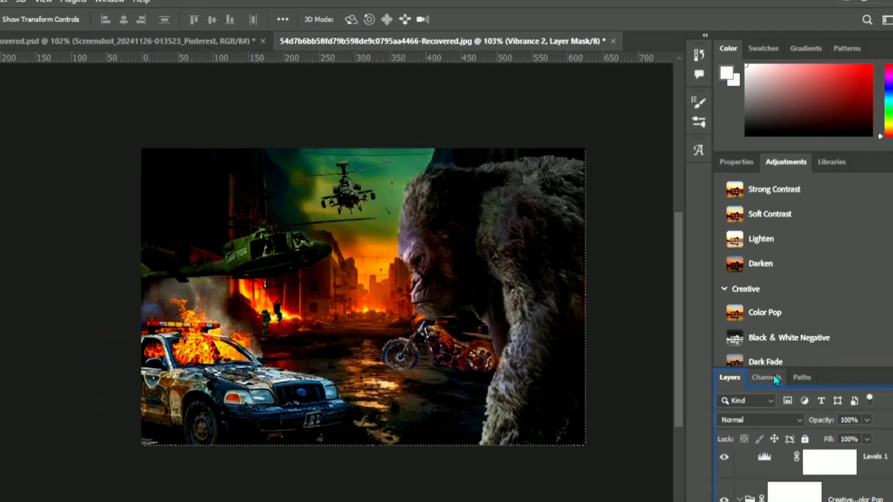
- Check the whole colour-graded poster, select the merged image layer beneath the Color Pop adjustments and inspect it up close
{"action": "key", "text": "ctrl+minus"}
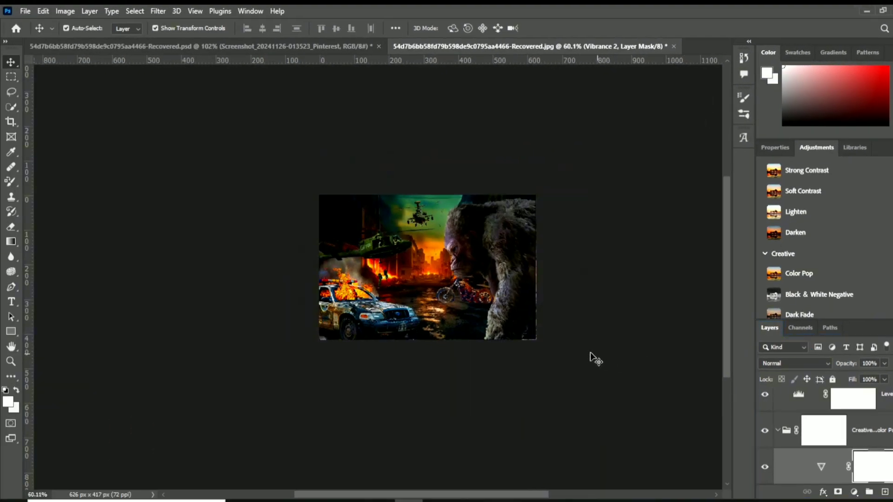
{"action": "scroll", "coordinate": [591, 357], "scroll_direction": "up", "scroll_amount": 3}
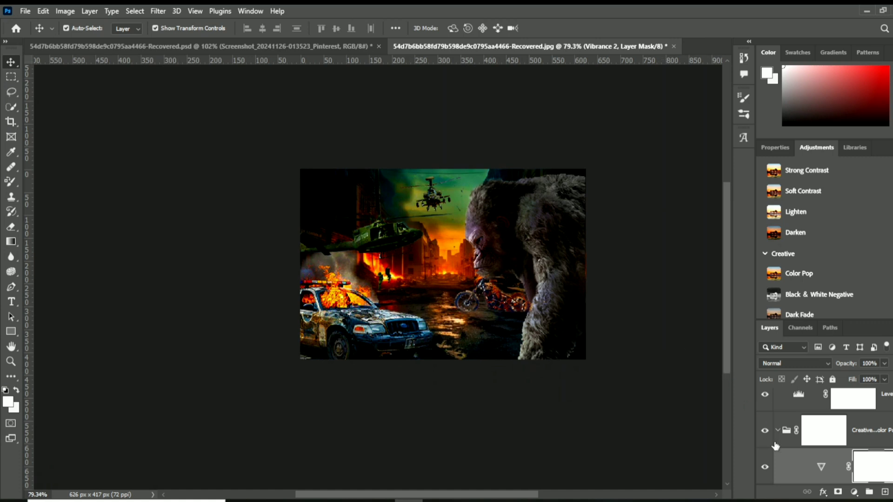
{"action": "scroll", "coordinate": [814, 431], "scroll_direction": "down", "scroll_amount": 1}
{"action": "left_click", "coordinate": [793, 467]}
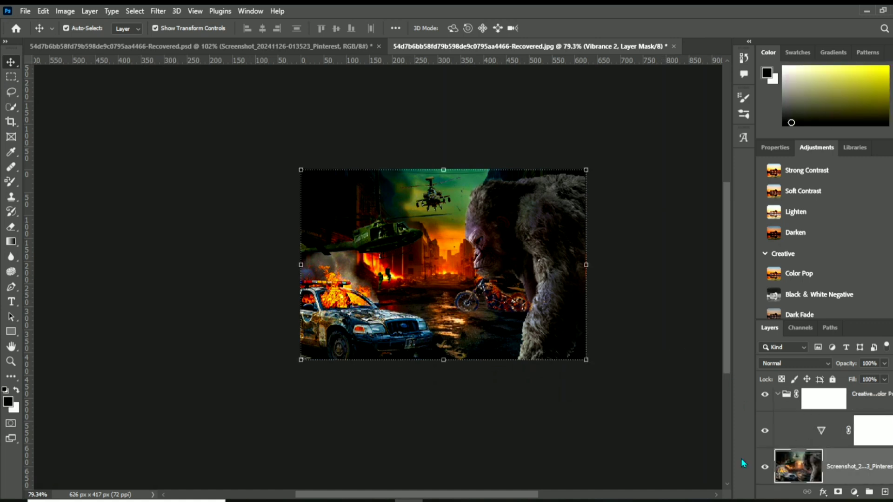
{"action": "scroll", "coordinate": [532, 336], "scroll_direction": "up", "scroll_amount": 3}
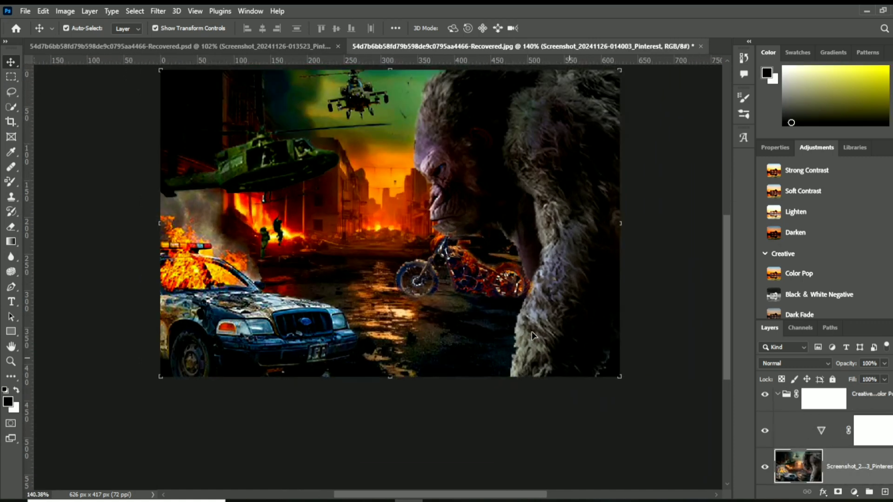
- Soften the motorcycle's rear part and the police car's edge near the windshield with a 69 px Blur tool at 85% strength
{"action": "scroll", "coordinate": [535, 330], "scroll_direction": "down", "scroll_amount": 2}
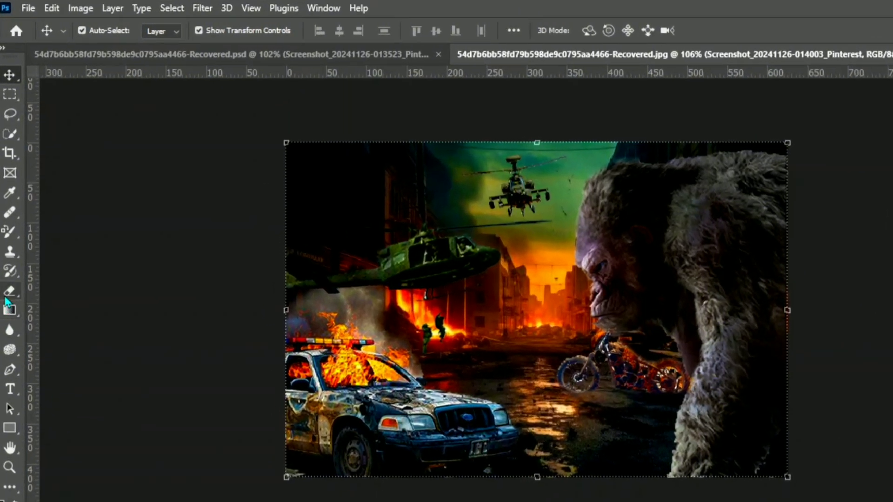
{"action": "left_click", "coordinate": [9, 330]}
{"action": "left_click", "coordinate": [53, 331]}
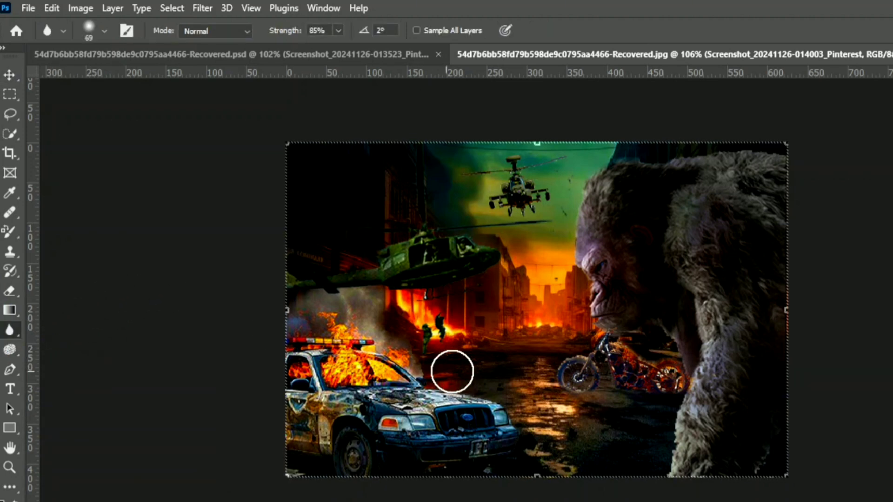
{"action": "mouse_move", "coordinate": [625, 353]}
{"action": "left_mouse_down"}
{"action": "mouse_move", "coordinate": [641, 367]}
{"action": "mouse_move", "coordinate": [627, 356]}
{"action": "mouse_move", "coordinate": [603, 369]}
{"action": "mouse_move", "coordinate": [688, 398]}
{"action": "mouse_move", "coordinate": [667, 379]}
{"action": "left_mouse_up"}
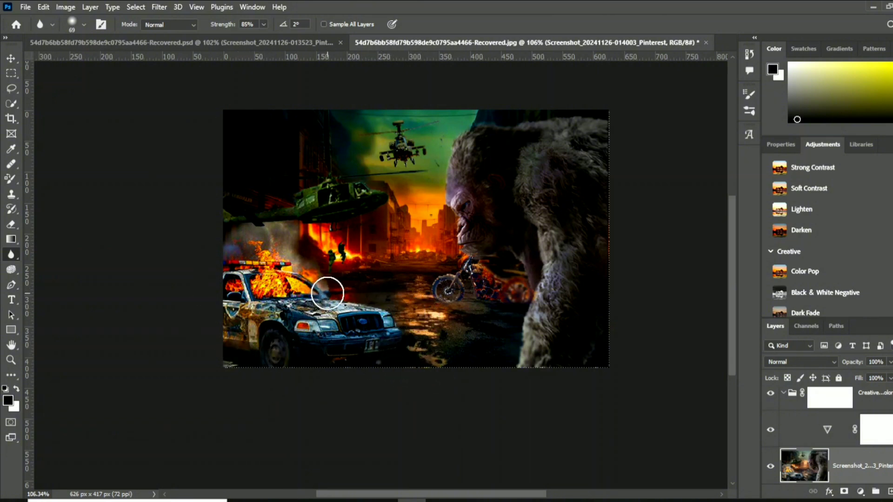
{"action": "scroll", "coordinate": [465, 310], "scroll_direction": "down", "scroll_amount": 2}
{"action": "scroll", "coordinate": [464, 310], "scroll_direction": "up", "scroll_amount": 3}
{"action": "scroll", "coordinate": [493, 301], "scroll_direction": "down", "scroll_amount": 1}
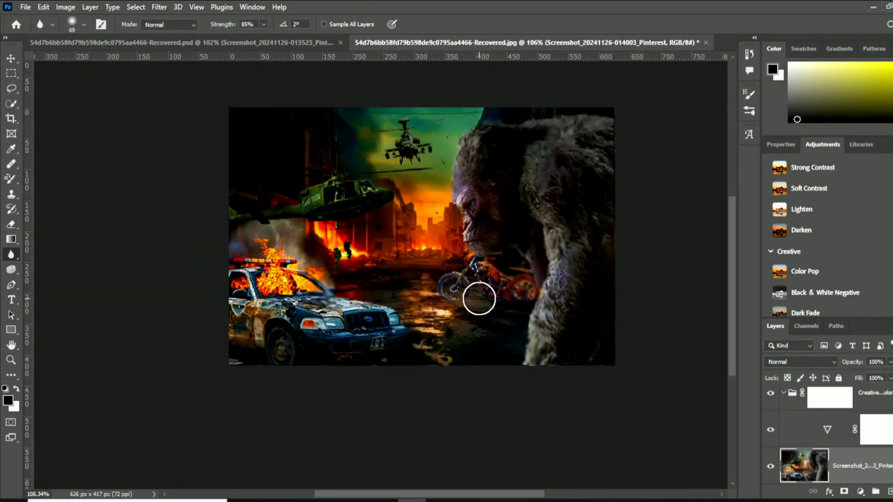
{"action": "scroll", "coordinate": [479, 297], "scroll_direction": "down", "scroll_amount": 1}
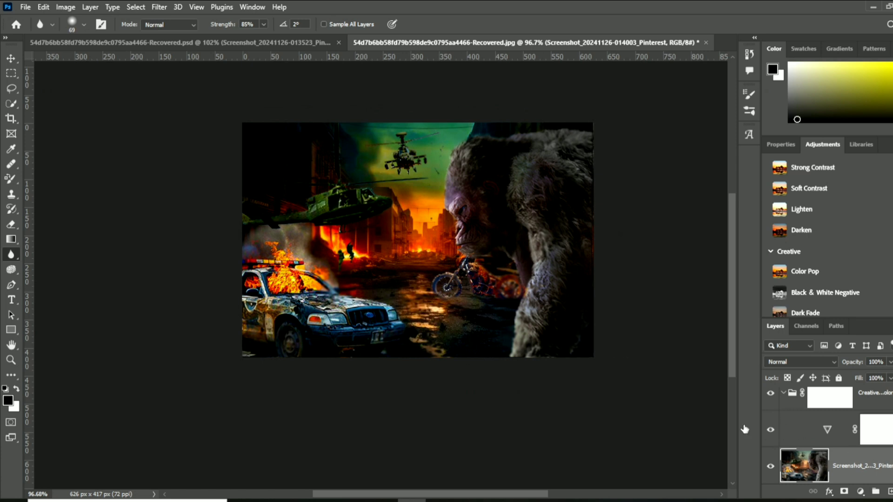
- Merge the Levels adjustment, the Color Pop groups and the poster image into a single layer
{"action": "left_click", "coordinate": [12, 178]}
{"action": "left_click", "coordinate": [73, 202]}
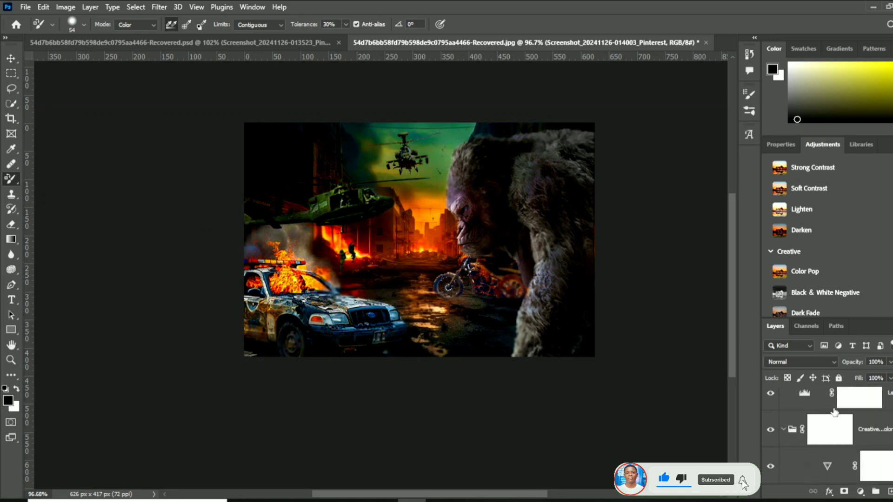
{"action": "right_click", "coordinate": [849, 410]}
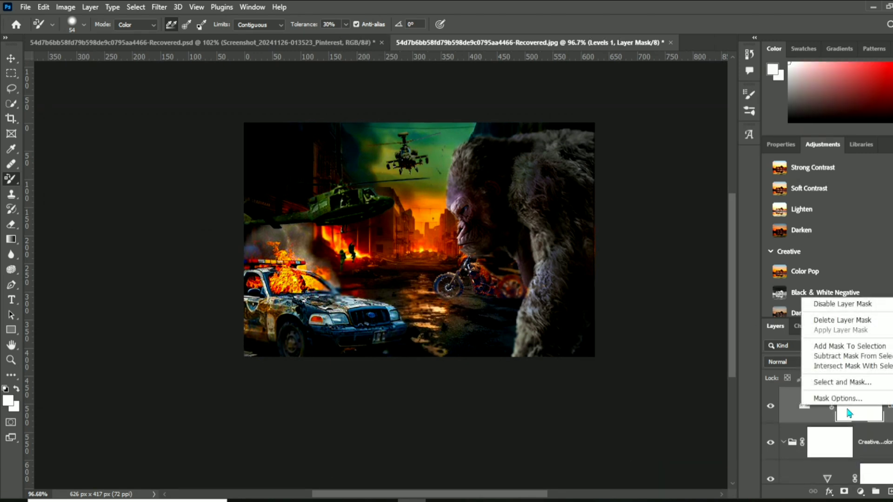
{"action": "right_click", "coordinate": [833, 409]}
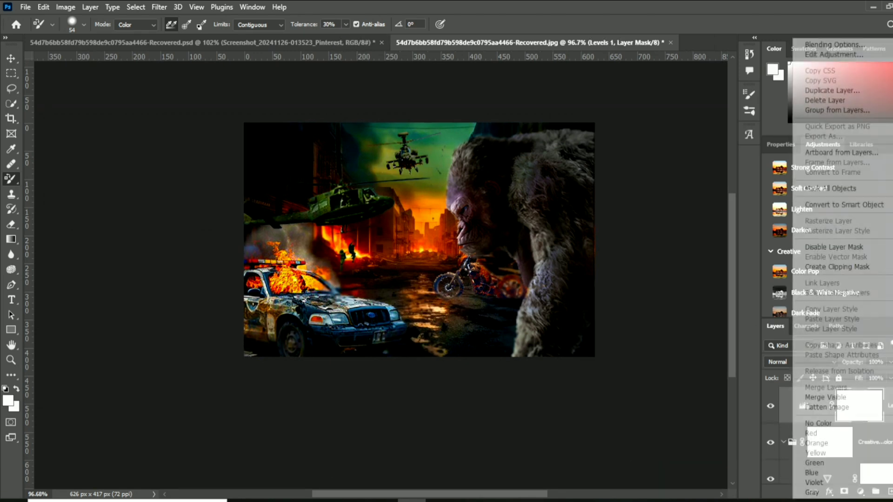
{"action": "left_click", "coordinate": [820, 398]}
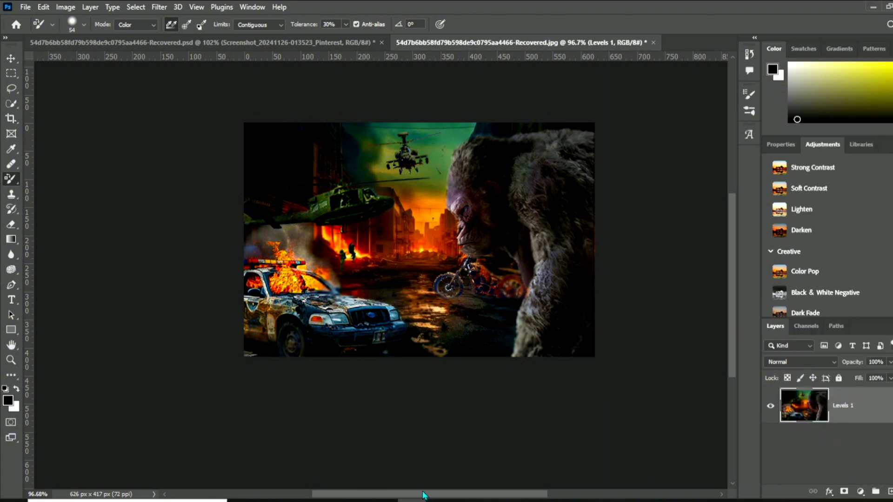
{"action": "mouse_move", "coordinate": [424, 495]}
{"action": "left_mouse_down"}
{"action": "mouse_move", "coordinate": [456, 496]}
{"action": "mouse_move", "coordinate": [436, 496]}
{"action": "left_mouse_up"}
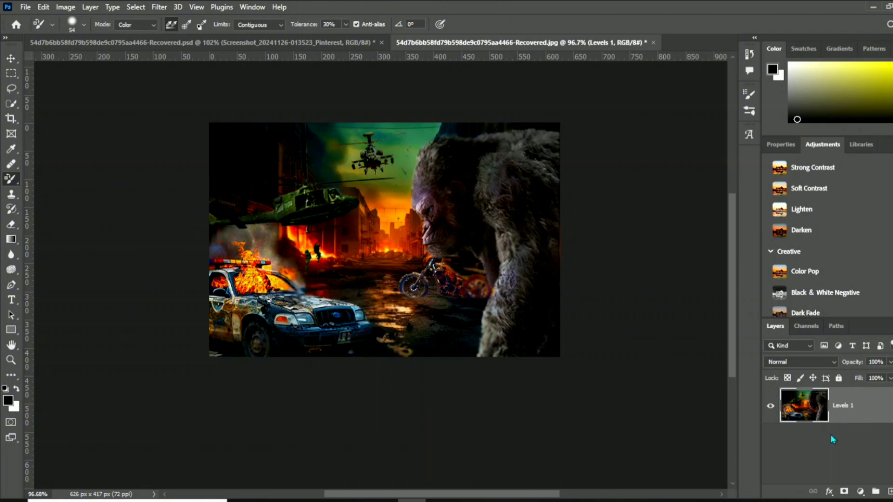
- Add an empty layer, select the police car's headlight with Quick Selection and set the foreground colour to yellow f2f03a
{"action": "left_click", "coordinate": [889, 492]}
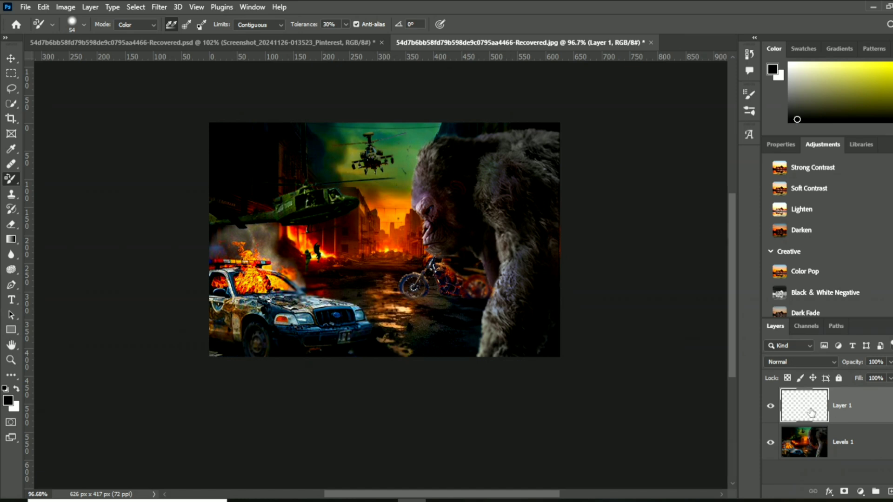
{"action": "right_click", "coordinate": [9, 105]}
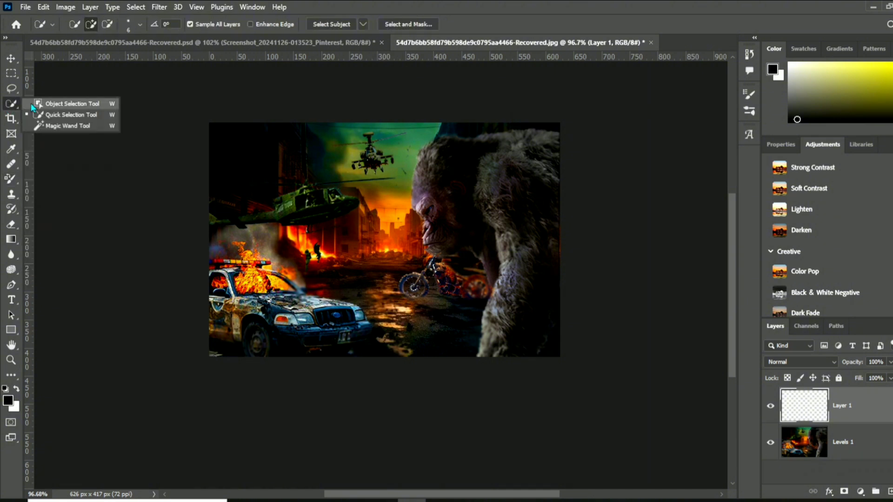
{"action": "left_click", "coordinate": [49, 116]}
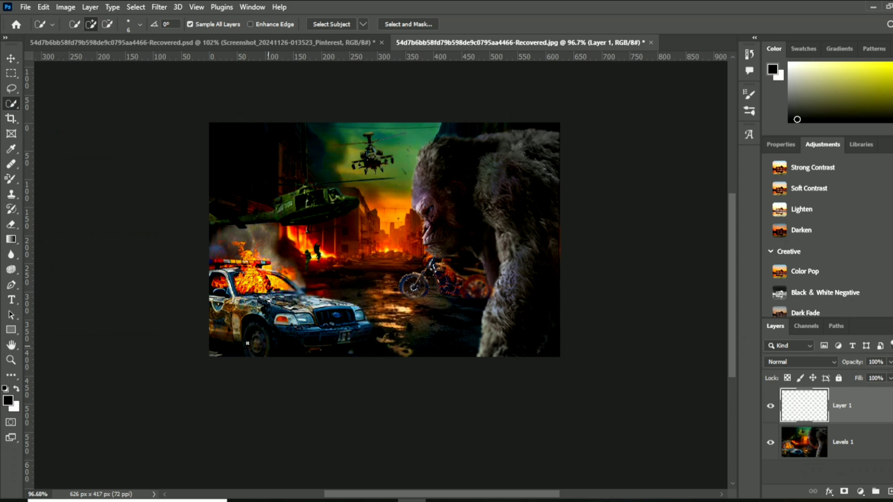
{"action": "left_click", "coordinate": [8, 401]}
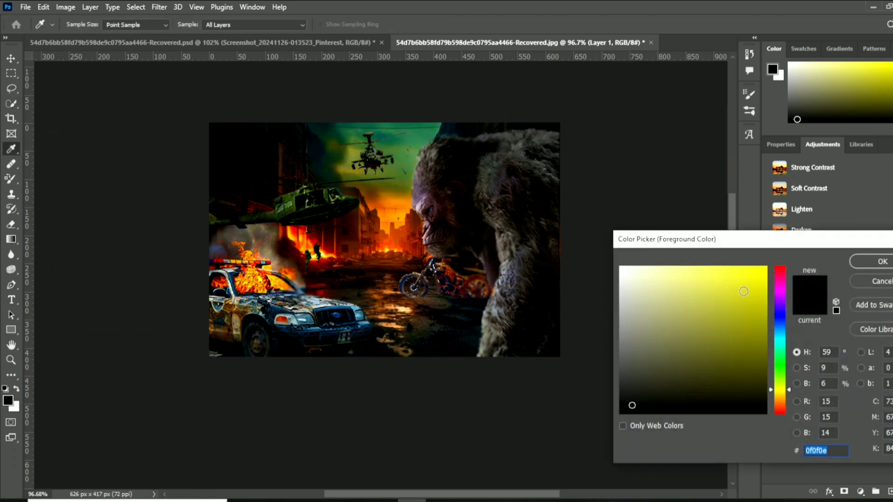
{"action": "left_click", "coordinate": [732, 274]}
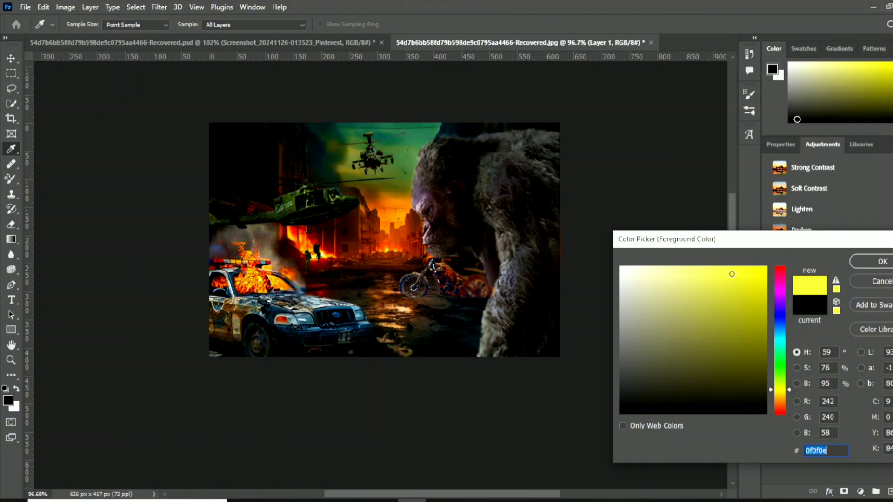
{"action": "left_click", "coordinate": [879, 263]}
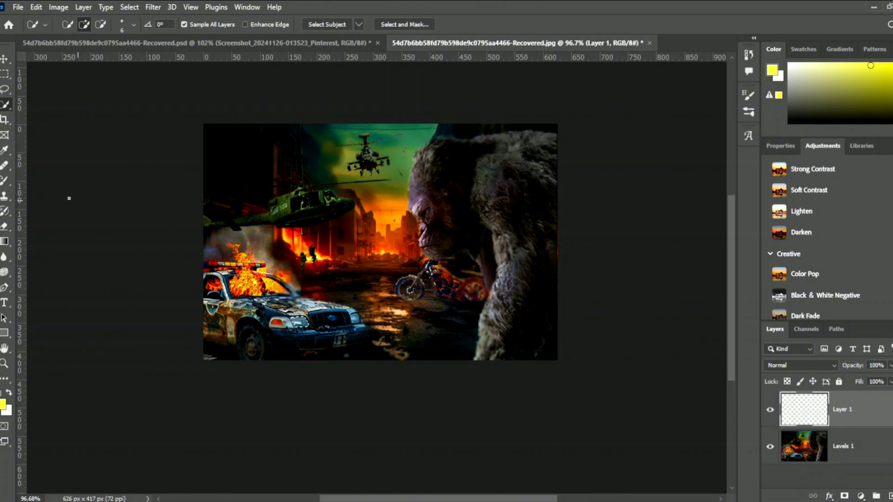
- Paint the selected headlight yellow on the new layer with a 78 px Soft Round brush of raised hardness
{"action": "left_click", "coordinate": [5, 212]}
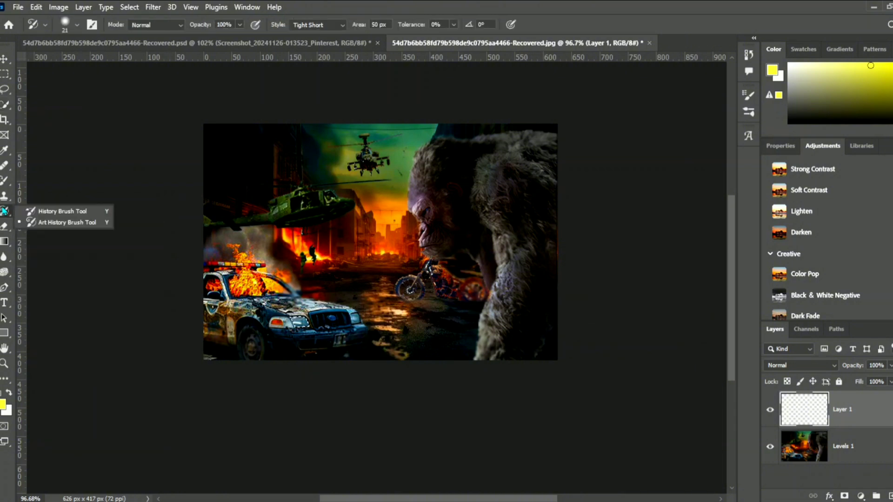
{"action": "left_click", "coordinate": [4, 181]}
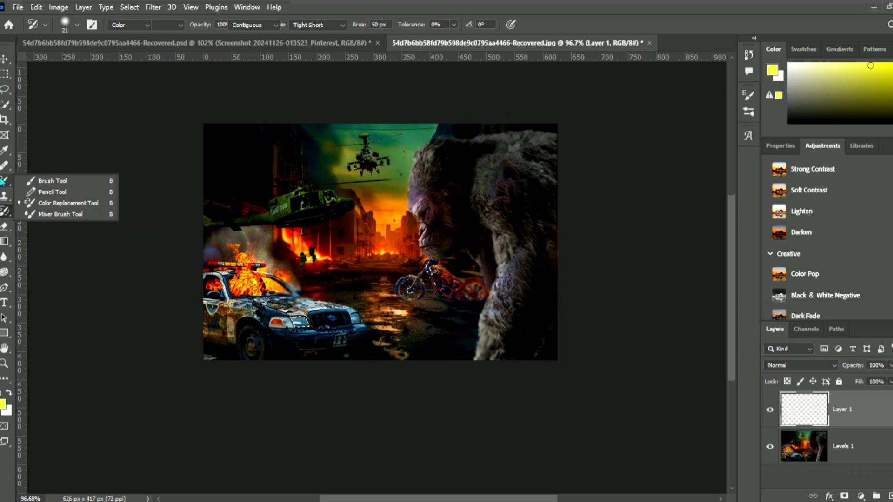
{"action": "left_click", "coordinate": [59, 181]}
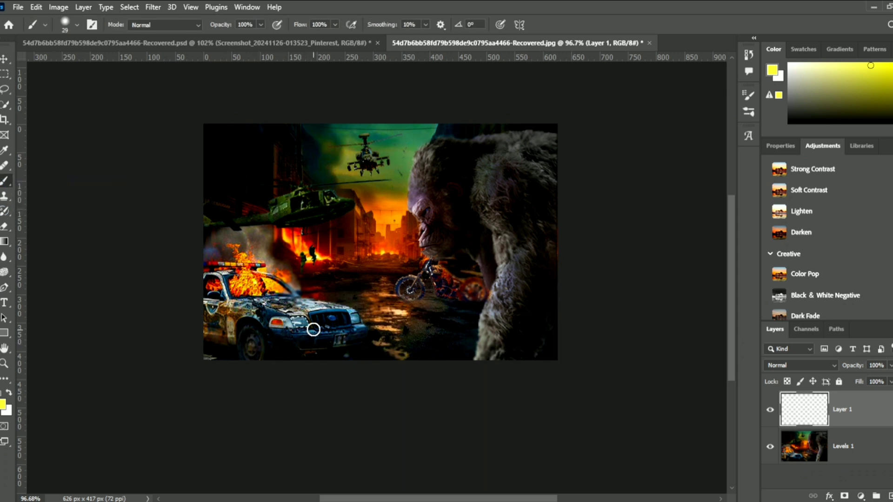
{"action": "left_click", "coordinate": [66, 22]}
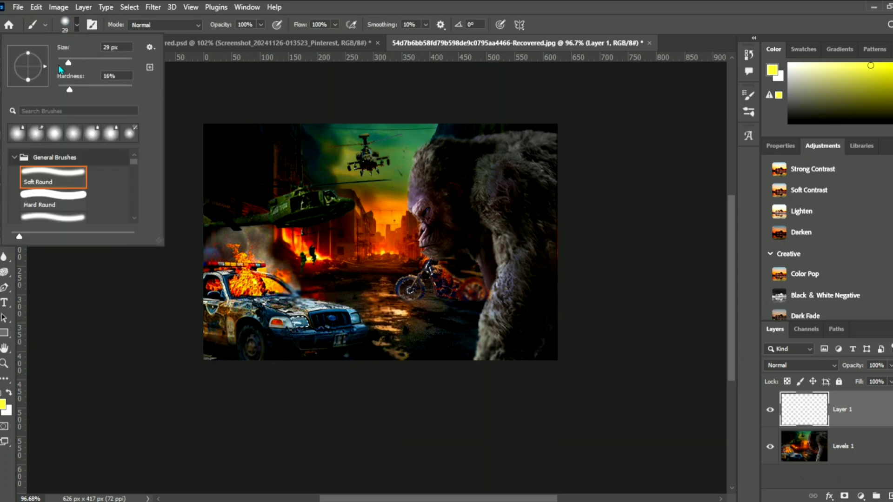
{"action": "left_click_drag", "start_coordinate": [69, 63], "coordinate": [86, 63]}
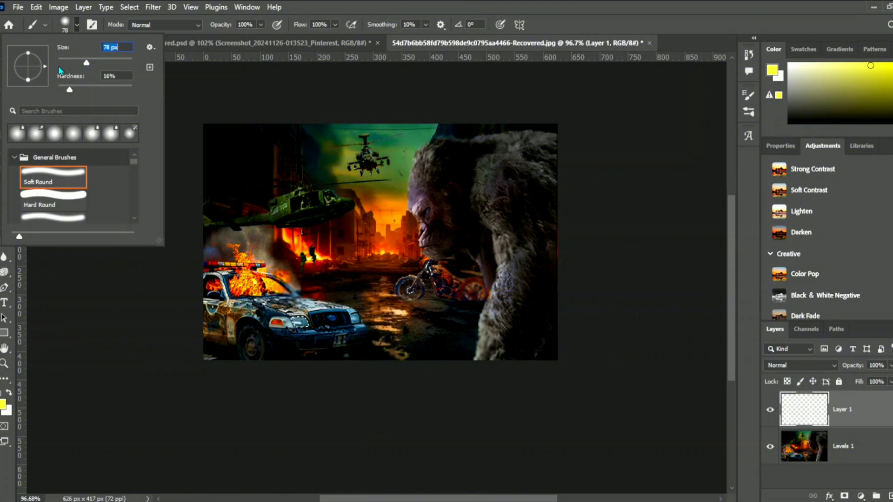
{"action": "left_click", "coordinate": [65, 23]}
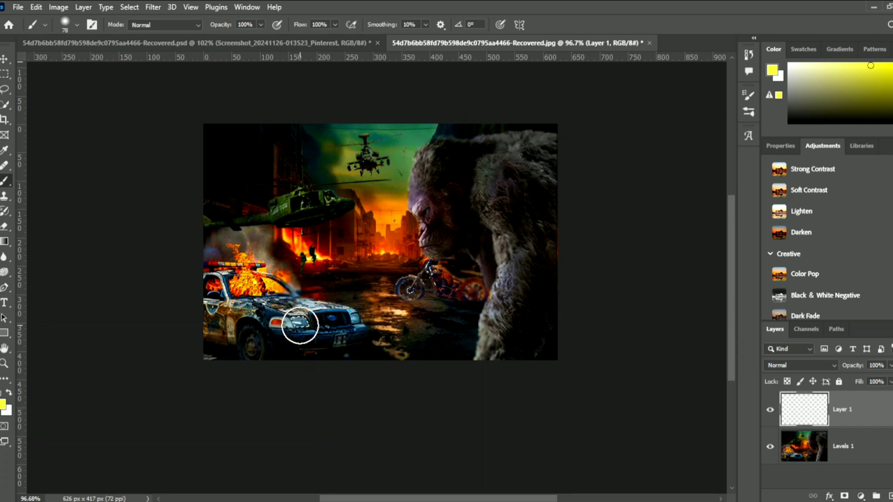
{"action": "left_click", "coordinate": [68, 28]}
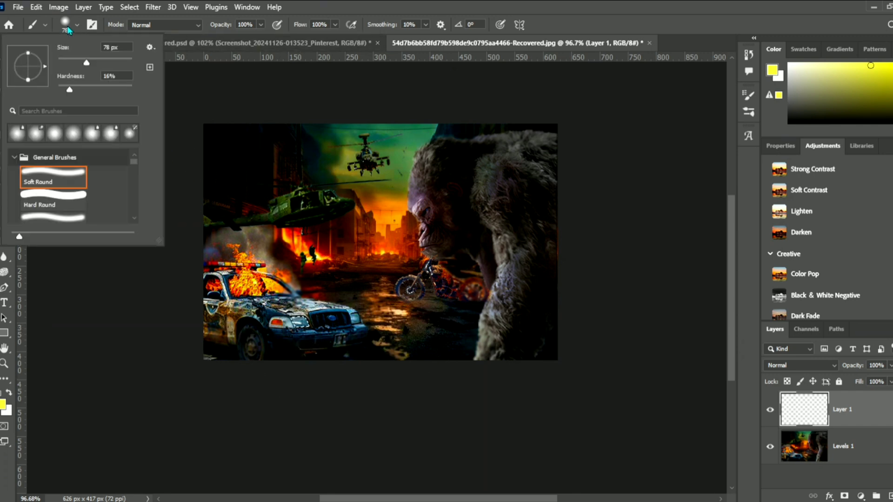
{"action": "left_click_drag", "start_coordinate": [69, 92], "coordinate": [81, 92]}
{"action": "left_click", "coordinate": [66, 27]}
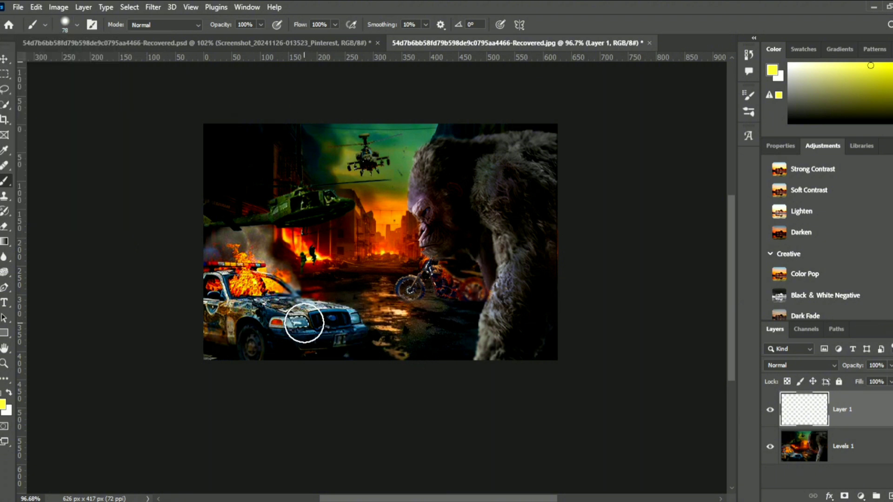
{"action": "left_click", "coordinate": [300, 322]}
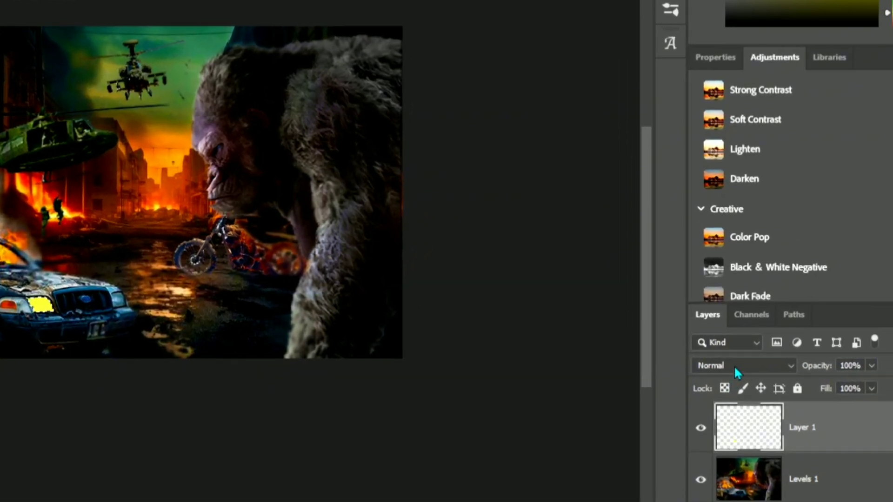
- Blend the yellow headlight layer as Linear Dodge (Add) and turn off Transparency Shapes Layer in its blending options
{"action": "left_click", "coordinate": [791, 365]}
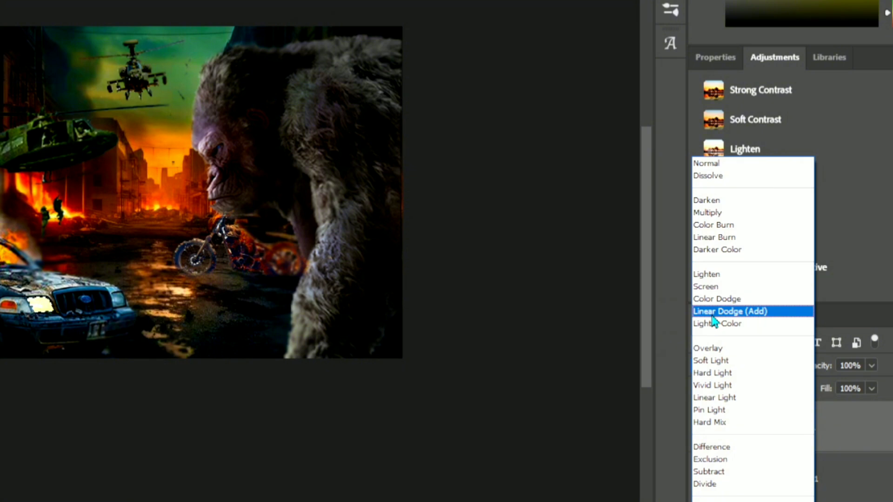
{"action": "left_click", "coordinate": [713, 315]}
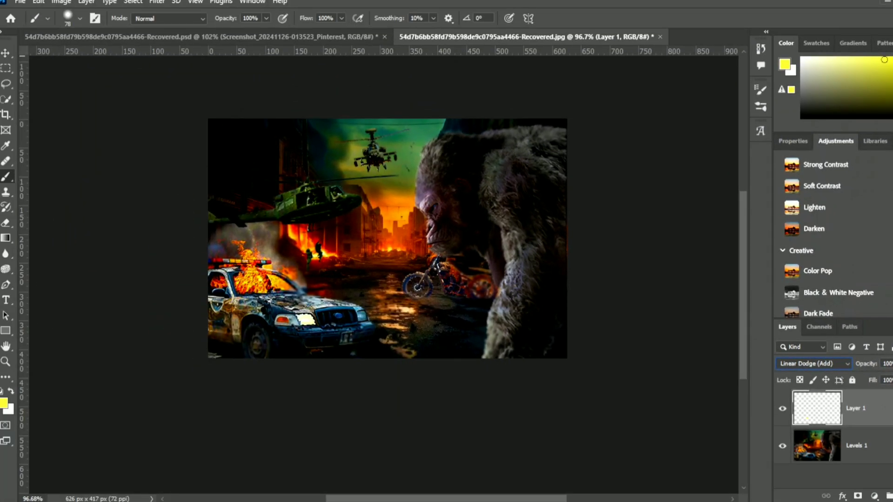
{"action": "right_click", "coordinate": [877, 408]}
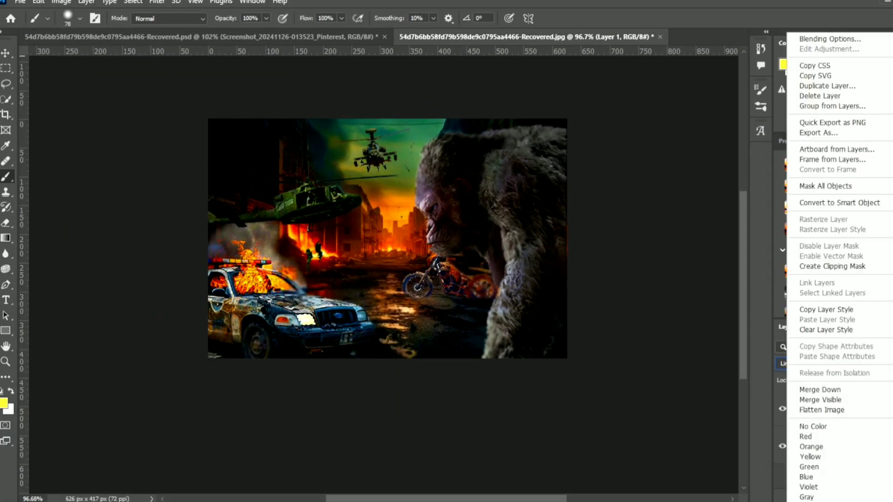
{"action": "left_click", "coordinate": [828, 40]}
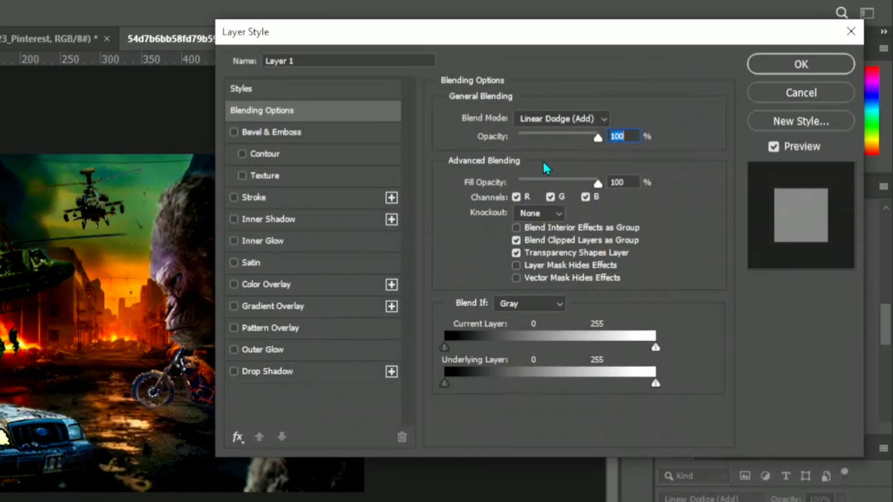
{"action": "left_click", "coordinate": [516, 253]}
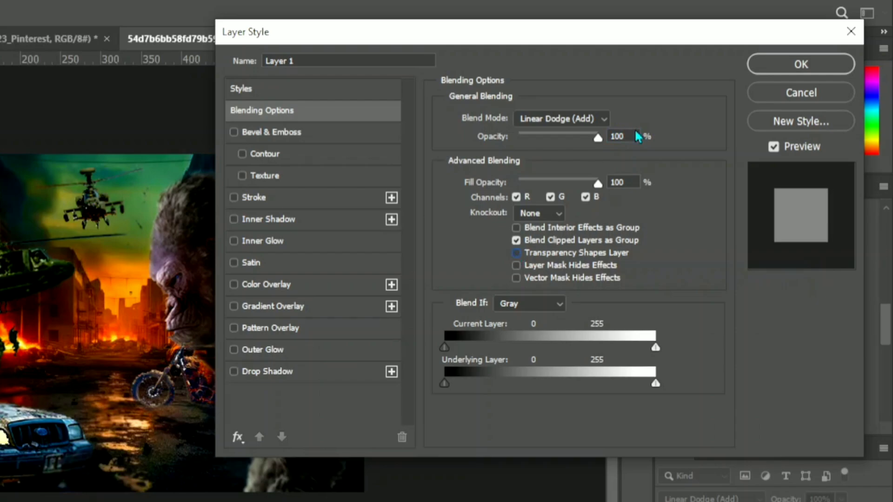
{"action": "left_click", "coordinate": [760, 68]}
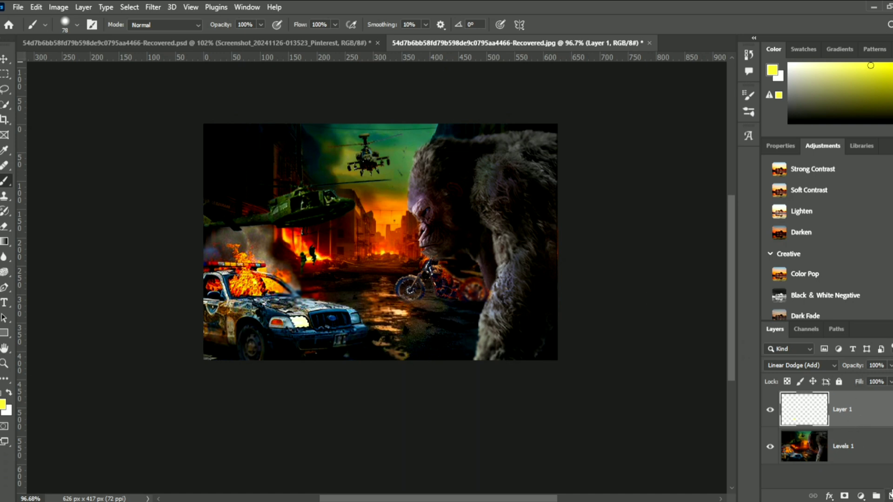
- Add another empty layer above the headlight layer and set its blend mode to Linear Dodge (Add)
{"action": "left_click", "coordinate": [889, 496]}
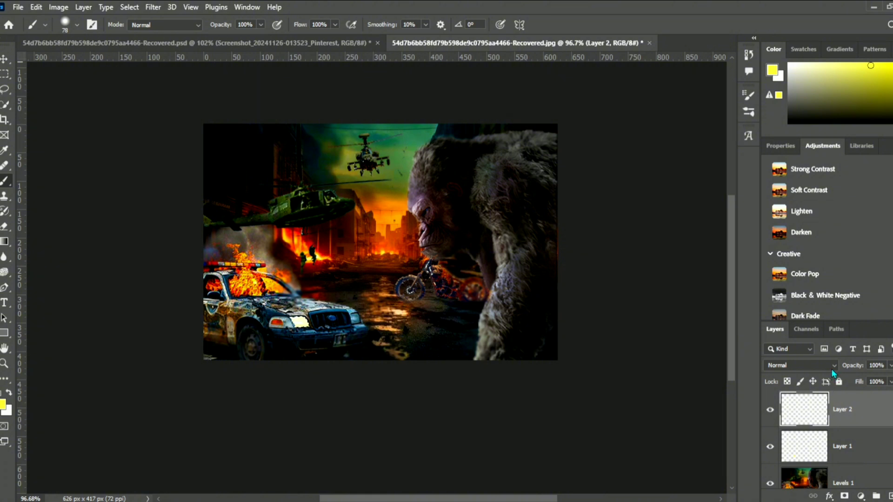
{"action": "left_click", "coordinate": [833, 367]}
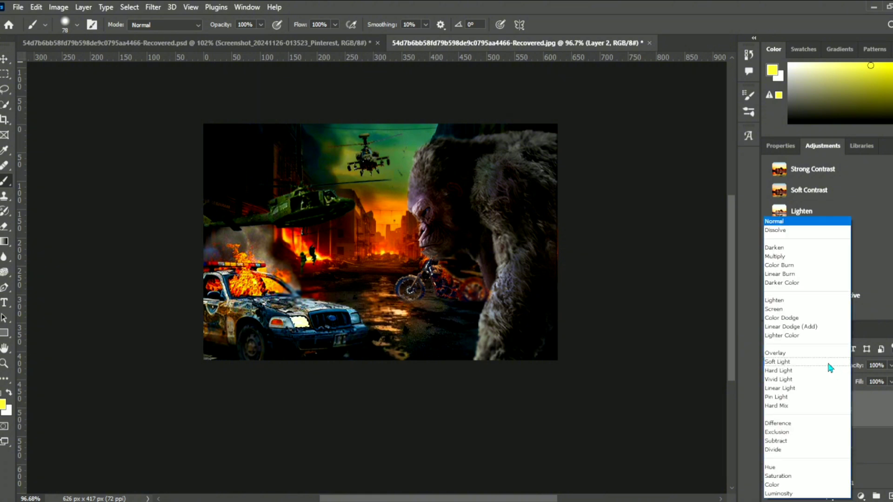
{"action": "left_click", "coordinate": [808, 328]}
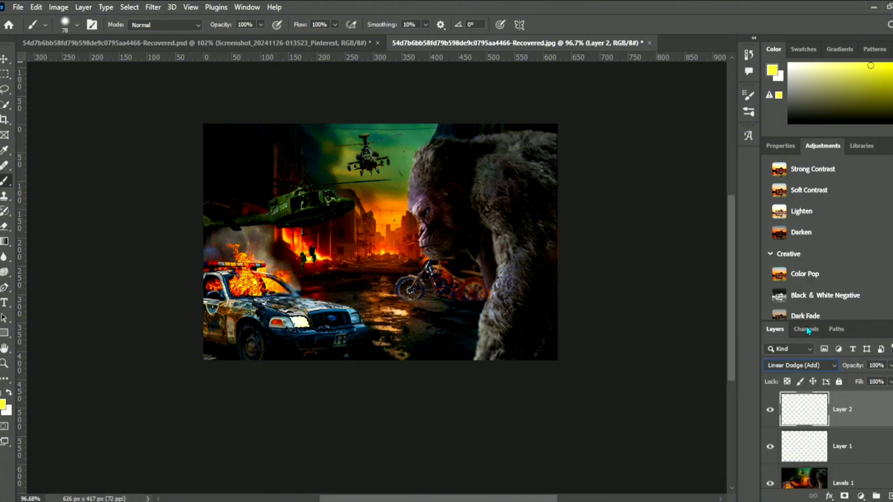
{"action": "right_click", "coordinate": [868, 409]}
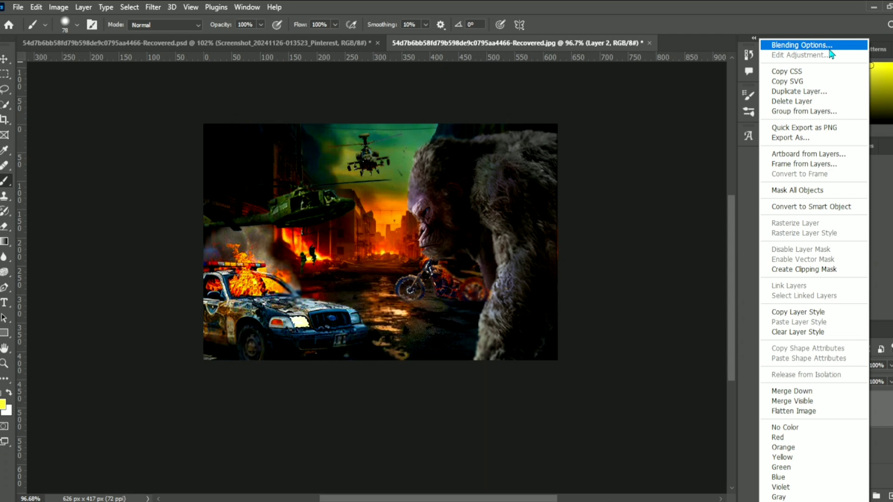
{"action": "key", "text": "Escape"}
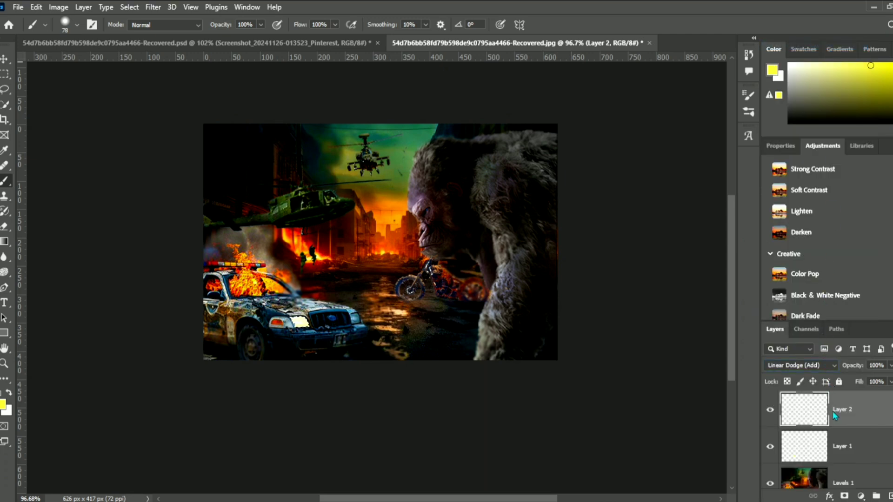
- Turn off Transparency Shapes Layer in Layer 2's blending options
{"action": "double_click", "coordinate": [834, 416]}
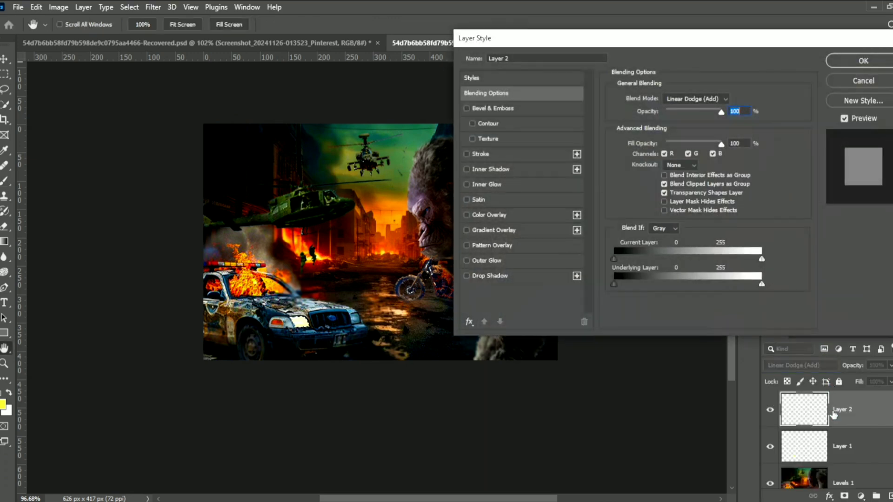
{"action": "left_click", "coordinate": [664, 196]}
{"action": "left_click", "coordinate": [864, 61]}
{"action": "scroll", "coordinate": [843, 413], "scroll_direction": "down", "scroll_amount": 1}
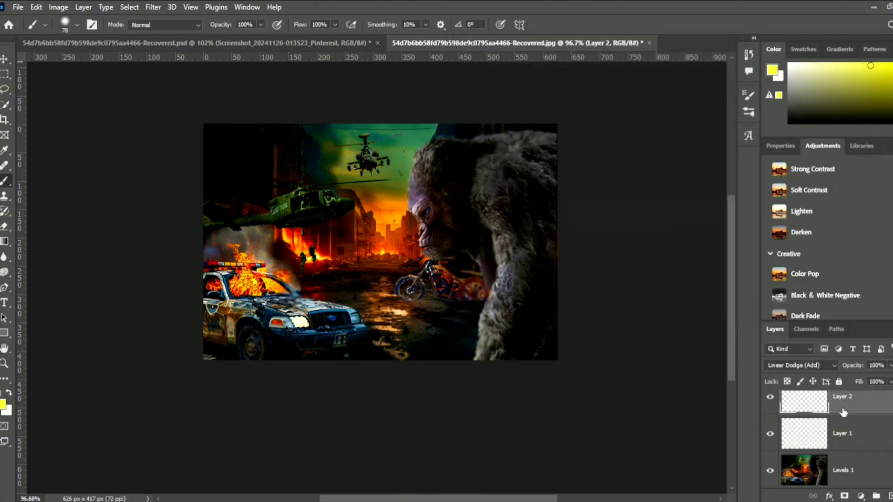
{"action": "scroll", "coordinate": [843, 413], "scroll_direction": "up", "scroll_amount": 1}
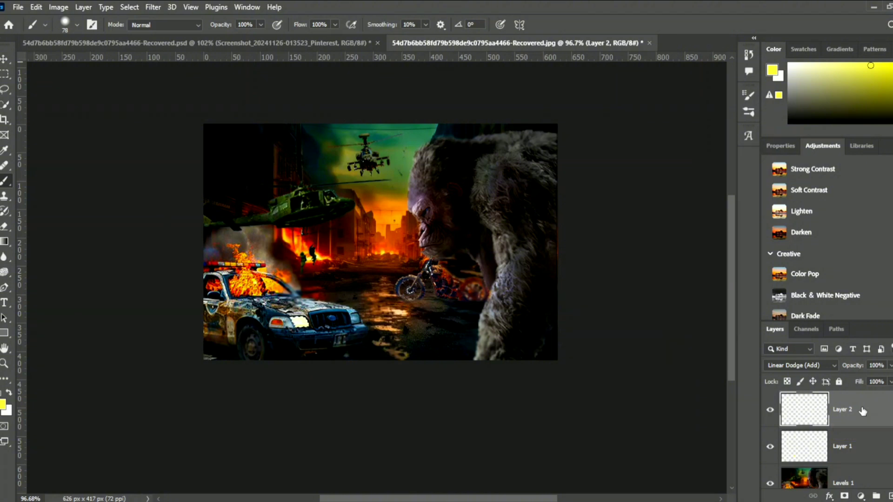
- Duplicate the empty Linear Dodge layer twice and hide both copies
{"action": "left_click_drag", "start_coordinate": [869, 412], "coordinate": [890, 499]}
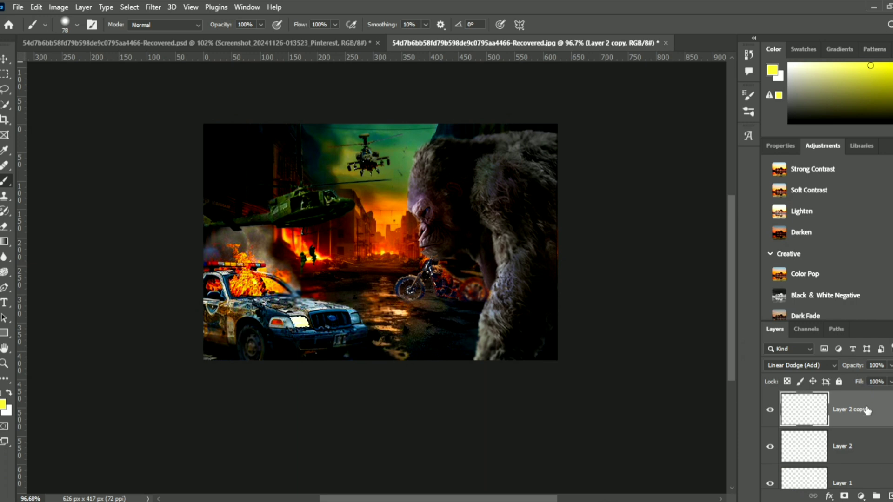
{"action": "left_click_drag", "start_coordinate": [870, 410], "coordinate": [876, 496]}
{"action": "scroll", "coordinate": [859, 446], "scroll_direction": "down", "scroll_amount": 1}
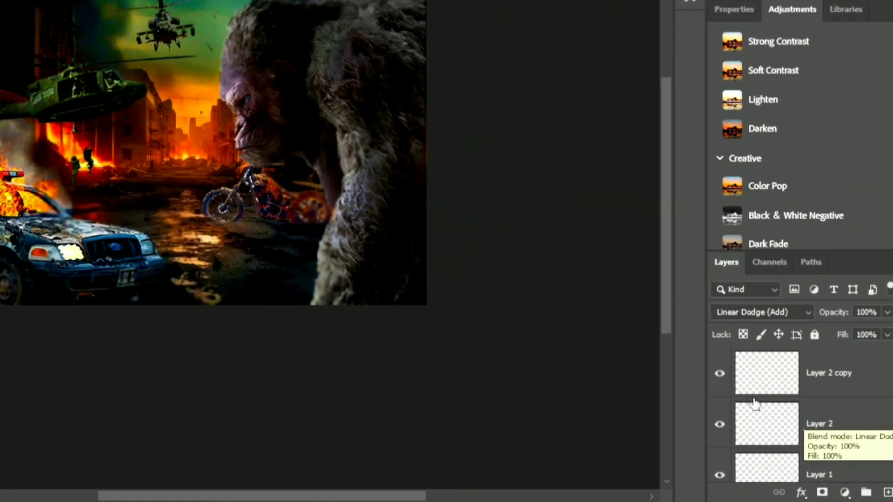
{"action": "scroll", "coordinate": [783, 406], "scroll_direction": "up", "scroll_amount": 1}
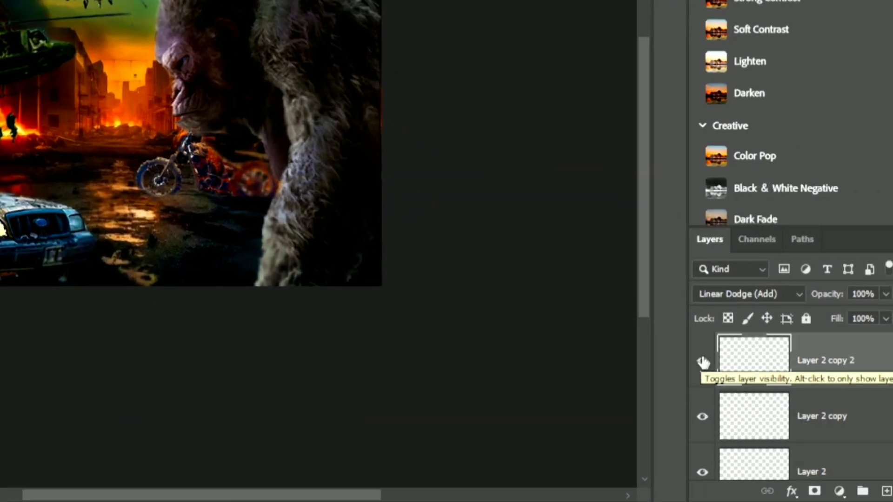
{"action": "left_click", "coordinate": [703, 363]}
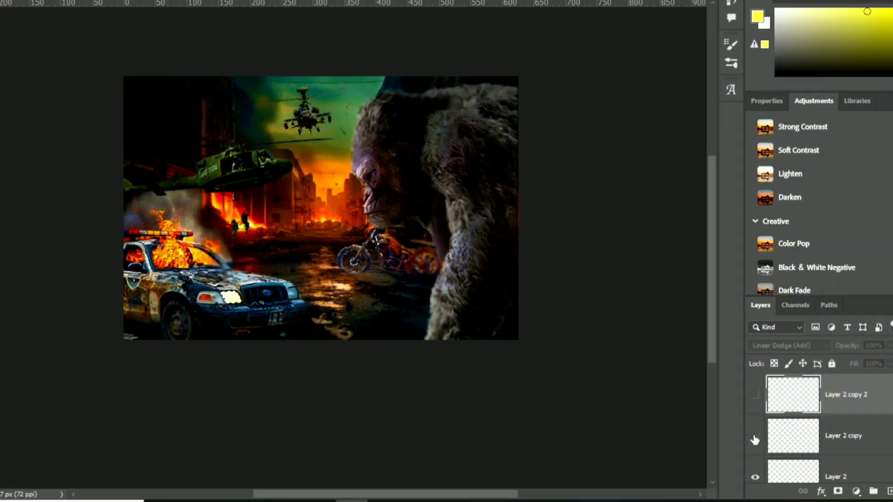
{"action": "scroll", "coordinate": [701, 421], "scroll_direction": "down", "scroll_amount": 1}
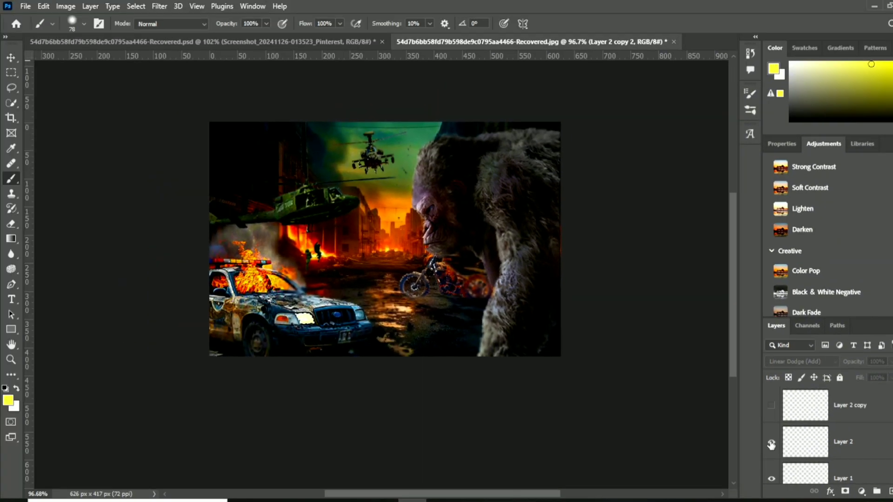
- On Layer 2, paint the police car's near headlight white with a 39 px Soft Round brush at 13% hardness
{"action": "left_click", "coordinate": [814, 439]}
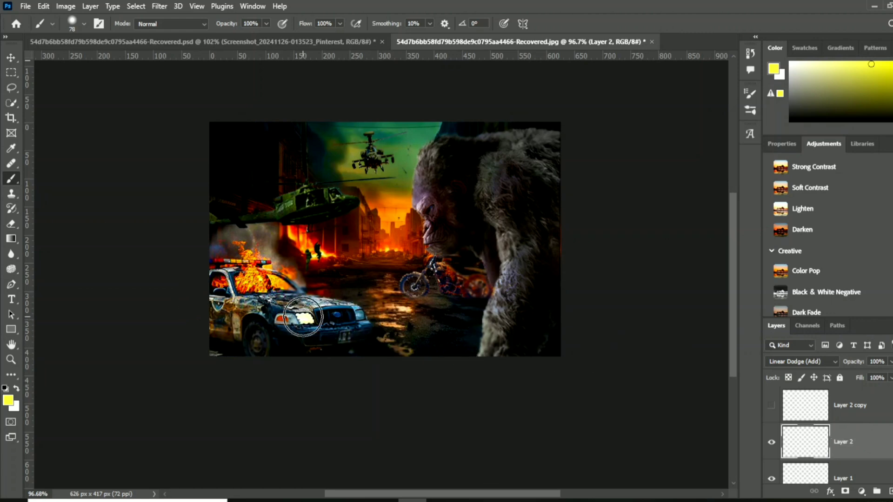
{"action": "left_click", "coordinate": [73, 23]}
{"action": "left_click", "coordinate": [298, 317]}
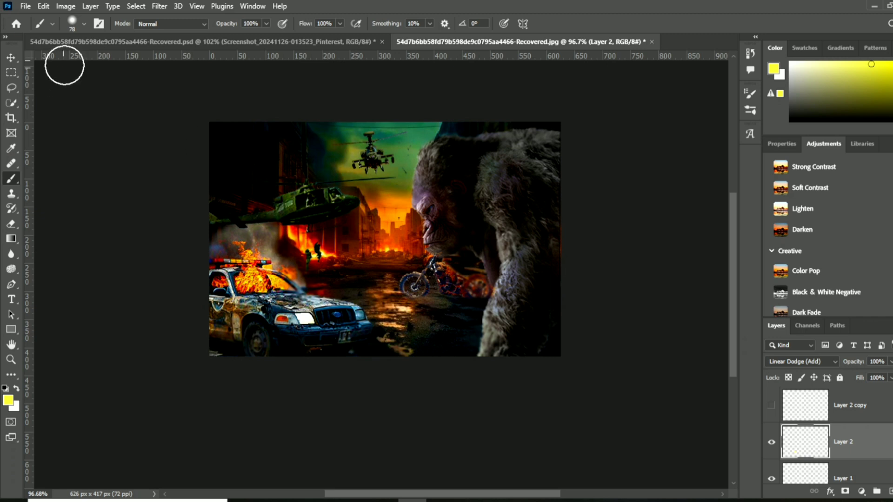
{"action": "left_click", "coordinate": [74, 26]}
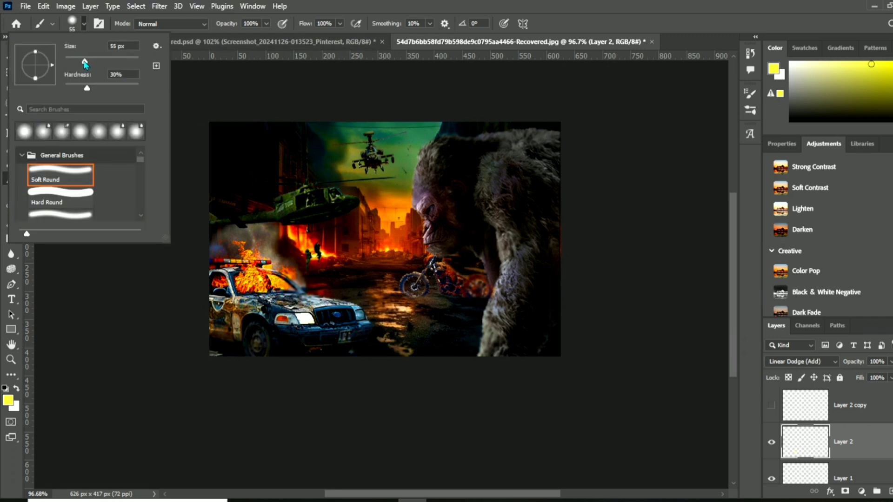
{"action": "left_click_drag", "start_coordinate": [84, 63], "coordinate": [76, 89]}
{"action": "left_click", "coordinate": [72, 28]}
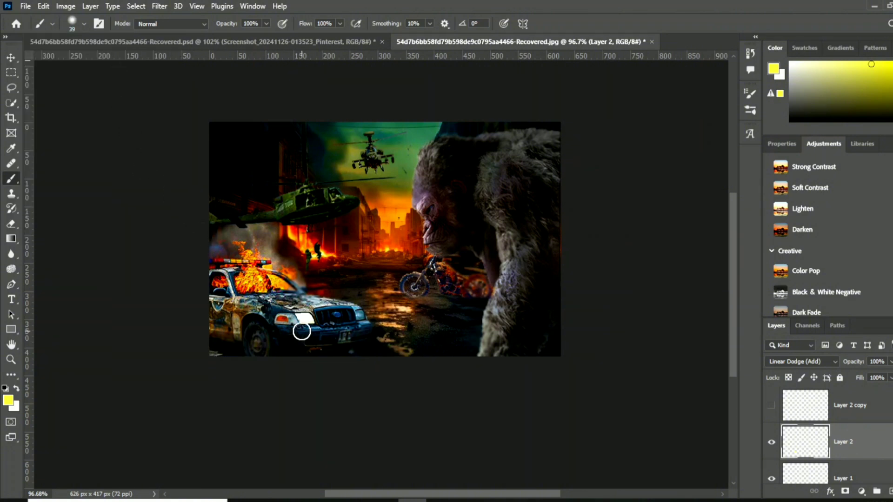
{"action": "left_click", "coordinate": [306, 318], "text": "alt"}
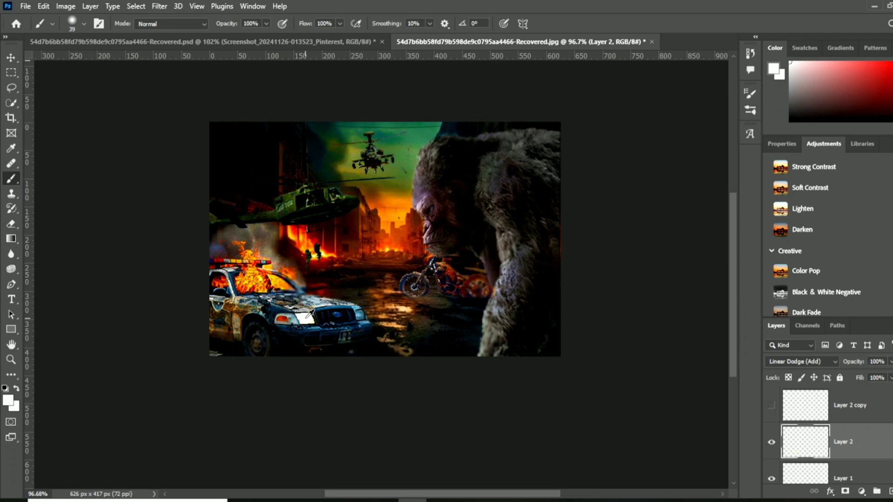
{"action": "left_click", "coordinate": [305, 319]}
{"action": "left_click", "coordinate": [305, 319]}
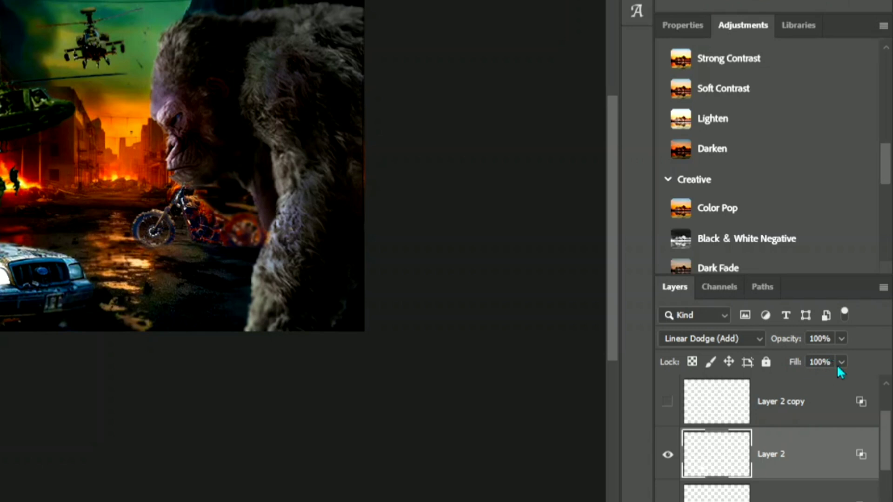
- Set Layer 2's fill to 60%
{"action": "left_click", "coordinate": [841, 362]}
{"action": "left_click_drag", "start_coordinate": [843, 382], "coordinate": [837, 385]}
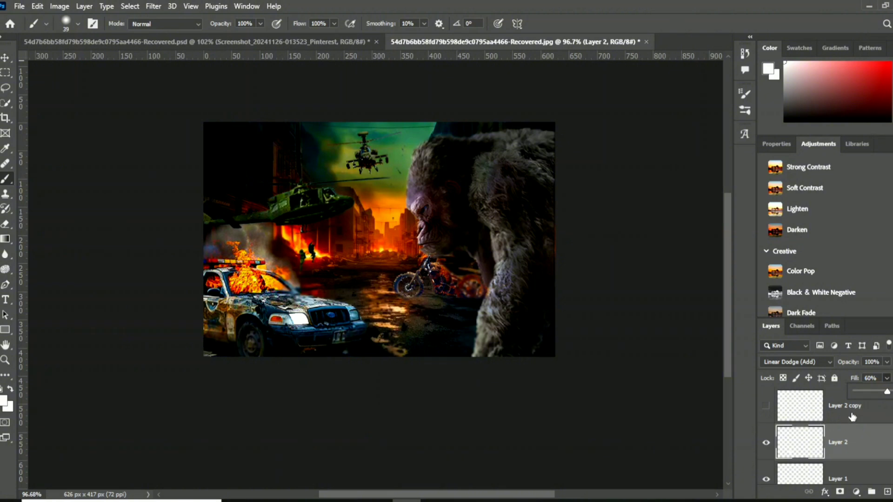
{"action": "left_click", "coordinate": [837, 415]}
- Show the first copy of Layer 2 and paint a white glow on it over the near headlight
{"action": "left_click", "coordinate": [833, 415]}
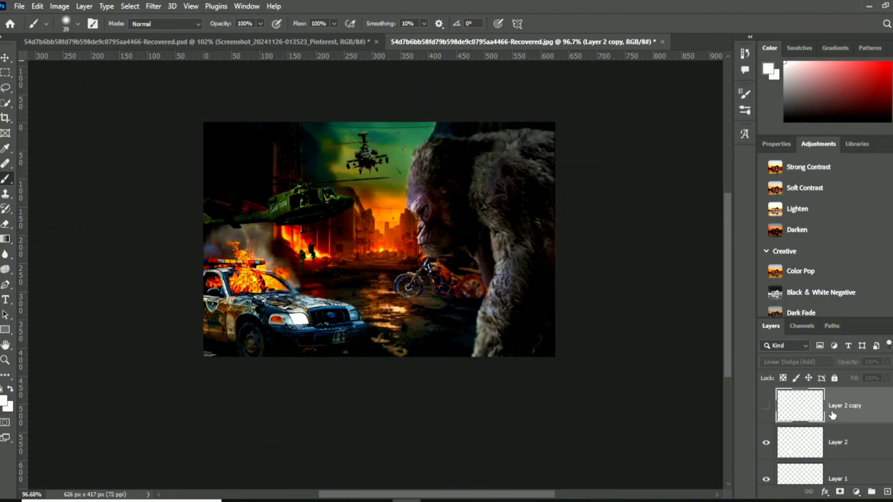
{"action": "key", "text": "ctrl+j"}
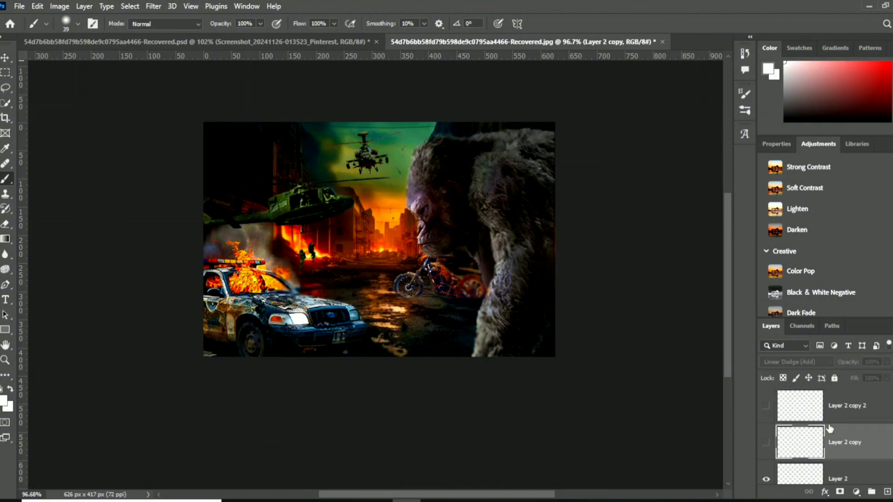
{"action": "left_click", "coordinate": [767, 445]}
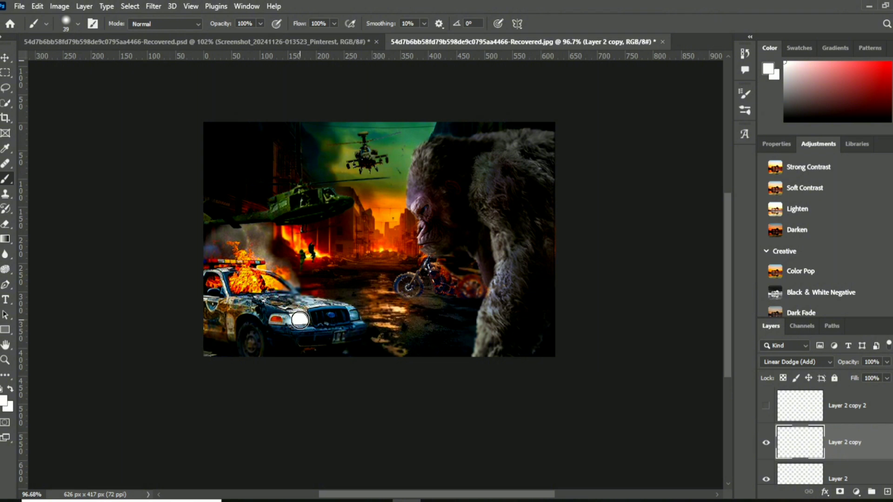
{"action": "left_click", "coordinate": [301, 320]}
{"action": "left_click", "coordinate": [301, 321]}
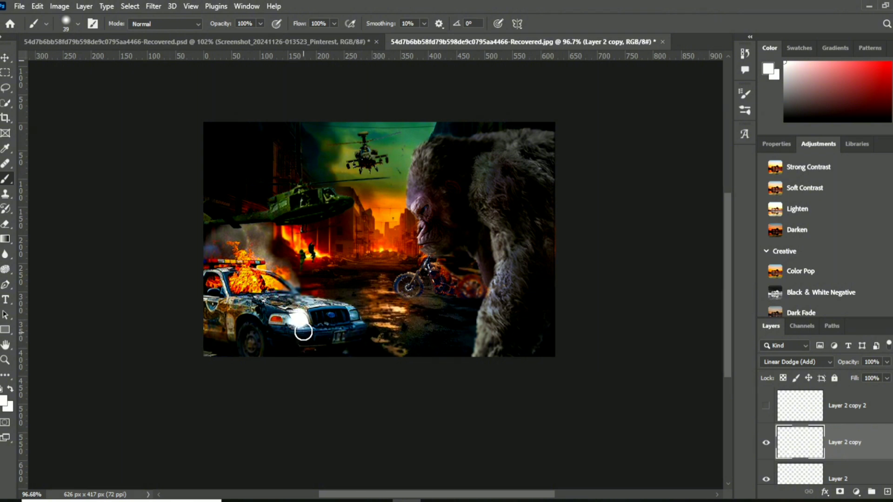
- Paint a white glow over the car's far headlight on the same layer with a 31 px Soft Round brush
{"action": "scroll", "coordinate": [301, 318], "scroll_direction": "down", "scroll_amount": 1}
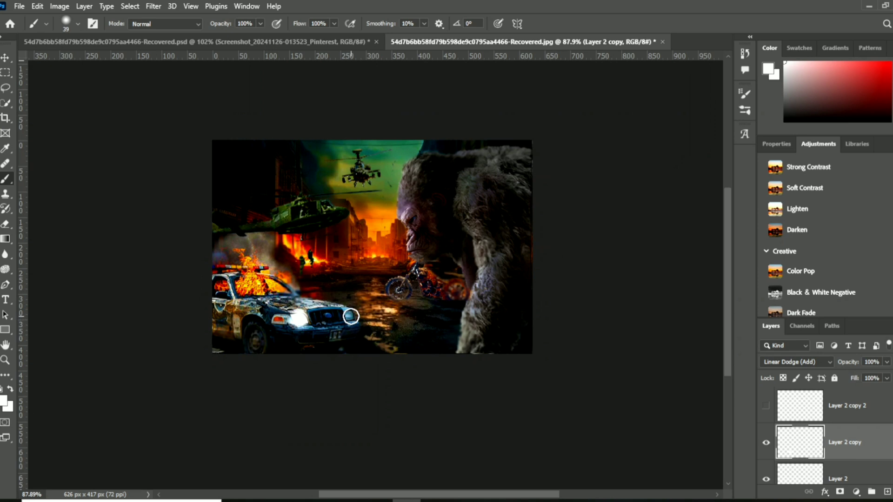
{"action": "scroll", "coordinate": [346, 321], "scroll_direction": "up", "scroll_amount": 4}
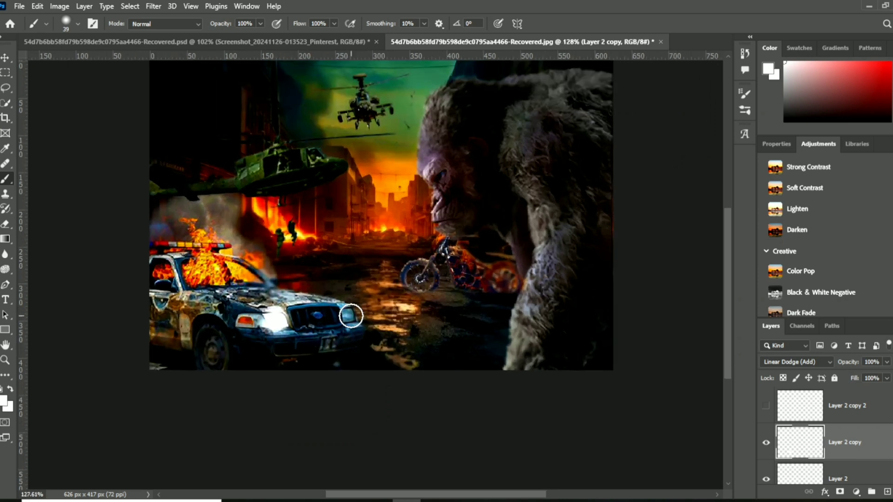
{"action": "left_click", "coordinate": [65, 24]}
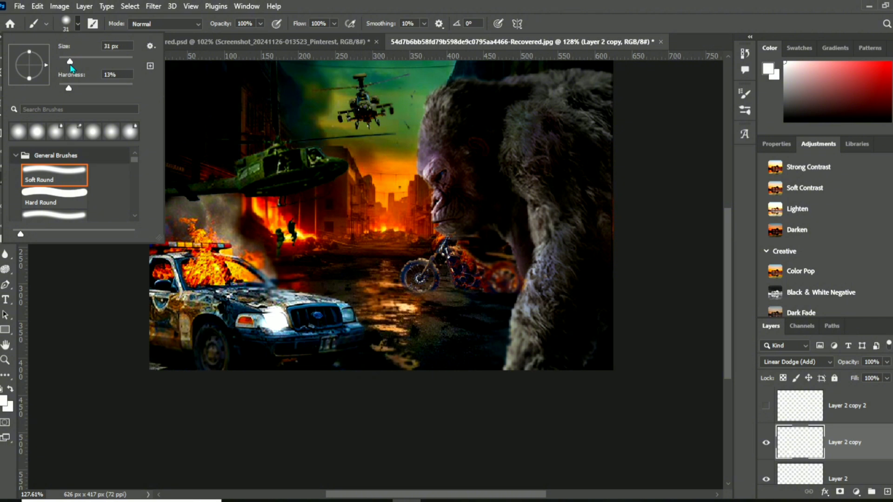
{"action": "left_click", "coordinate": [65, 24]}
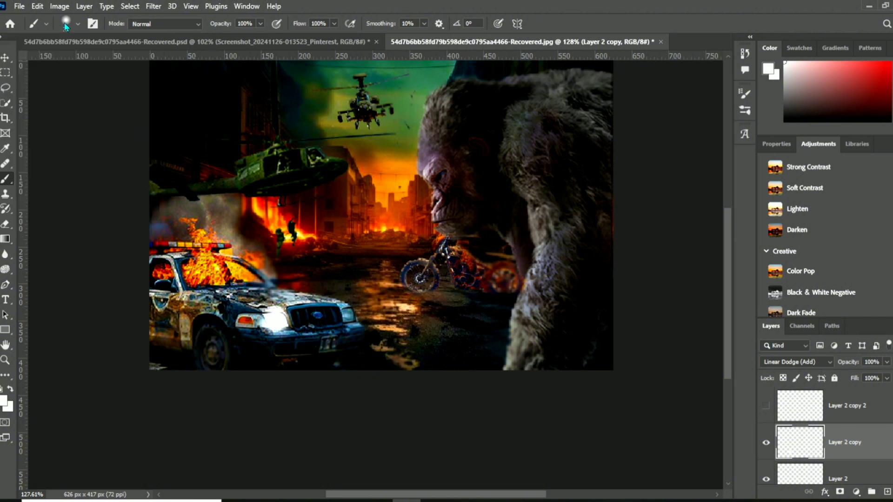
{"action": "left_click", "coordinate": [348, 316]}
{"action": "scroll", "coordinate": [369, 379], "scroll_direction": "down", "scroll_amount": 2}
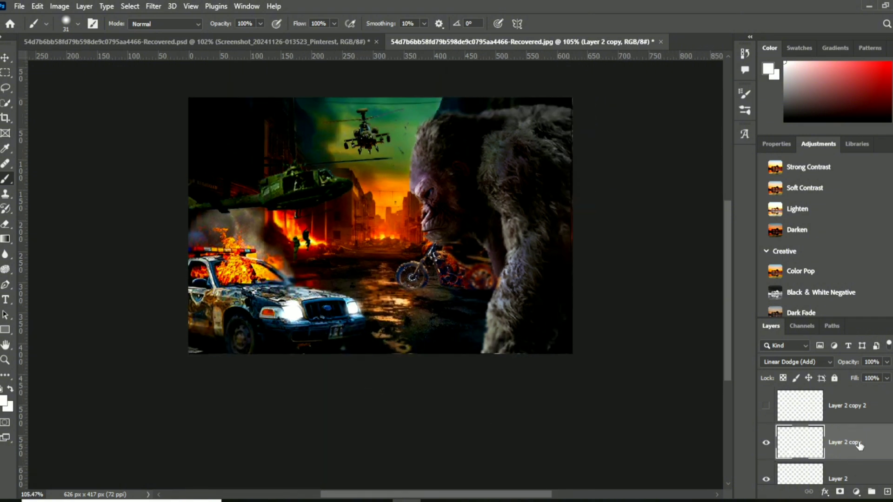
- Show the topmost layer copy and paint a wider white glow over both headlights with a 58 px Soft Round brush of lowered hardness
{"action": "left_click", "coordinate": [767, 408]}
{"action": "left_click", "coordinate": [852, 409]}
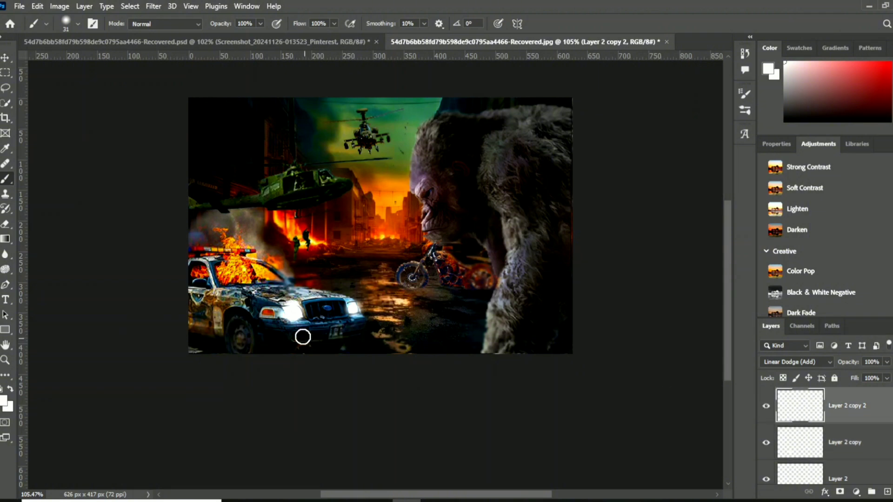
{"action": "left_click_drag", "start_coordinate": [295, 314], "coordinate": [283, 307]}
{"action": "left_click", "coordinate": [65, 23]}
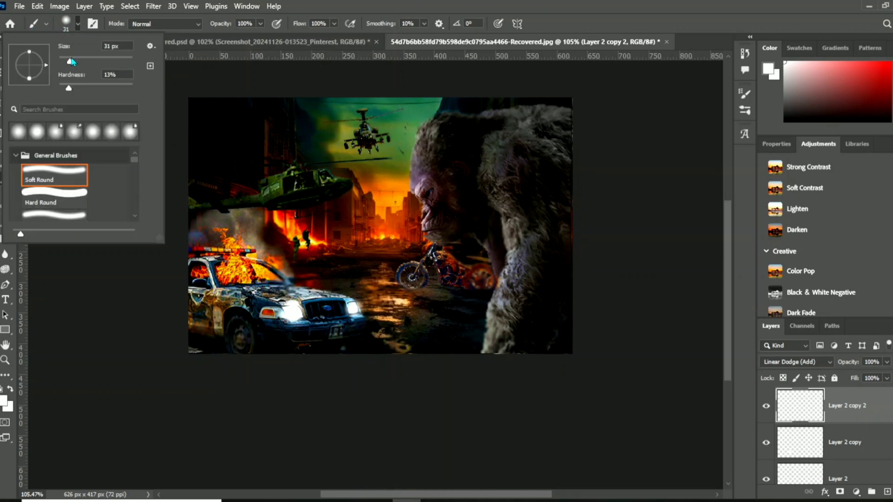
{"action": "mouse_move", "coordinate": [70, 62]}
{"action": "left_mouse_down"}
{"action": "mouse_move", "coordinate": [86, 63]}
{"action": "mouse_move", "coordinate": [67, 91]}
{"action": "left_mouse_up"}
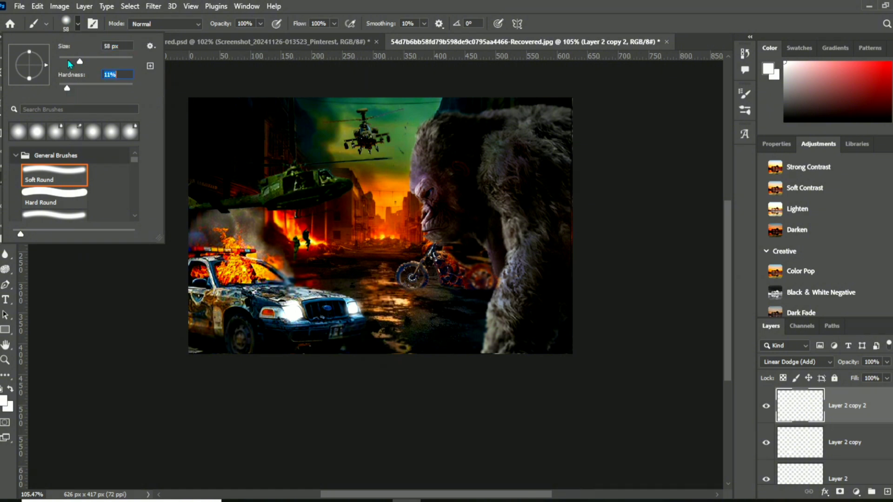
{"action": "left_click", "coordinate": [66, 27]}
{"action": "left_click", "coordinate": [66, 24]}
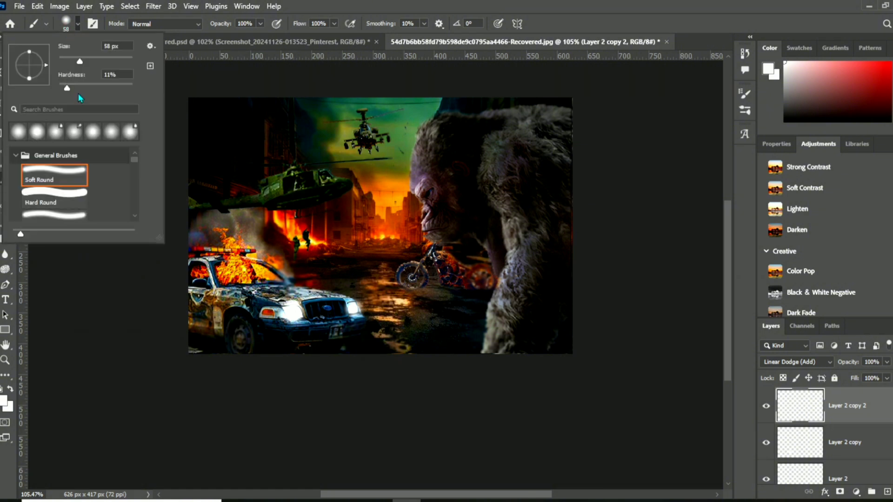
{"action": "left_click_drag", "start_coordinate": [71, 92], "coordinate": [63, 90]}
{"action": "left_click", "coordinate": [68, 26]}
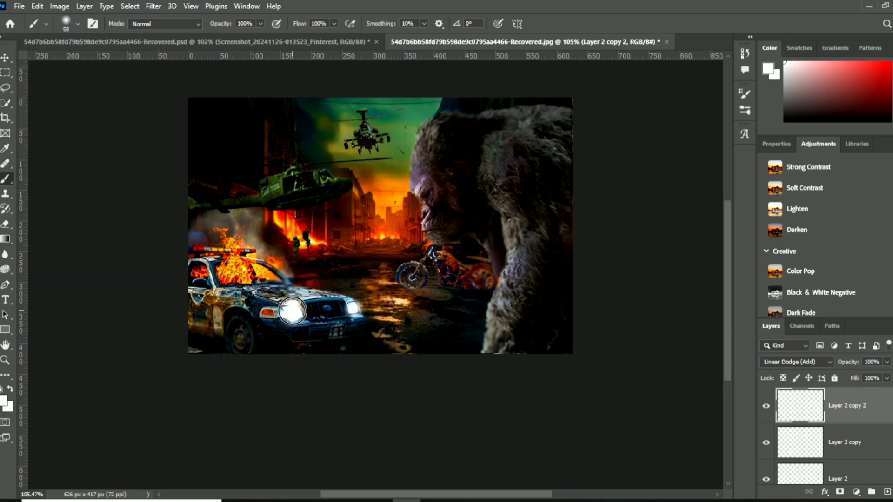
{"action": "left_click", "coordinate": [292, 311]}
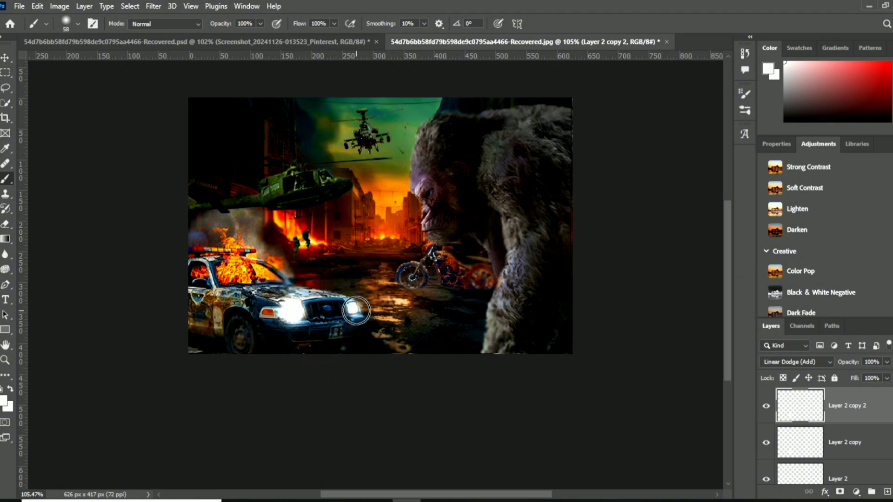
{"action": "left_click", "coordinate": [357, 311]}
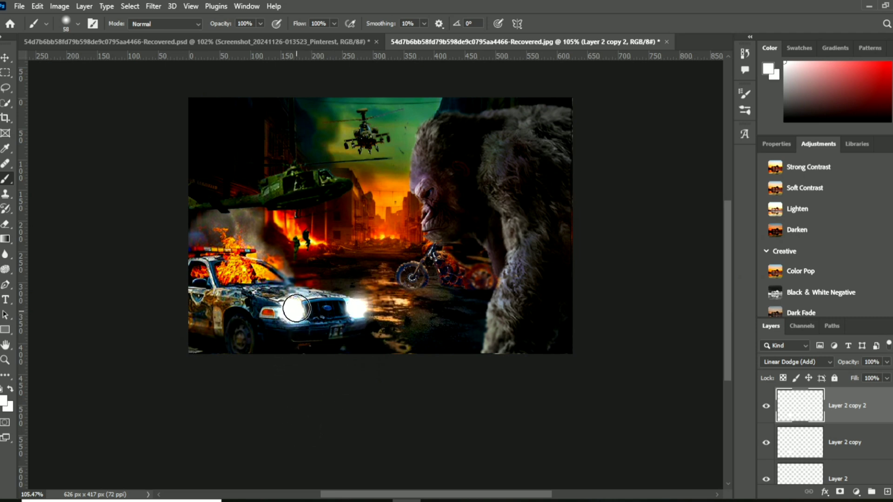
{"action": "left_click", "coordinate": [294, 316]}
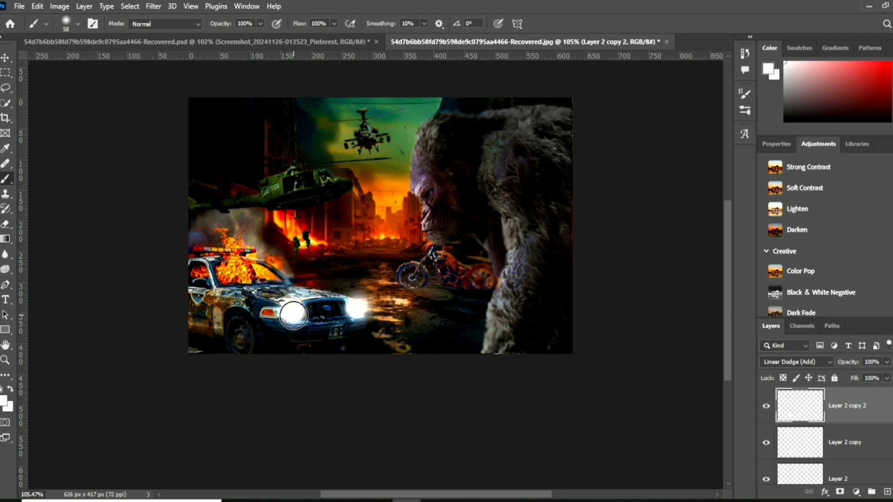
{"action": "left_click", "coordinate": [294, 317]}
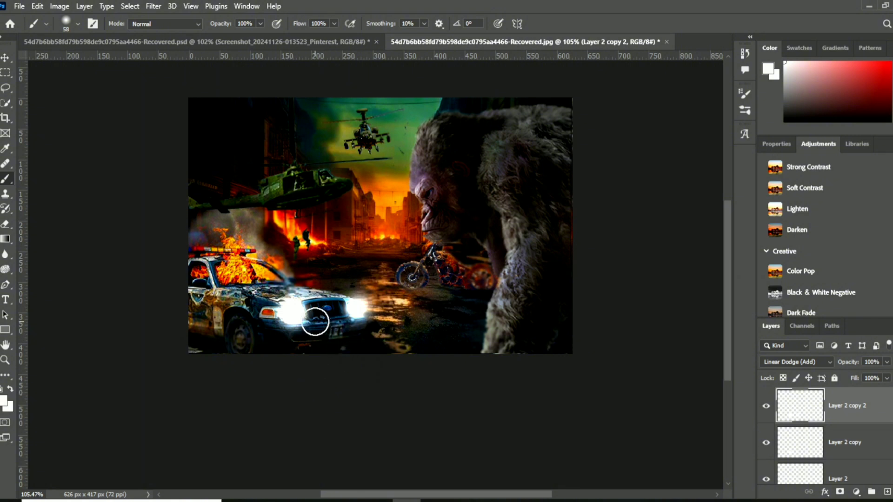
- Merge all visible layers of the poster into a single layer
{"action": "scroll", "coordinate": [323, 403], "scroll_direction": "down", "scroll_amount": 4}
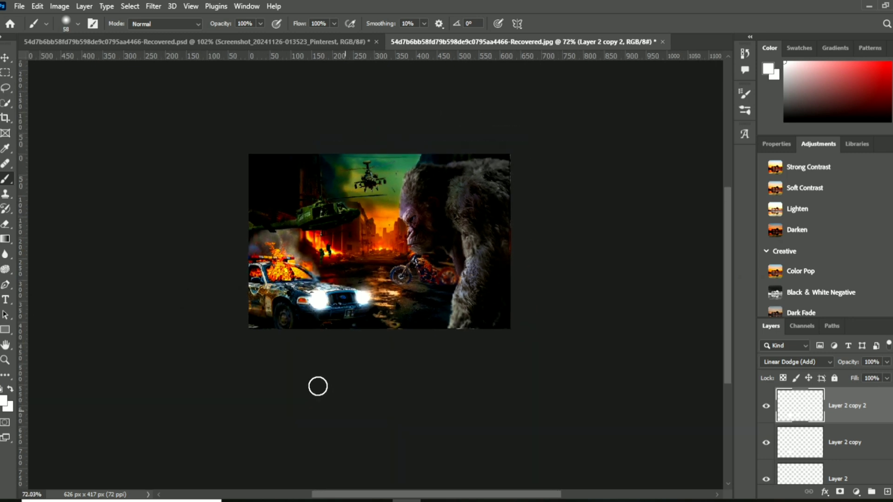
{"action": "scroll", "coordinate": [317, 387], "scroll_direction": "up", "scroll_amount": 4}
{"action": "scroll", "coordinate": [317, 387], "scroll_direction": "down", "scroll_amount": 2}
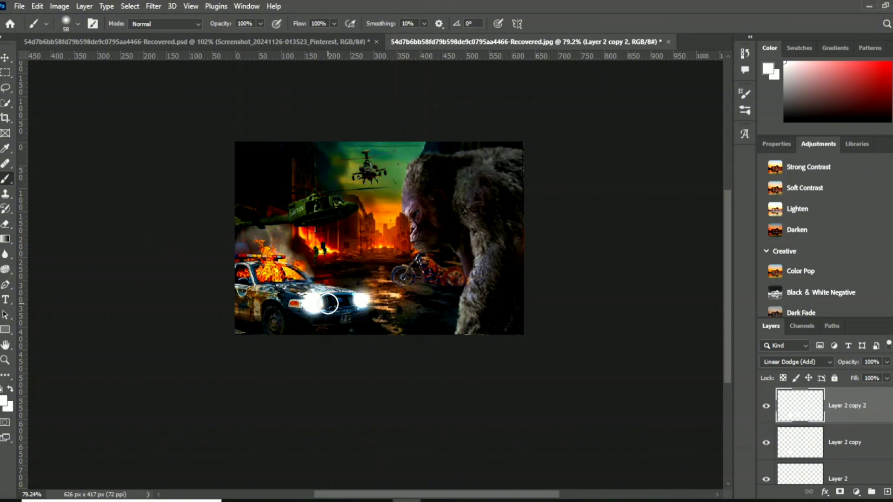
{"action": "scroll", "coordinate": [297, 305], "scroll_direction": "up", "scroll_amount": 1}
{"action": "scroll", "coordinate": [294, 304], "scroll_direction": "up", "scroll_amount": 1}
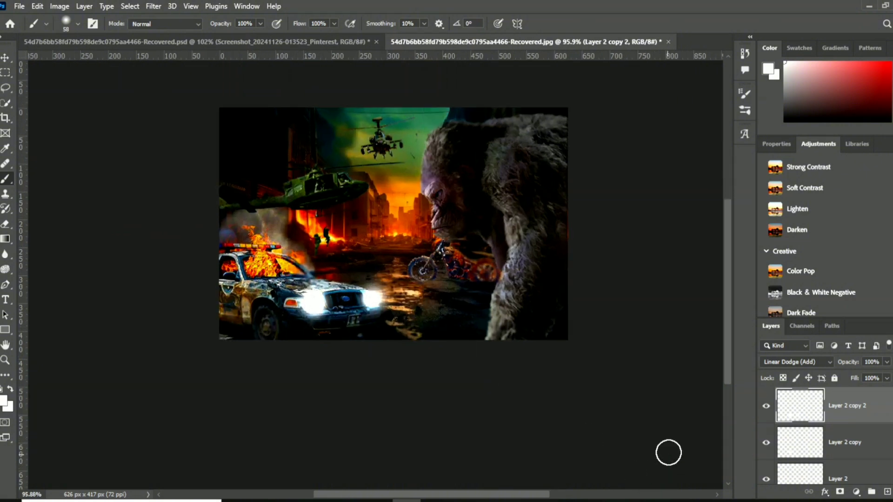
{"action": "right_click", "coordinate": [877, 407]}
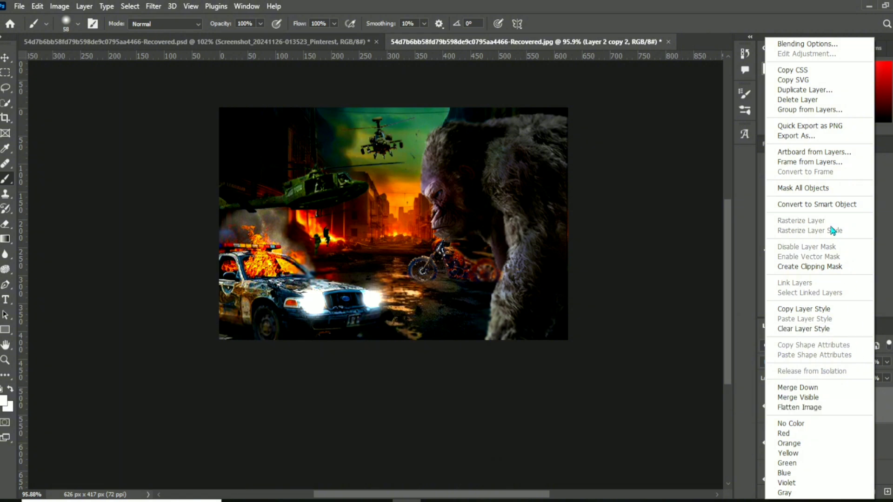
{"action": "right_click", "coordinate": [886, 413]}
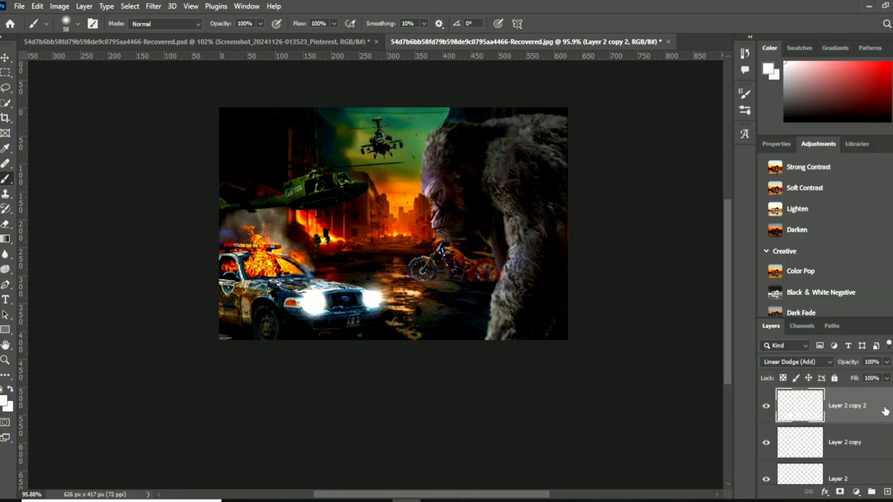
{"action": "right_click", "coordinate": [885, 413]}
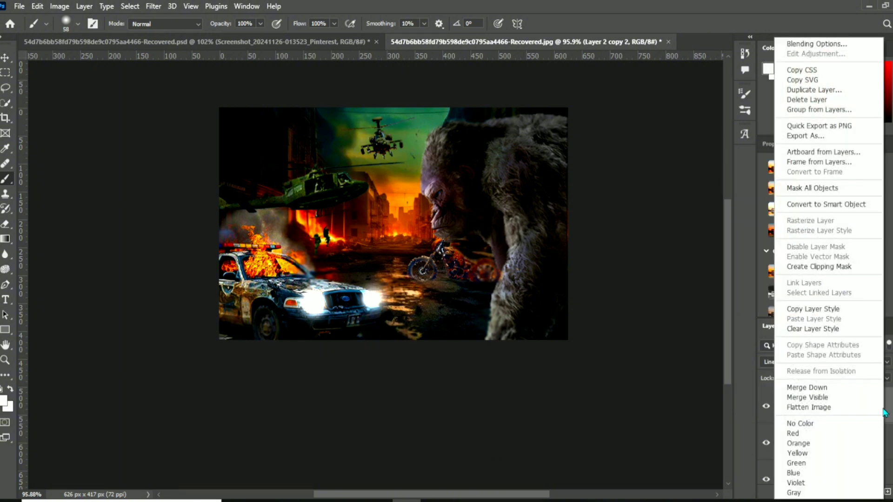
{"action": "left_click", "coordinate": [815, 398]}
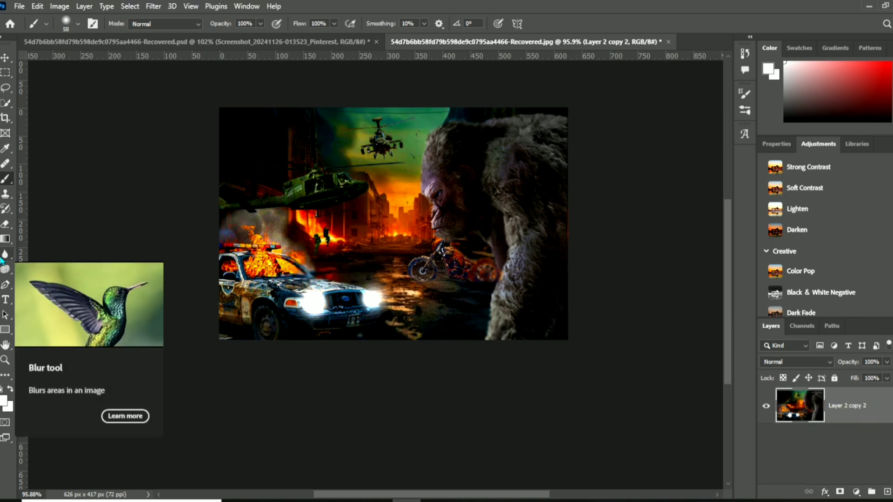
- Activate the Blur tool and set its brush size to 53 px
{"action": "left_click", "coordinate": [3, 257]}
{"action": "left_click", "coordinate": [36, 254]}
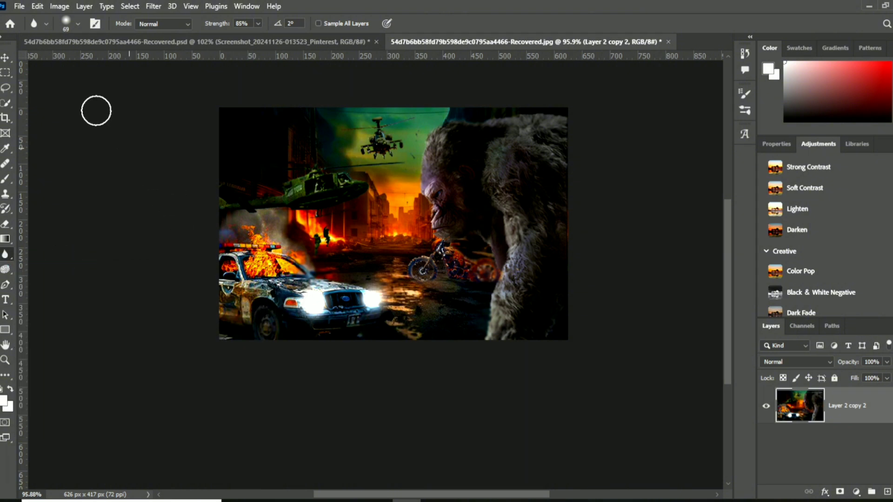
{"action": "left_click", "coordinate": [77, 23]}
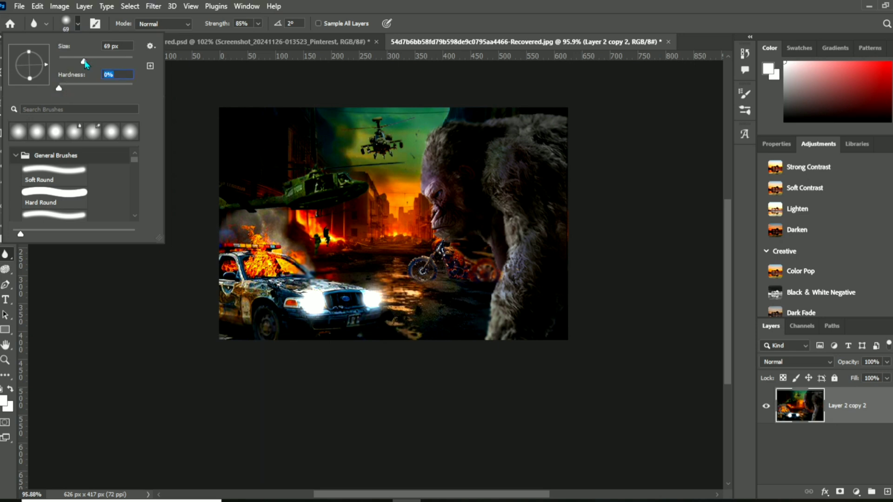
{"action": "left_click_drag", "start_coordinate": [84, 61], "coordinate": [78, 67]}
{"action": "left_click", "coordinate": [66, 21]}
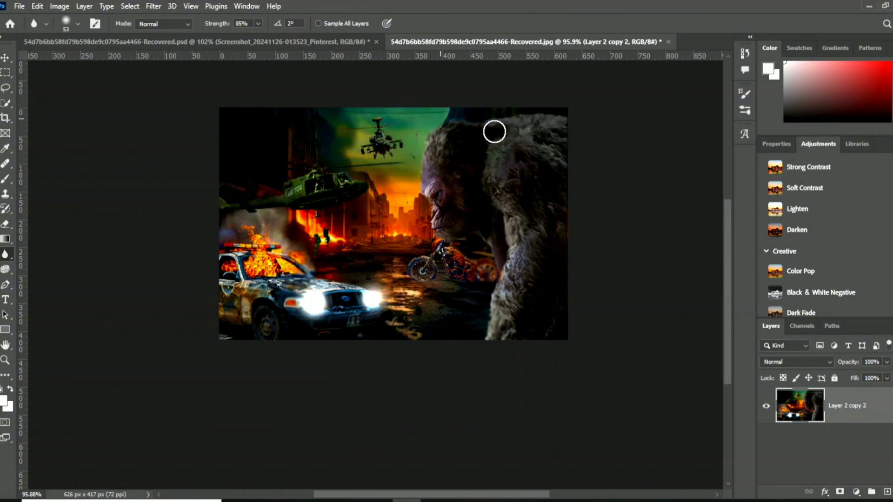
- Blur the motorcycle beside the gorilla with the 53 px Blur tool at 85% strength
{"action": "mouse_move", "coordinate": [458, 266]}
{"action": "left_mouse_down"}
{"action": "mouse_move", "coordinate": [397, 271]}
{"action": "mouse_move", "coordinate": [445, 264]}
{"action": "mouse_move", "coordinate": [438, 247]}
{"action": "mouse_move", "coordinate": [447, 256]}
{"action": "left_mouse_up"}
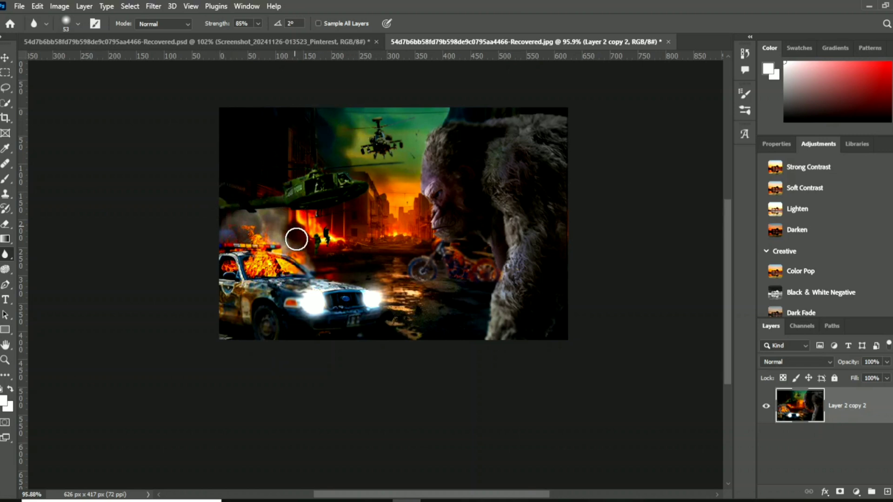
{"action": "scroll", "coordinate": [295, 237], "scroll_direction": "up", "scroll_amount": 3}
{"action": "scroll", "coordinate": [505, 338], "scroll_direction": "down", "scroll_amount": 2}
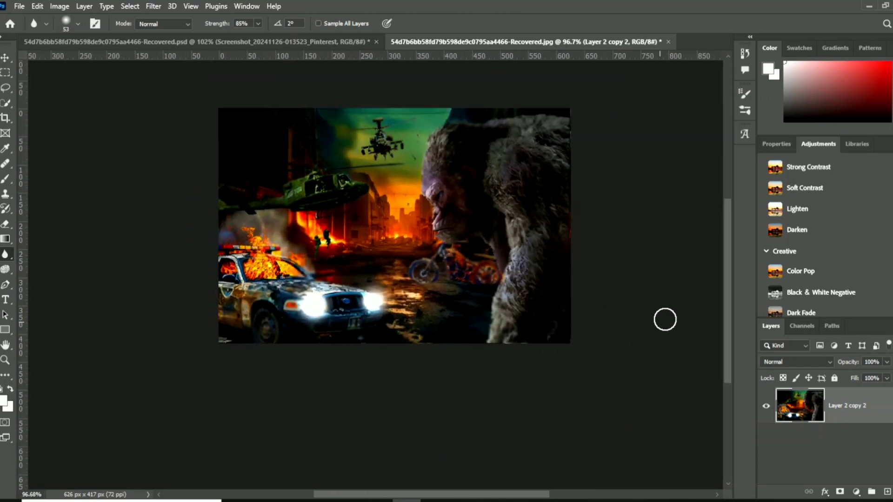
{"action": "left_click_drag", "start_coordinate": [728, 275], "coordinate": [727, 258]}
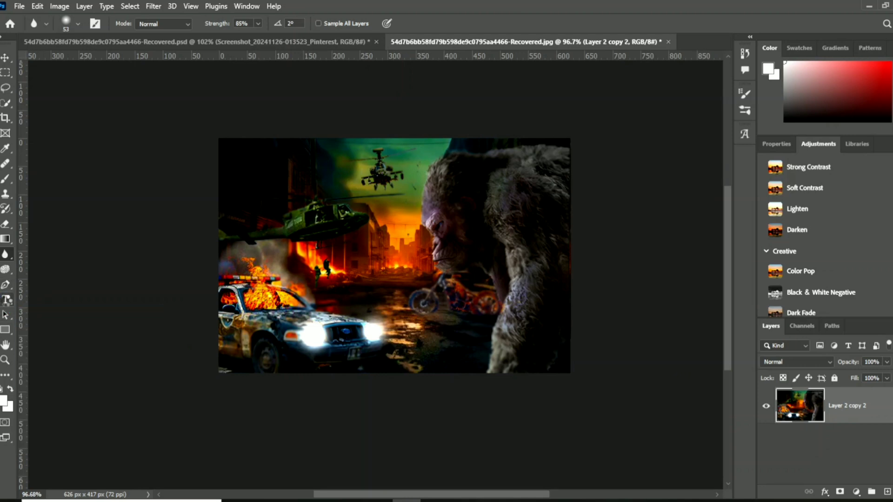
- Add a horizontal text layer reading THE RESCUE in yellow 45 pt Trajan Color over the road beside the car
{"action": "left_click", "coordinate": [6, 300]}
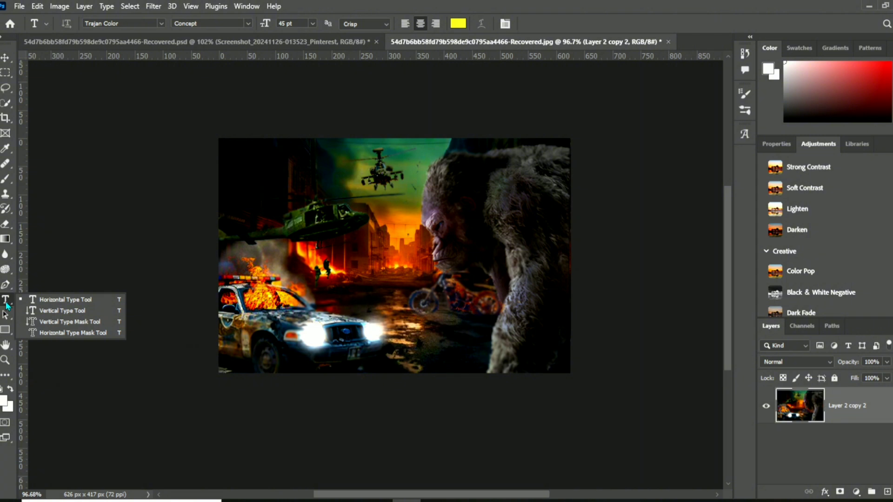
{"action": "left_click", "coordinate": [51, 300]}
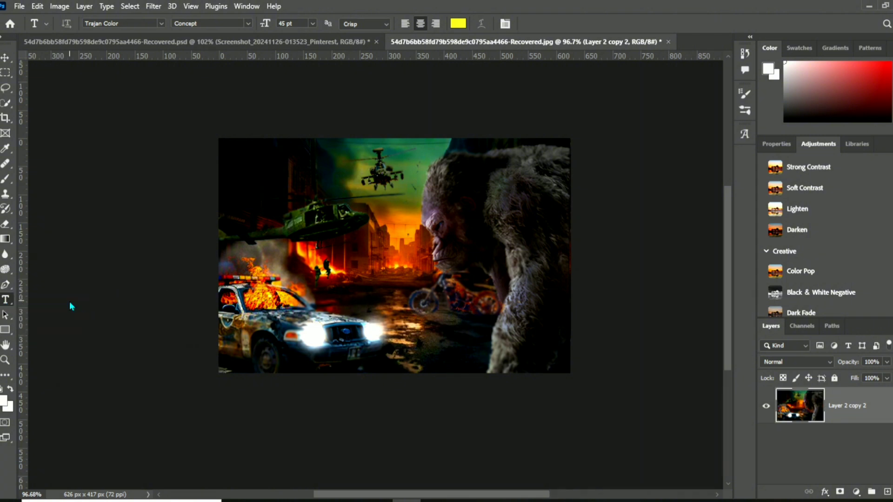
{"action": "left_click", "coordinate": [410, 321]}
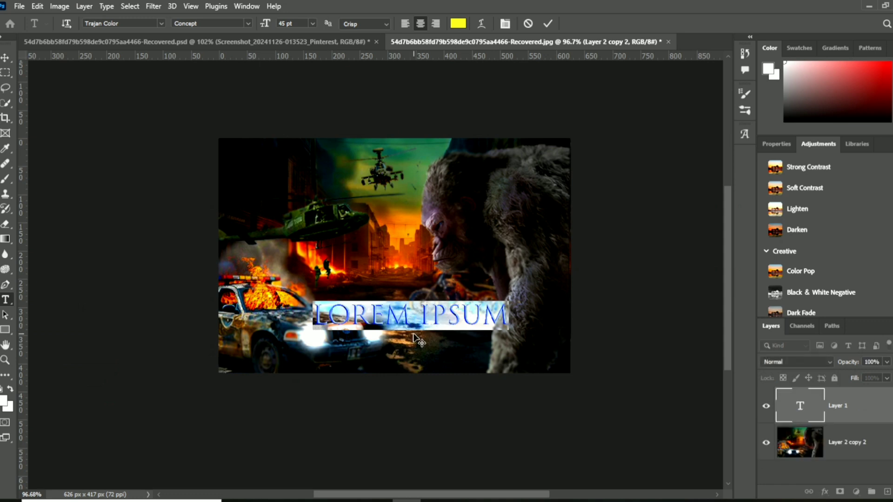
{"action": "key", "text": "BackSpace"}
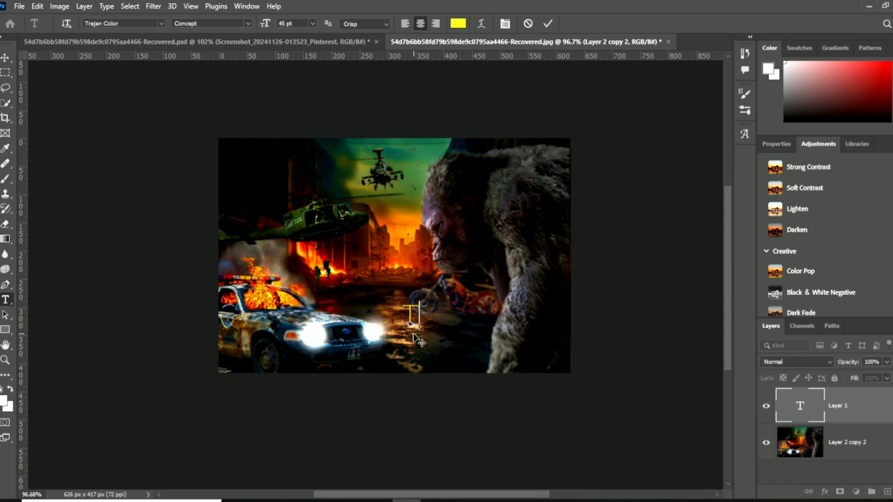
{"action": "type", "text": "THE"}
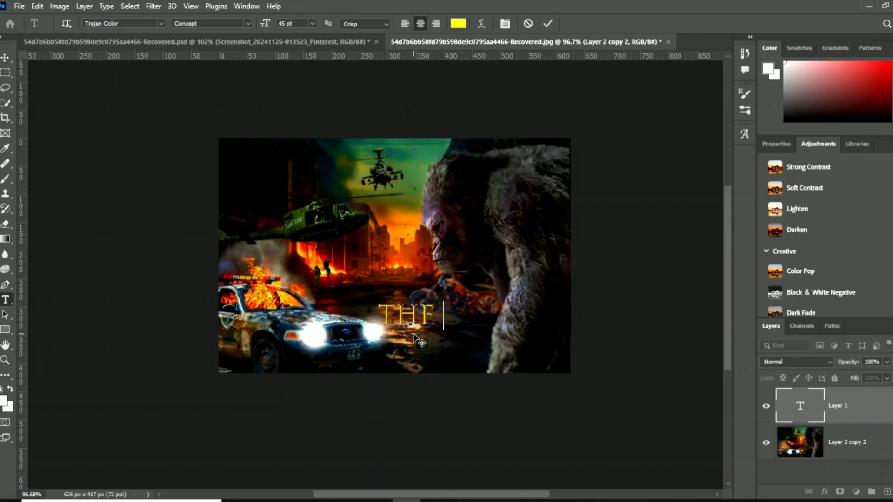
{"action": "type", "text": "RESC"}
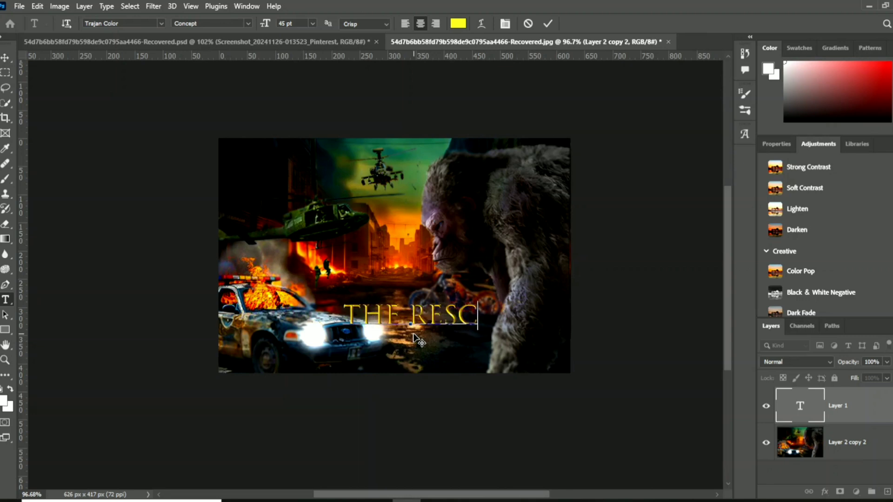
{"action": "type", "text": "UE"}
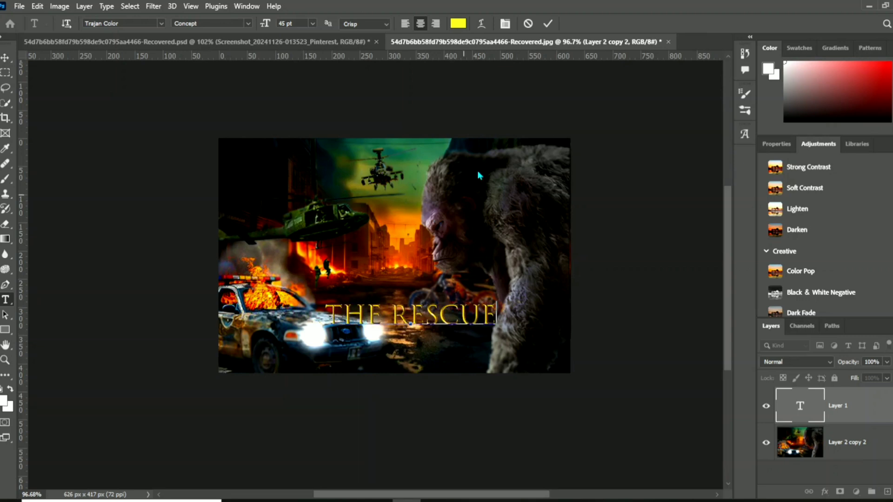
{"action": "left_click", "coordinate": [548, 24]}
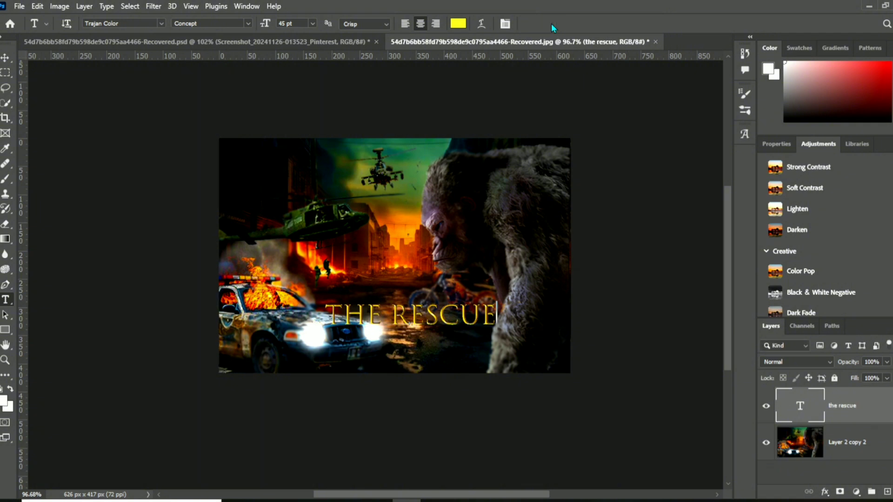
- Scale THE RESCUE title down to about 70% and place it between the car's headlights and the gorilla's arm
{"action": "left_click", "coordinate": [5, 57]}
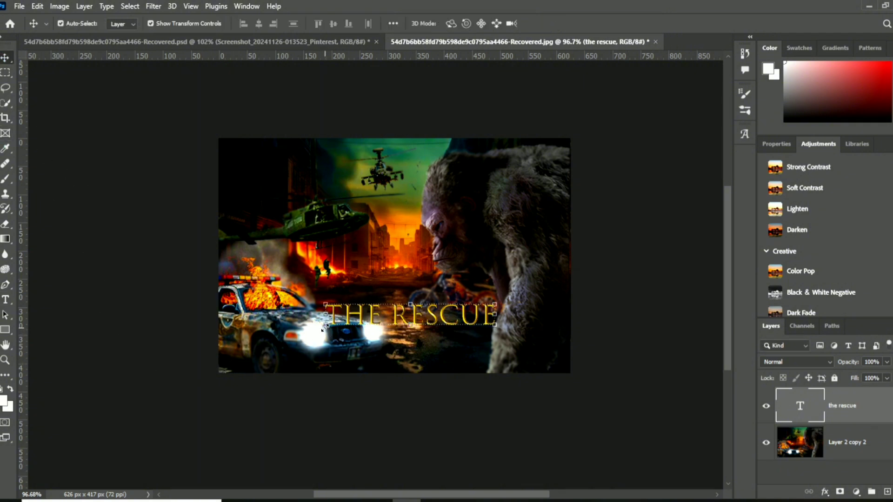
{"action": "left_click_drag", "start_coordinate": [322, 329], "coordinate": [372, 322]}
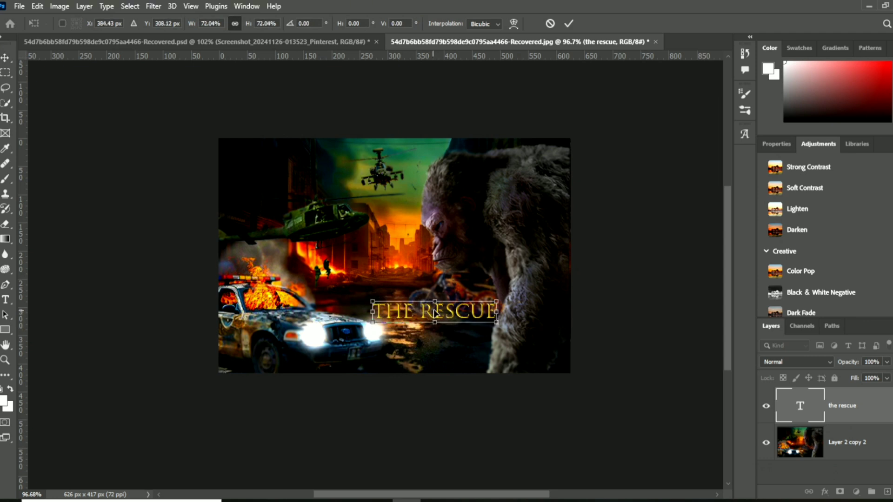
{"action": "left_click_drag", "start_coordinate": [433, 310], "coordinate": [430, 304]}
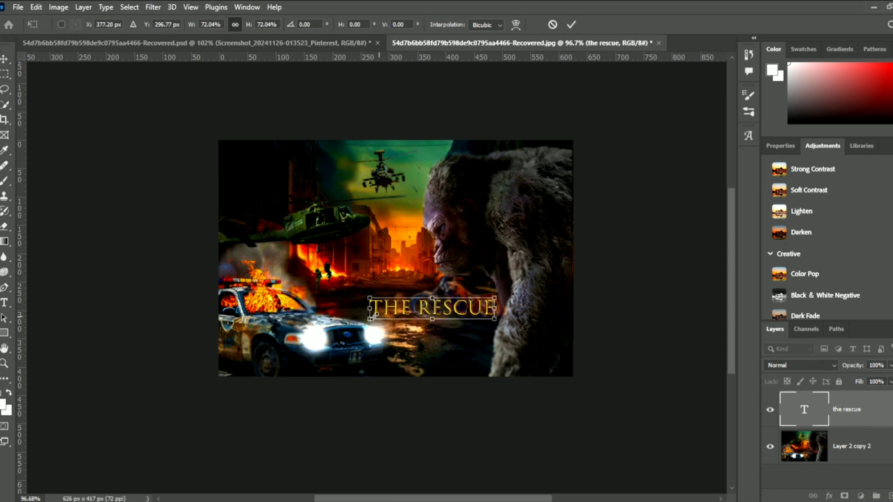
{"action": "left_click_drag", "start_coordinate": [375, 316], "coordinate": [392, 313]}
{"action": "left_click_drag", "start_coordinate": [441, 299], "coordinate": [522, 275]}
{"action": "left_click_drag", "start_coordinate": [483, 309], "coordinate": [459, 313]}
{"action": "left_click", "coordinate": [571, 26]}
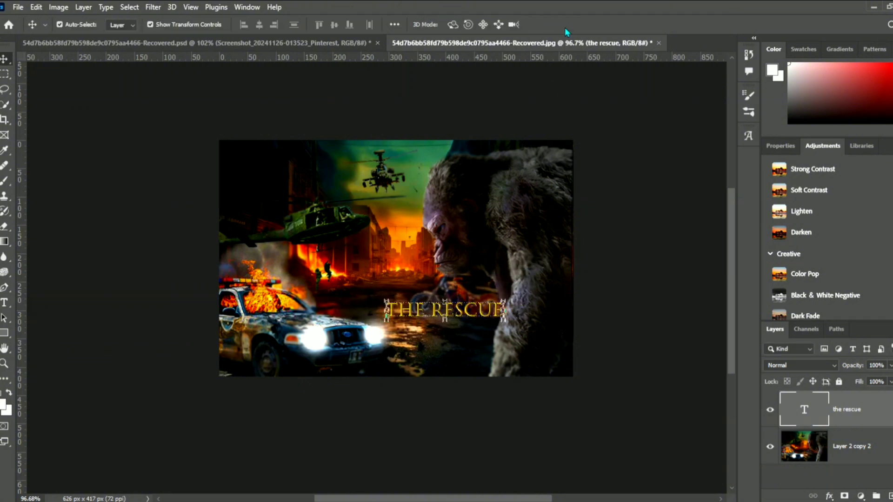
- Enlarge THE RESCUE title to about 108% and reposition it across the motorcycle
{"action": "left_click", "coordinate": [588, 280]}
{"action": "scroll", "coordinate": [564, 272], "scroll_direction": "up", "scroll_amount": 1}
{"action": "left_click", "coordinate": [827, 409]}
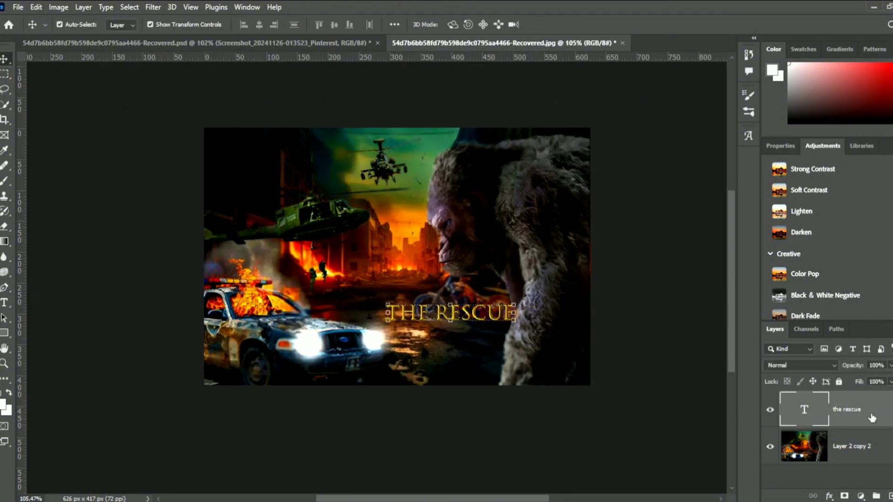
{"action": "key", "text": "ctrl+t"}
{"action": "left_click_drag", "start_coordinate": [480, 316], "coordinate": [469, 313]}
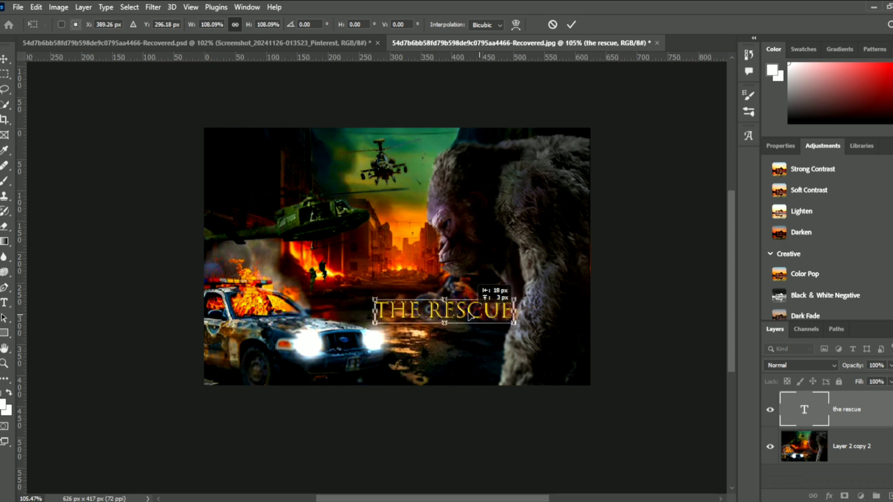
{"action": "left_click", "coordinate": [572, 26]}
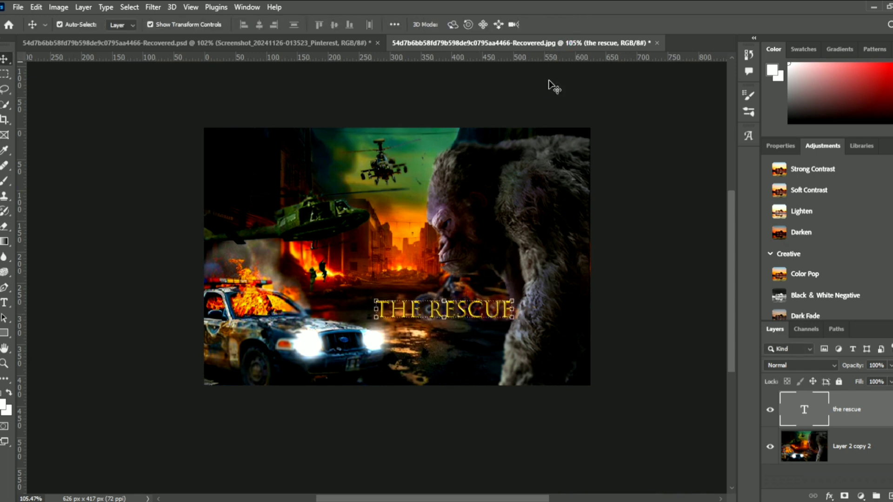
{"action": "left_click", "coordinate": [621, 208]}
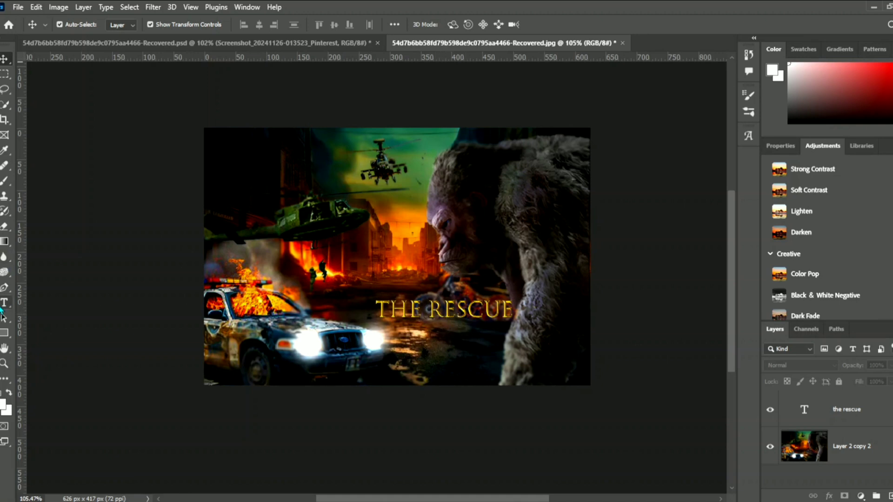
- Preview other fonts on THE RESCUE title and choose Trajan Color
{"action": "left_click", "coordinate": [3, 306]}
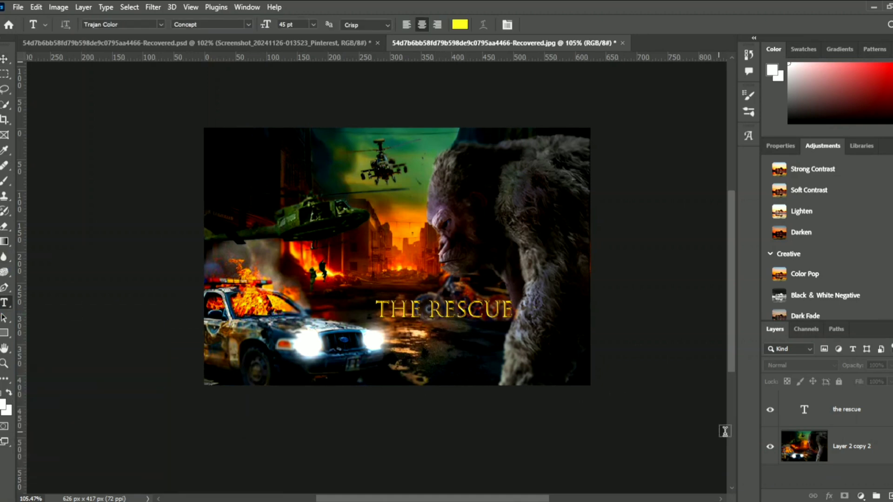
{"action": "left_click", "coordinate": [824, 409]}
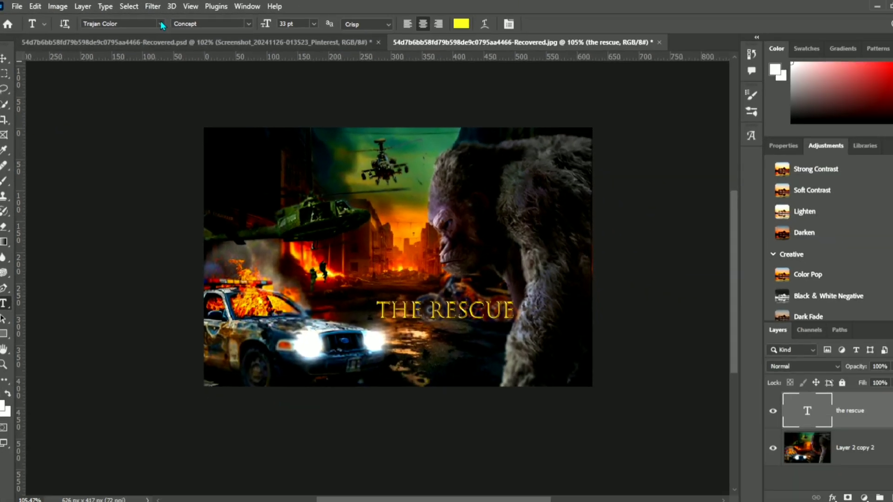
{"action": "left_click", "coordinate": [172, 26]}
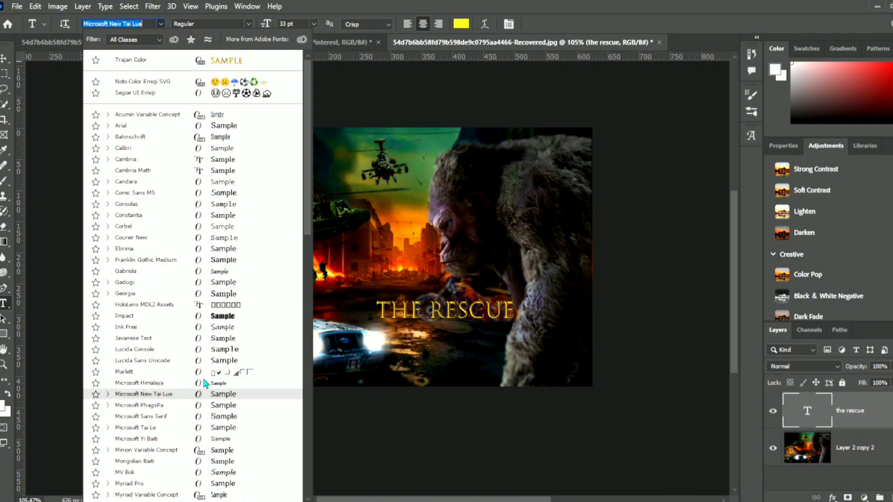
{"action": "scroll", "coordinate": [204, 386], "scroll_direction": "down", "scroll_amount": 4}
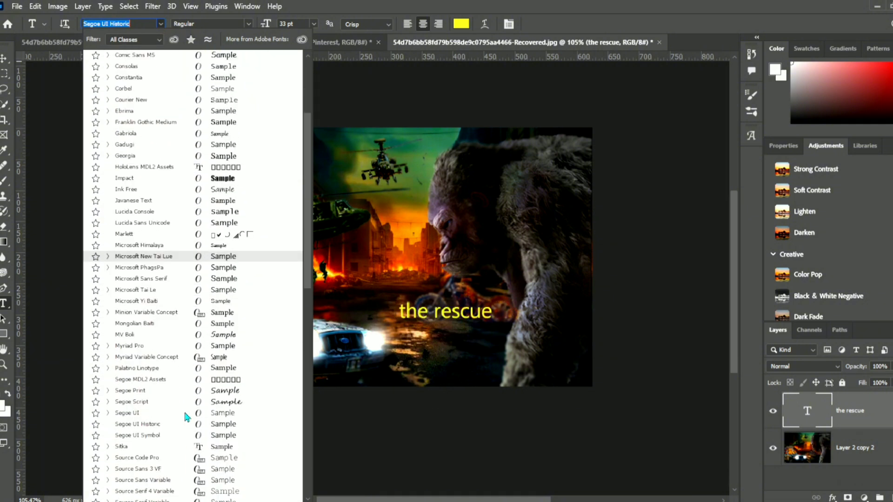
{"action": "scroll", "coordinate": [186, 416], "scroll_direction": "down", "scroll_amount": 1}
{"action": "scroll", "coordinate": [186, 413], "scroll_direction": "up", "scroll_amount": 2}
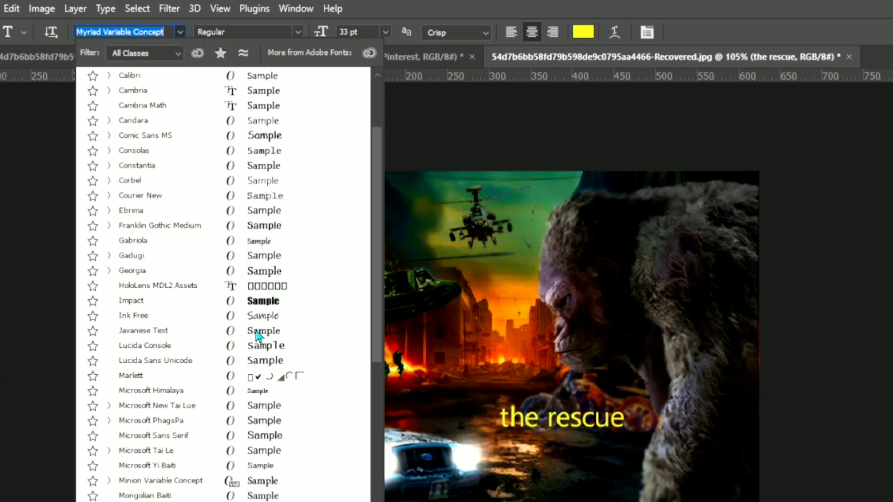
{"action": "scroll", "coordinate": [225, 91], "scroll_direction": "up", "scroll_amount": 2}
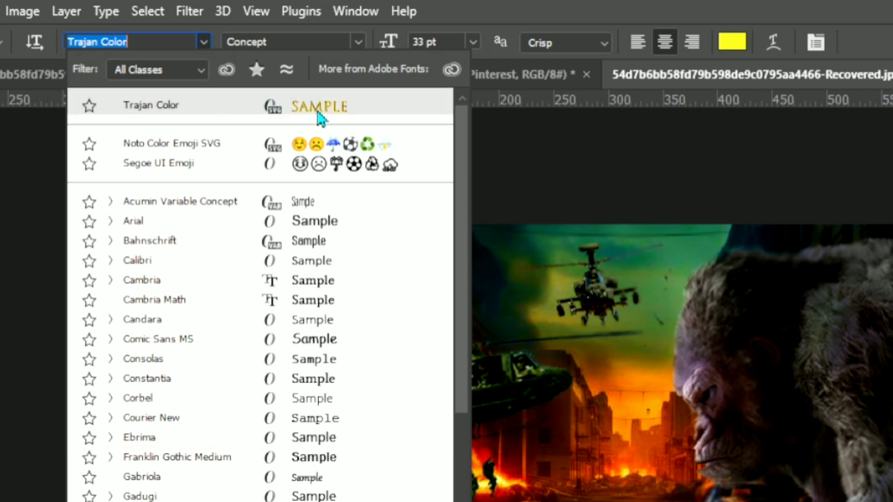
{"action": "scroll", "coordinate": [261, 293], "scroll_direction": "down", "scroll_amount": 15}
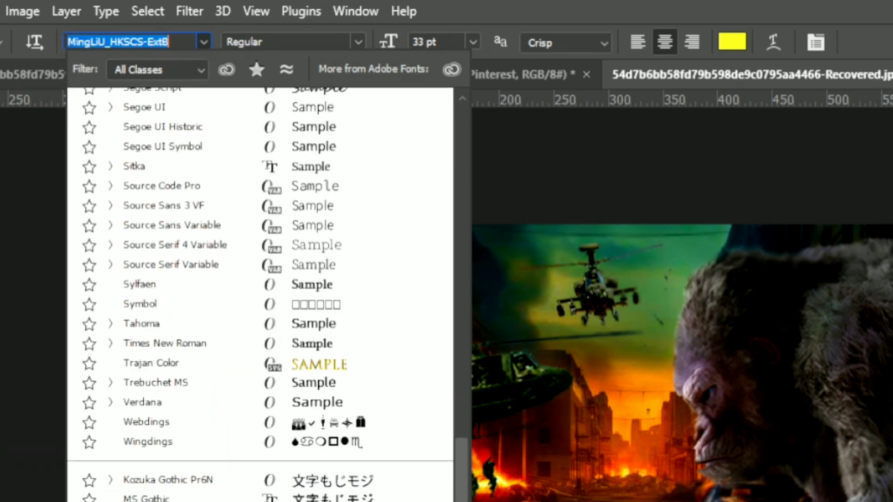
{"action": "scroll", "coordinate": [333, 375], "scroll_direction": "up", "scroll_amount": 2}
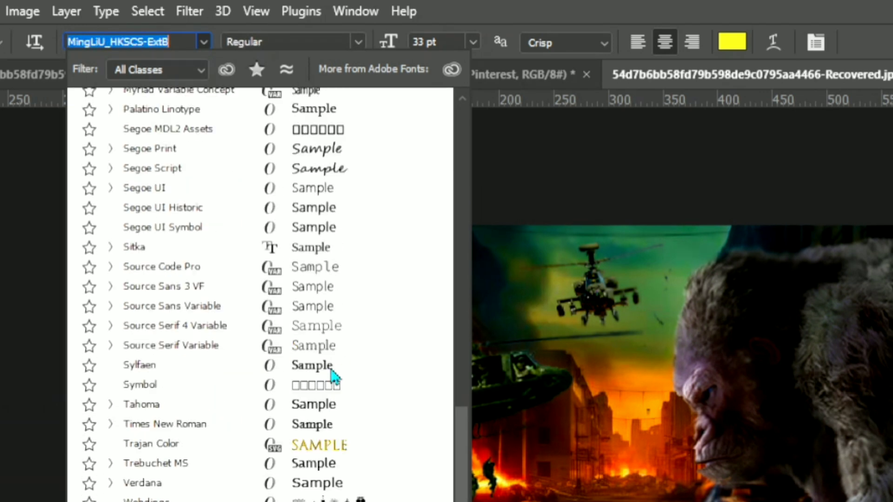
{"action": "left_click", "coordinate": [319, 448]}
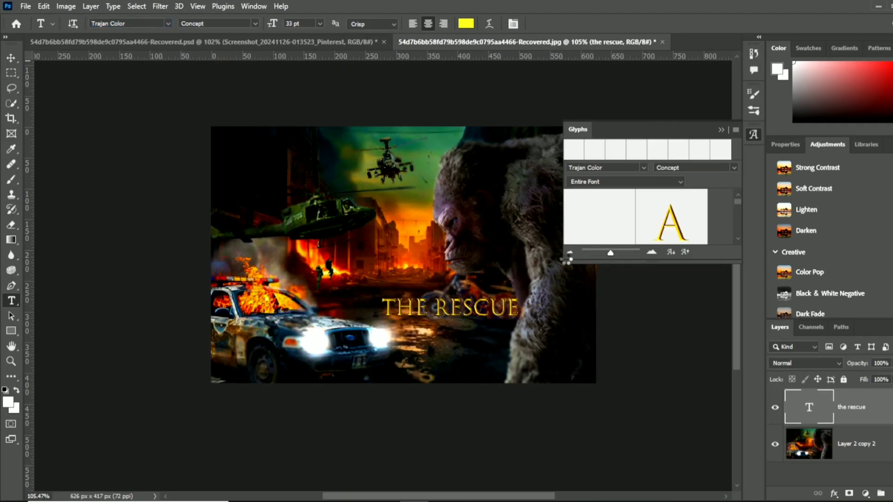
- Shift THE RESCUE title slightly to the left, away from the gorilla's arm
{"action": "left_click", "coordinate": [722, 131]}
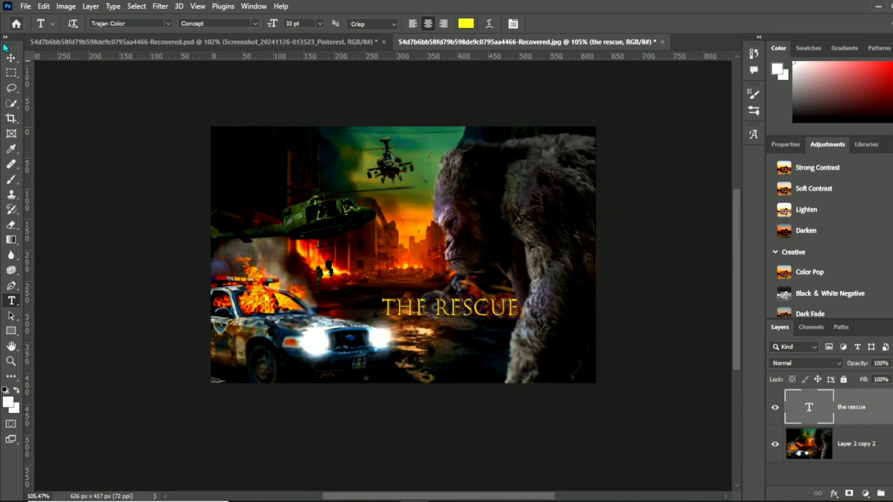
{"action": "left_click", "coordinate": [10, 57]}
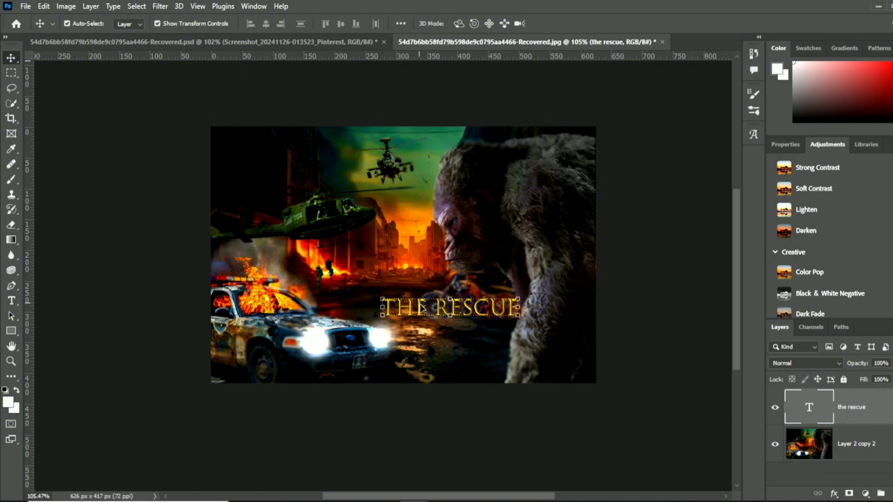
{"action": "left_click_drag", "start_coordinate": [423, 309], "coordinate": [419, 309]}
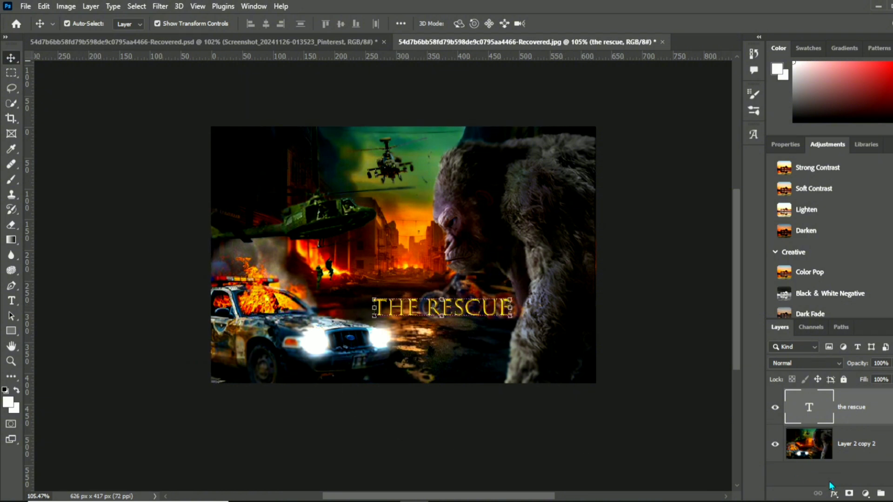
- Blur the merged image layer behind THE RESCUE title, from the gorilla's arm to the car, with the 53 px Blur tool
{"action": "left_click", "coordinate": [812, 459]}
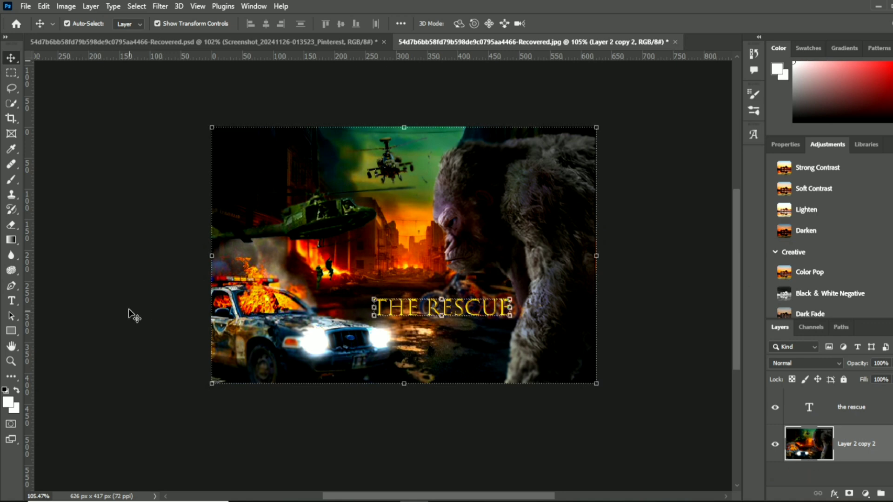
{"action": "left_click", "coordinate": [13, 258]}
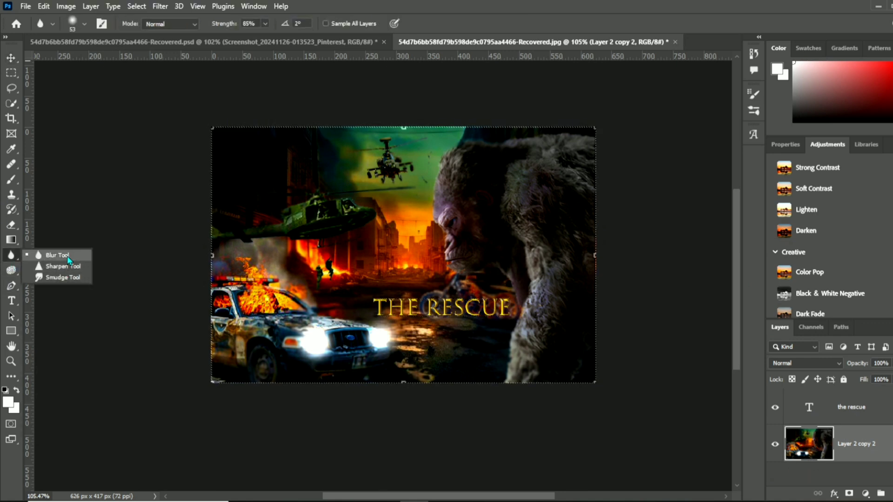
{"action": "left_click", "coordinate": [51, 256]}
{"action": "mouse_move", "coordinate": [505, 303]}
{"action": "left_mouse_down"}
{"action": "mouse_move", "coordinate": [398, 316]}
{"action": "mouse_move", "coordinate": [394, 303]}
{"action": "mouse_move", "coordinate": [374, 311]}
{"action": "mouse_move", "coordinate": [368, 303]}
{"action": "mouse_move", "coordinate": [402, 303]}
{"action": "mouse_move", "coordinate": [431, 315]}
{"action": "mouse_move", "coordinate": [448, 306]}
{"action": "mouse_move", "coordinate": [496, 304]}
{"action": "mouse_move", "coordinate": [496, 311]}
{"action": "mouse_move", "coordinate": [499, 300]}
{"action": "mouse_move", "coordinate": [473, 320]}
{"action": "mouse_move", "coordinate": [371, 306]}
{"action": "left_mouse_up"}
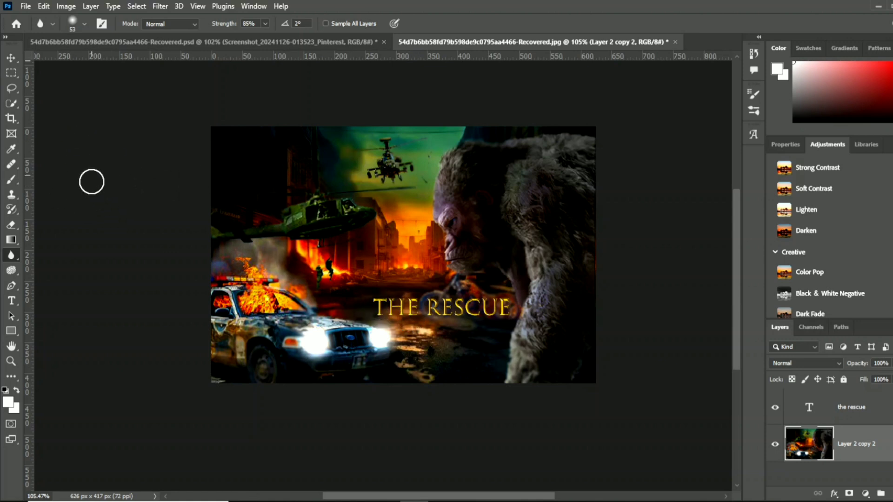
{"action": "left_click", "coordinate": [11, 59]}
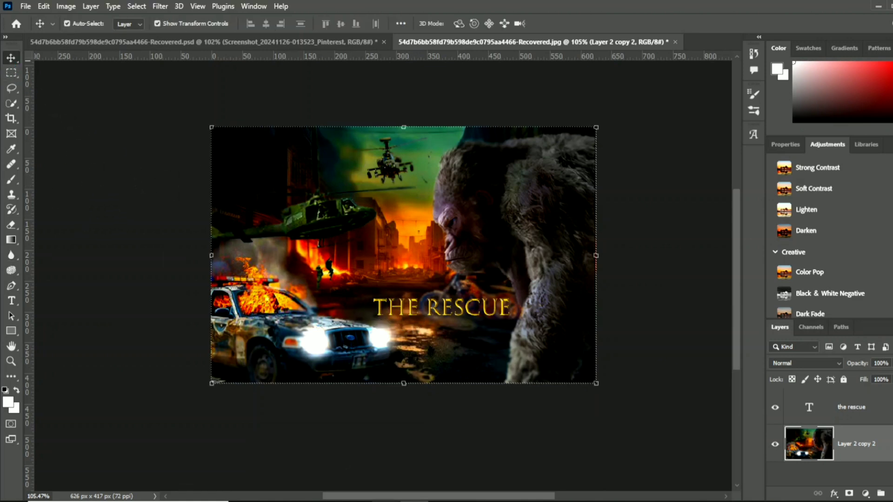
- Place the explosion image from the Intel folder into the poster document and commit it
{"action": "left_click", "coordinate": [328, 501]}
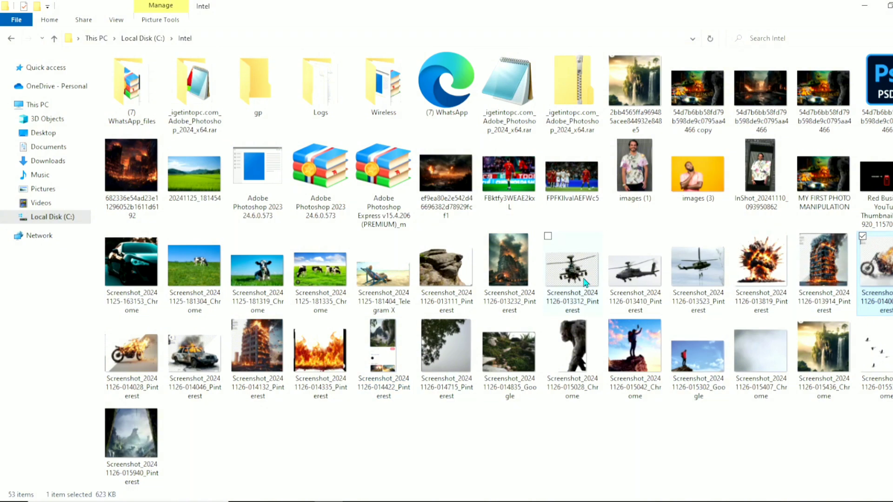
{"action": "scroll", "coordinate": [774, 297], "scroll_direction": "up", "scroll_amount": 1}
{"action": "left_click_drag", "start_coordinate": [779, 278], "coordinate": [155, 305]}
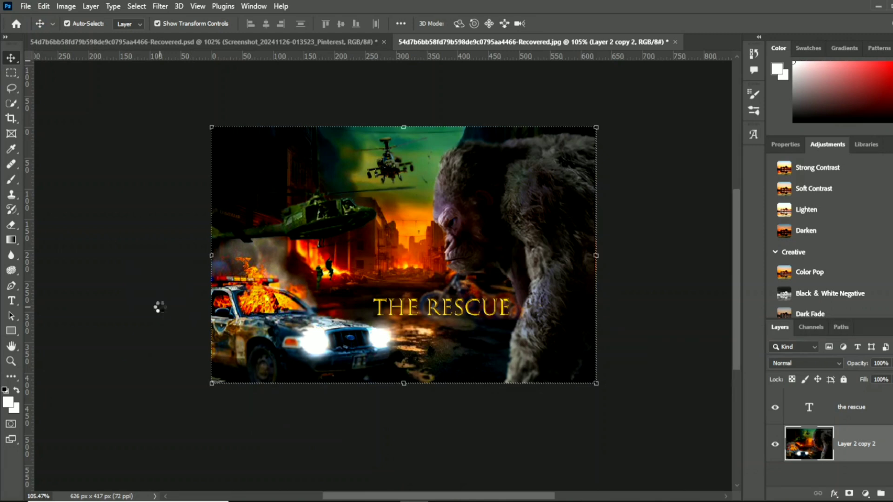
{"action": "left_click", "coordinate": [571, 26]}
- Rasterize the explosion layer and remove its white background with the Magic Eraser tool
{"action": "right_click", "coordinate": [4, 227]}
{"action": "left_click", "coordinate": [48, 228]}
{"action": "left_click", "coordinate": [52, 260]}
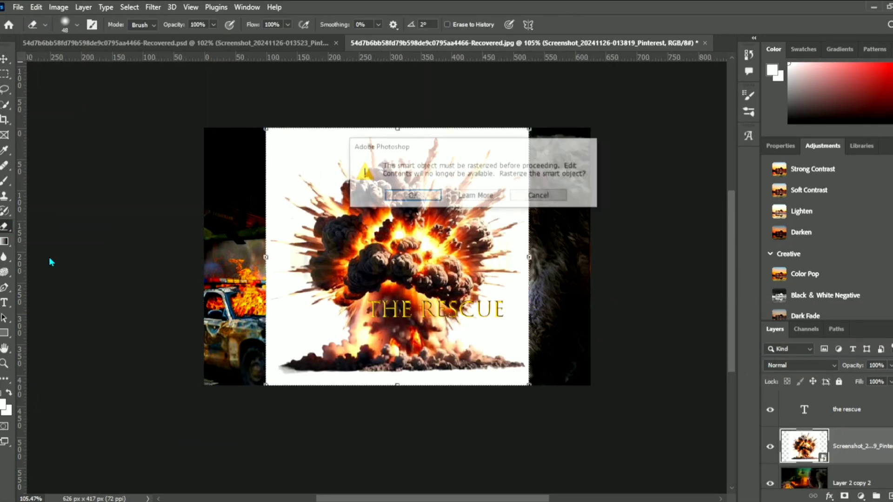
{"action": "left_click", "coordinate": [409, 194]}
{"action": "right_click", "coordinate": [5, 227]}
{"action": "left_click", "coordinate": [63, 250]}
{"action": "left_click", "coordinate": [312, 376]}
- Erase the leftover white edge beneath the explosion's base with the 48 px Eraser tool
{"action": "right_click", "coordinate": [7, 227]}
{"action": "left_click", "coordinate": [52, 227]}
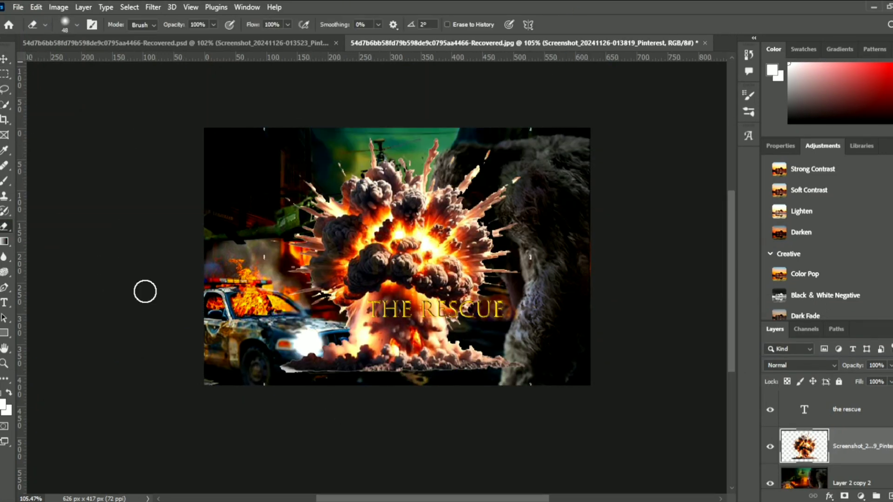
{"action": "left_click_drag", "start_coordinate": [288, 375], "coordinate": [476, 384]}
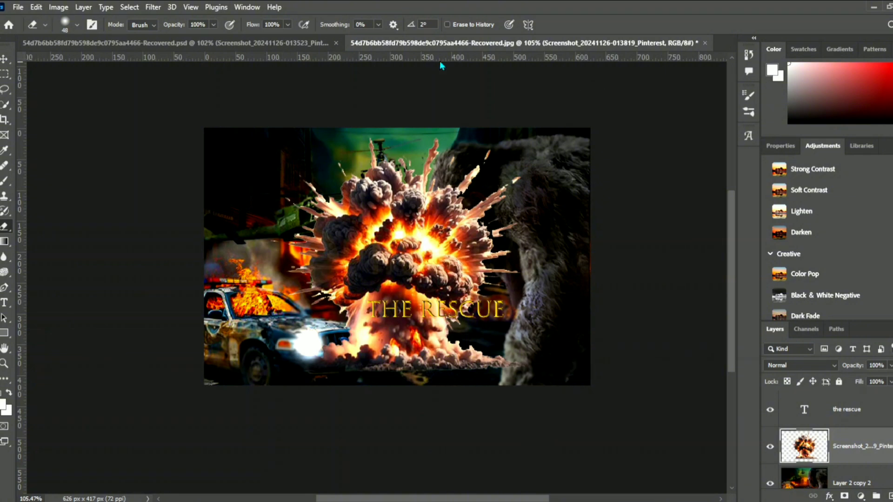
- Scale the explosion down to about 27% and position it over the street between the green helicopter and the gorilla's face
{"action": "left_click", "coordinate": [6, 60]}
{"action": "left_click_drag", "start_coordinate": [265, 373], "coordinate": [457, 253]}
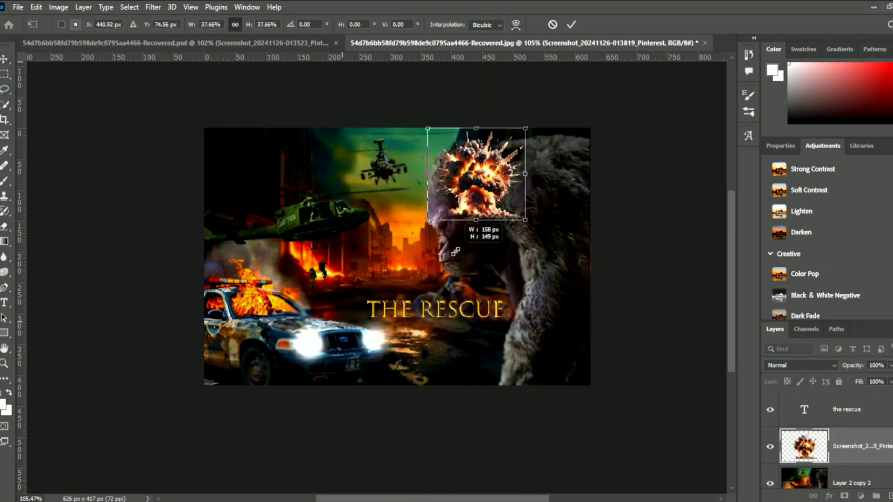
{"action": "left_click_drag", "start_coordinate": [485, 196], "coordinate": [403, 263]}
{"action": "left_click_drag", "start_coordinate": [447, 195], "coordinate": [428, 215]}
{"action": "left_click_drag", "start_coordinate": [401, 252], "coordinate": [409, 247]}
{"action": "left_click_drag", "start_coordinate": [438, 210], "coordinate": [427, 219]}
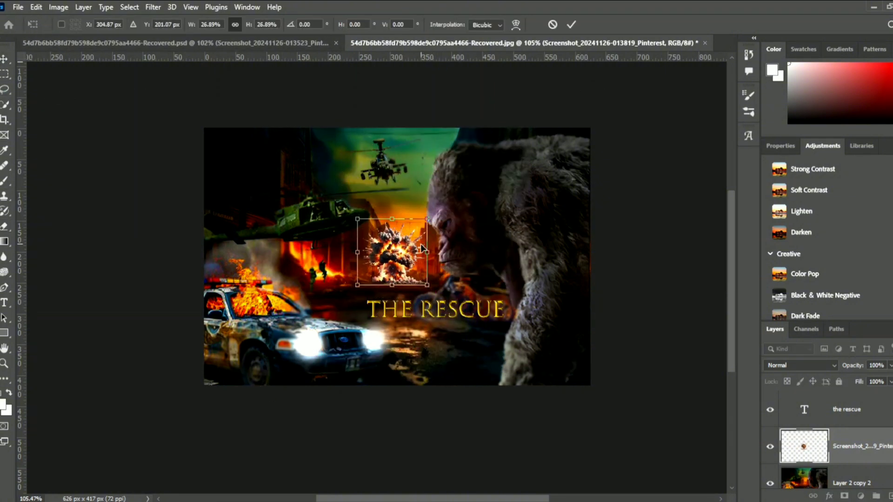
{"action": "left_click_drag", "start_coordinate": [405, 256], "coordinate": [415, 253]}
{"action": "key", "text": "Return"}
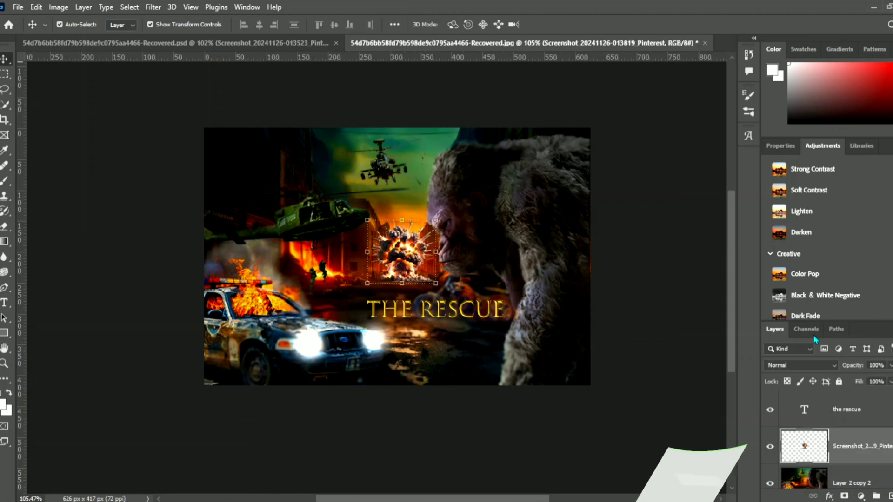
- Apply the Color Pop adjustment preset above the explosion layer
{"action": "left_click", "coordinate": [796, 276]}
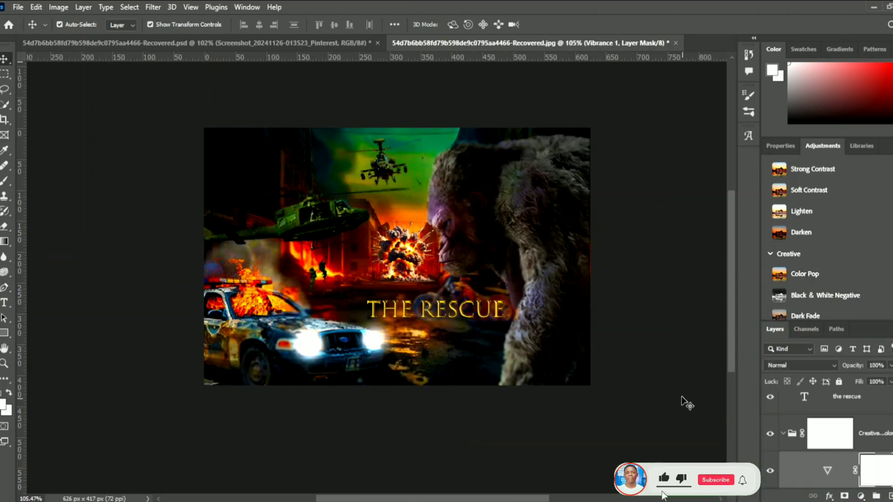
{"action": "scroll", "coordinate": [682, 398], "scroll_direction": "up", "scroll_amount": 3}
- Compare the poster with the finished reference version in the recovered PSD document
{"action": "left_click", "coordinate": [163, 45]}
{"action": "scroll", "coordinate": [258, 328], "scroll_direction": "down", "scroll_amount": 1}
{"action": "scroll", "coordinate": [258, 327], "scroll_direction": "up", "scroll_amount": 3}
{"action": "scroll", "coordinate": [258, 328], "scroll_direction": "down", "scroll_amount": 2}
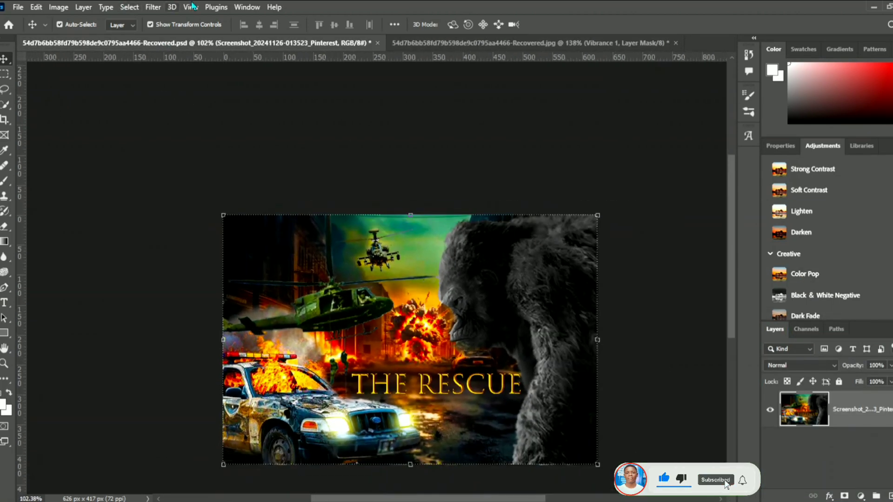
{"action": "scroll", "coordinate": [354, 209], "scroll_direction": "down", "scroll_amount": 2}
{"action": "left_click_drag", "start_coordinate": [733, 268], "coordinate": [733, 292]}
{"action": "left_click", "coordinate": [432, 43]}
{"action": "scroll", "coordinate": [401, 195], "scroll_direction": "down", "scroll_amount": 5}
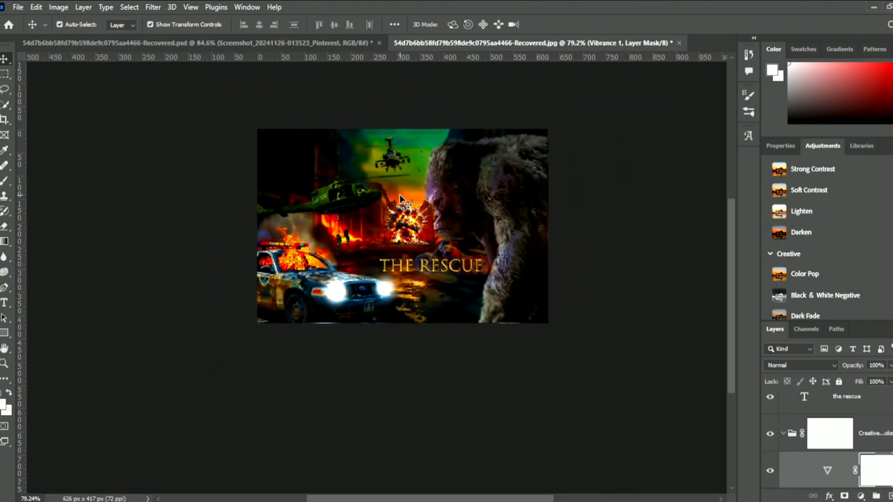
{"action": "scroll", "coordinate": [352, 252], "scroll_direction": "up", "scroll_amount": 3}
{"action": "scroll", "coordinate": [856, 414], "scroll_direction": "down", "scroll_amount": 1}
{"action": "scroll", "coordinate": [868, 414], "scroll_direction": "up", "scroll_amount": 1}
- Merge the title, Color Pop group, explosion and Layer 2 copy 2 into a single layer
{"action": "right_click", "coordinate": [868, 414]}
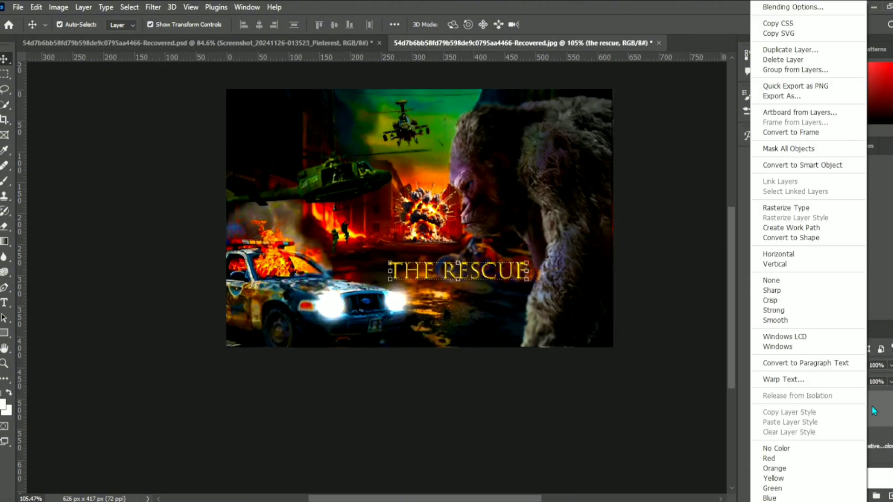
{"action": "right_click", "coordinate": [889, 445]}
{"action": "right_click", "coordinate": [890, 445]}
{"action": "left_click", "coordinate": [890, 446]}
{"action": "scroll", "coordinate": [883, 442], "scroll_direction": "down", "scroll_amount": 5}
{"action": "left_click", "coordinate": [448, 394]}
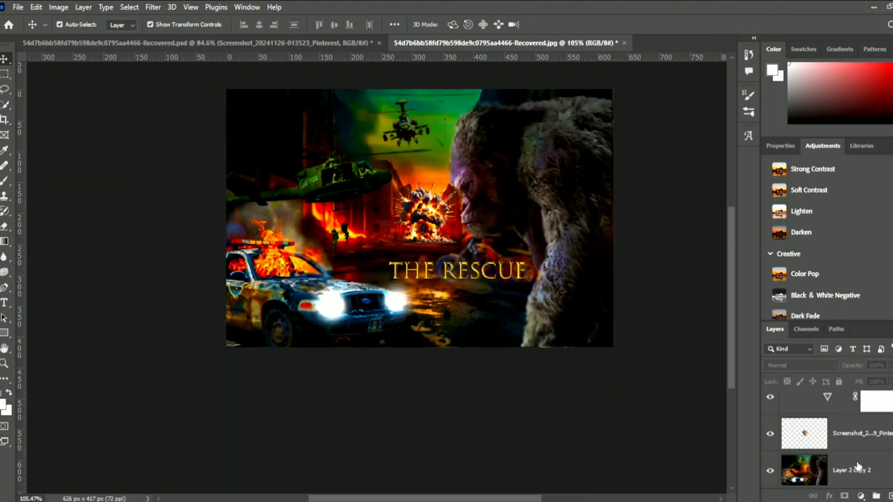
{"action": "left_click", "coordinate": [858, 466]}
{"action": "scroll", "coordinate": [307, 344], "scroll_direction": "down", "scroll_amount": 3}
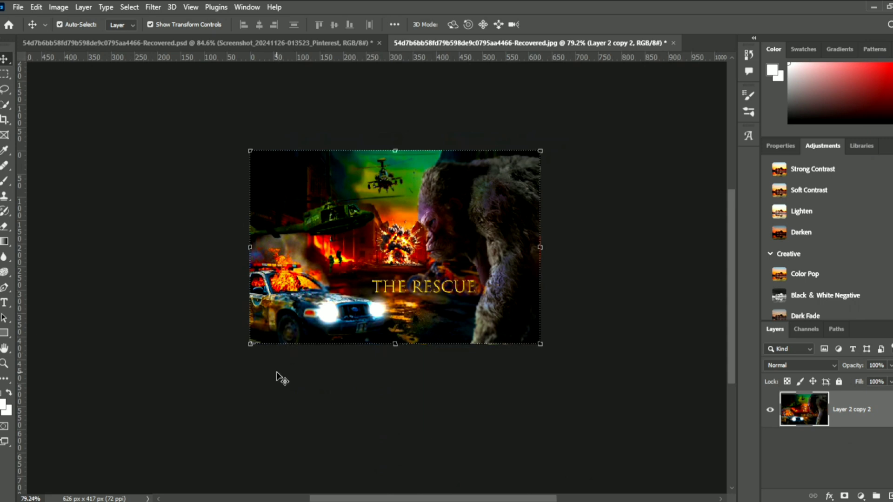
- Review the merged poster against the recovered PSD reference and return to the JPG document
{"action": "scroll", "coordinate": [281, 379], "scroll_direction": "up", "scroll_amount": 2}
{"action": "left_click", "coordinate": [286, 401]}
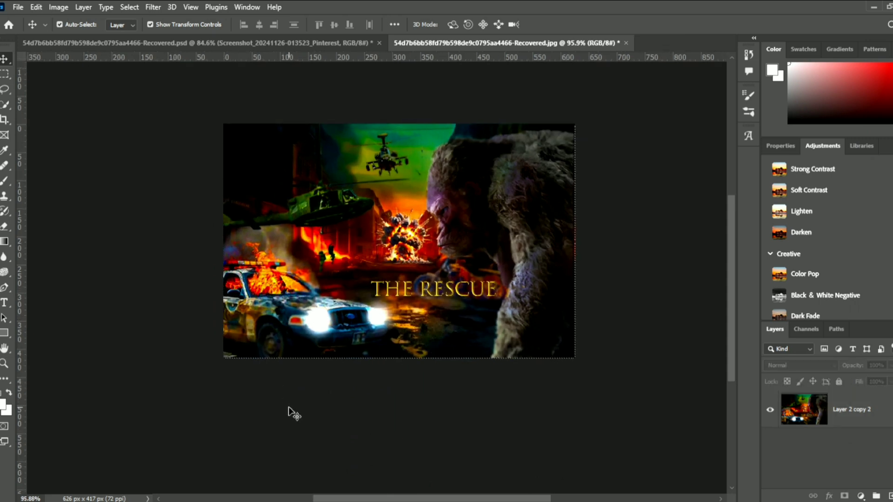
{"action": "left_click", "coordinate": [78, 43]}
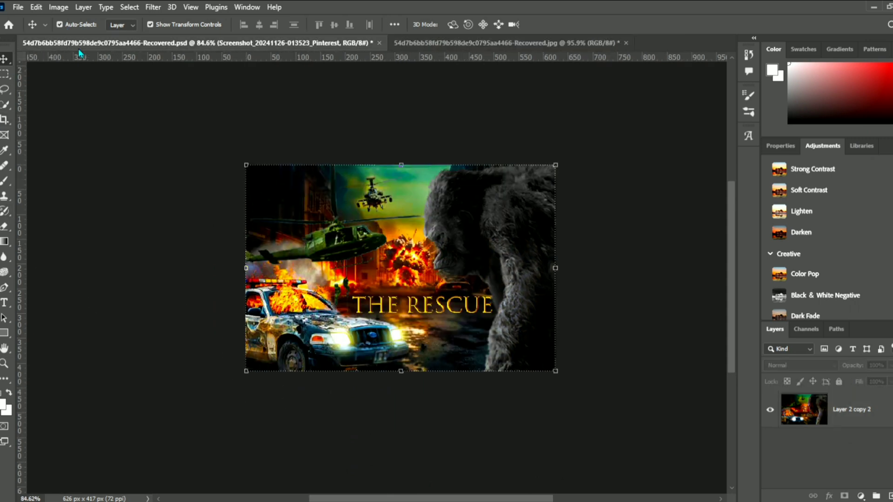
{"action": "left_click", "coordinate": [355, 310]}
{"action": "scroll", "coordinate": [354, 310], "scroll_direction": "up", "scroll_amount": 2}
{"action": "left_click", "coordinate": [200, 284]}
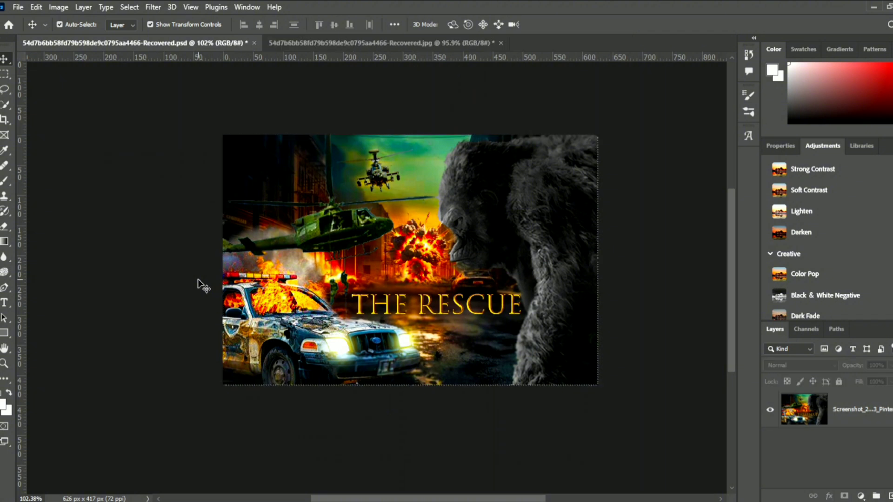
{"action": "left_click", "coordinate": [292, 45]}
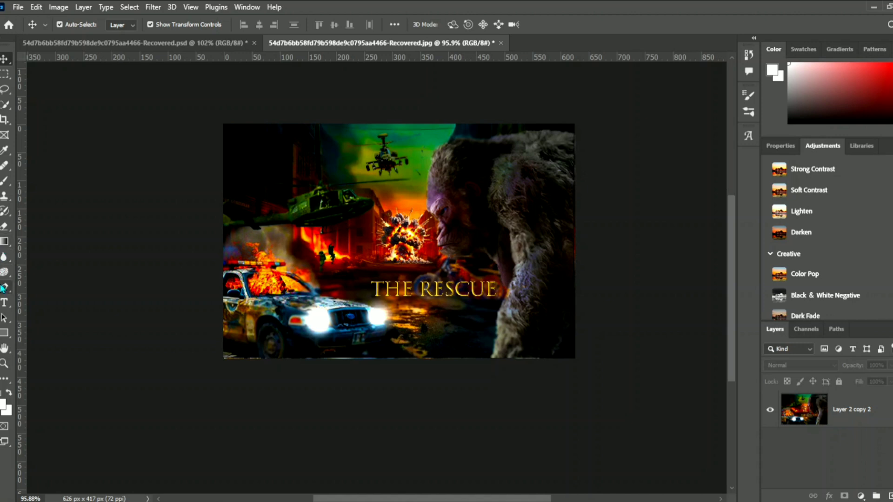
- Recolour the gorilla's fur on Layer 2 copy 2 to neutral grey using the 54 px Color Replacement tool with sampled black
{"action": "left_click", "coordinate": [5, 184]}
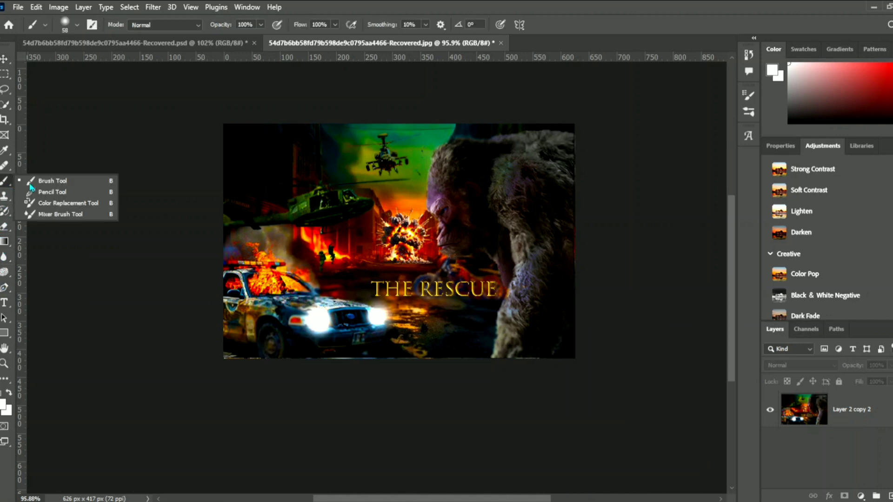
{"action": "left_click", "coordinate": [64, 203]}
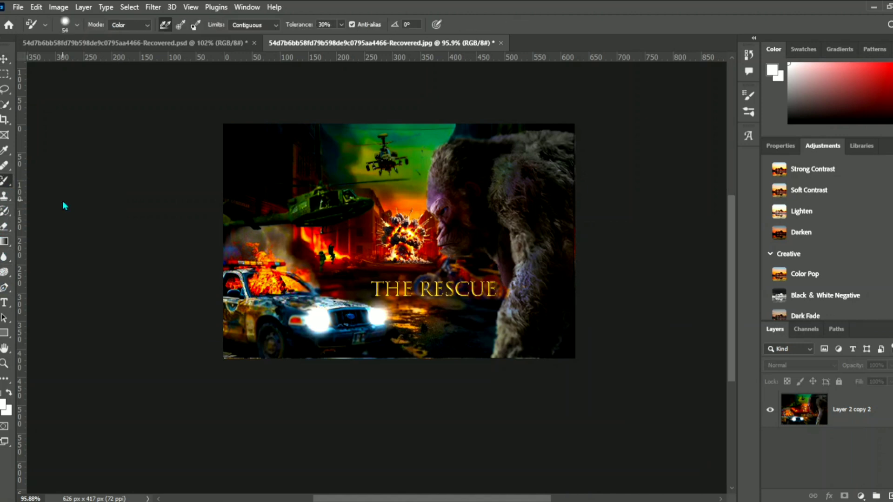
{"action": "left_click", "coordinate": [516, 164]}
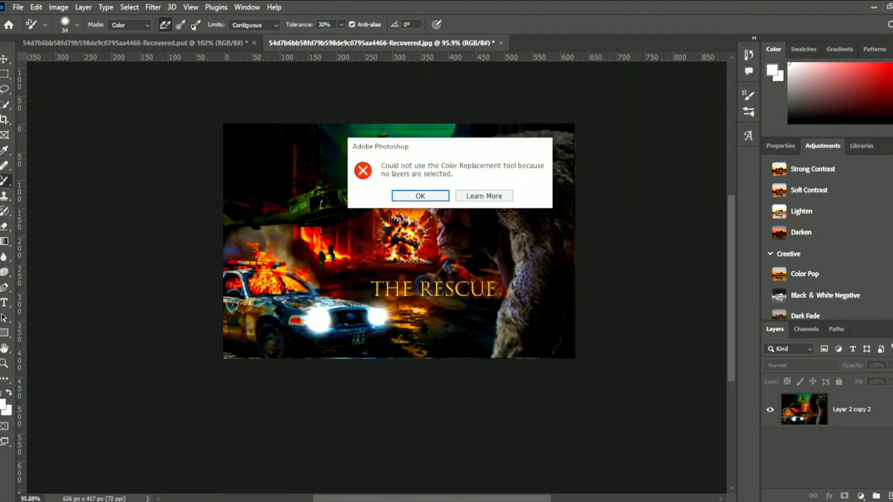
{"action": "left_click", "coordinate": [420, 195]}
{"action": "left_click", "coordinate": [872, 411]}
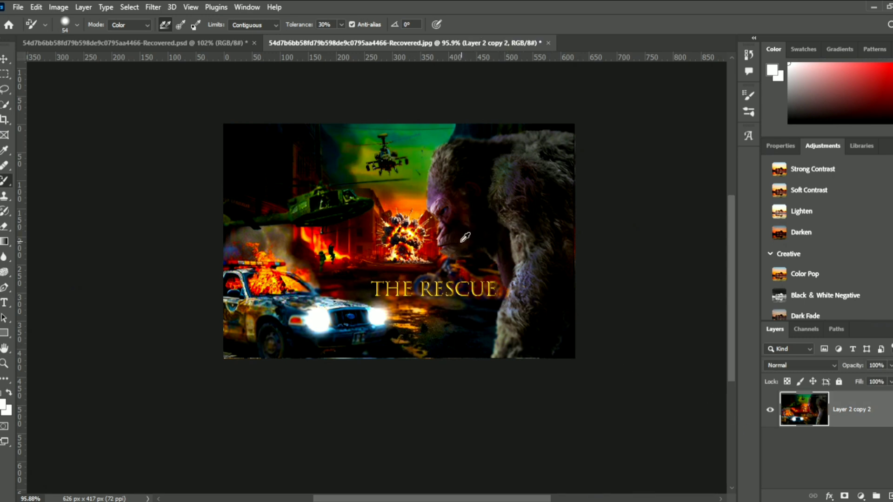
{"action": "left_click", "coordinate": [487, 155], "text": "alt"}
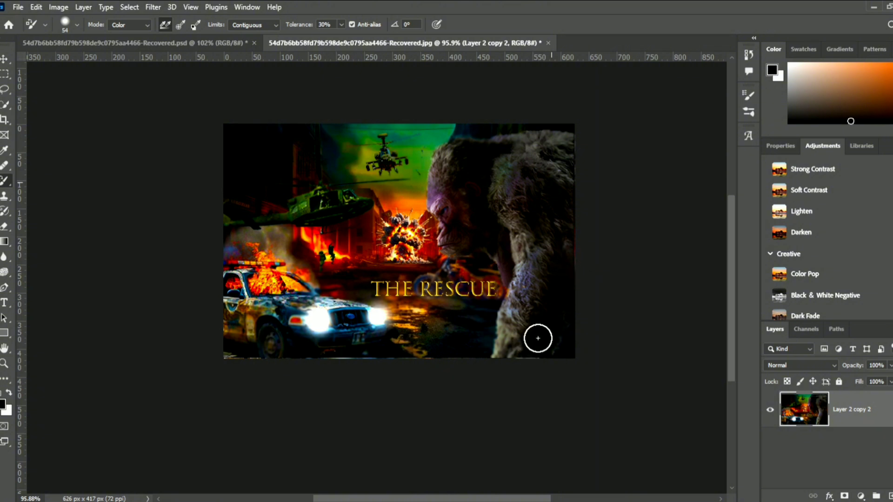
{"action": "mouse_move", "coordinate": [505, 320]}
{"action": "left_mouse_down"}
{"action": "mouse_move", "coordinate": [508, 359]}
{"action": "mouse_move", "coordinate": [493, 385]}
{"action": "mouse_move", "coordinate": [510, 283]}
{"action": "mouse_move", "coordinate": [523, 280]}
{"action": "mouse_move", "coordinate": [518, 185]}
{"action": "mouse_move", "coordinate": [483, 228]}
{"action": "mouse_move", "coordinate": [465, 207]}
{"action": "mouse_move", "coordinate": [442, 214]}
{"action": "mouse_move", "coordinate": [443, 251]}
{"action": "mouse_move", "coordinate": [464, 222]}
{"action": "mouse_move", "coordinate": [459, 153]}
{"action": "mouse_move", "coordinate": [443, 164]}
{"action": "mouse_move", "coordinate": [452, 156]}
{"action": "mouse_move", "coordinate": [503, 180]}
{"action": "mouse_move", "coordinate": [532, 168]}
{"action": "mouse_move", "coordinate": [536, 232]}
{"action": "mouse_move", "coordinate": [518, 281]}
{"action": "mouse_move", "coordinate": [562, 230]}
{"action": "mouse_move", "coordinate": [568, 193]}
{"action": "mouse_move", "coordinate": [509, 378]}
{"action": "mouse_move", "coordinate": [526, 324]}
{"action": "mouse_move", "coordinate": [551, 290]}
{"action": "mouse_move", "coordinate": [500, 382]}
{"action": "mouse_move", "coordinate": [507, 336]}
{"action": "mouse_move", "coordinate": [548, 266]}
{"action": "mouse_move", "coordinate": [531, 362]}
{"action": "left_mouse_up"}
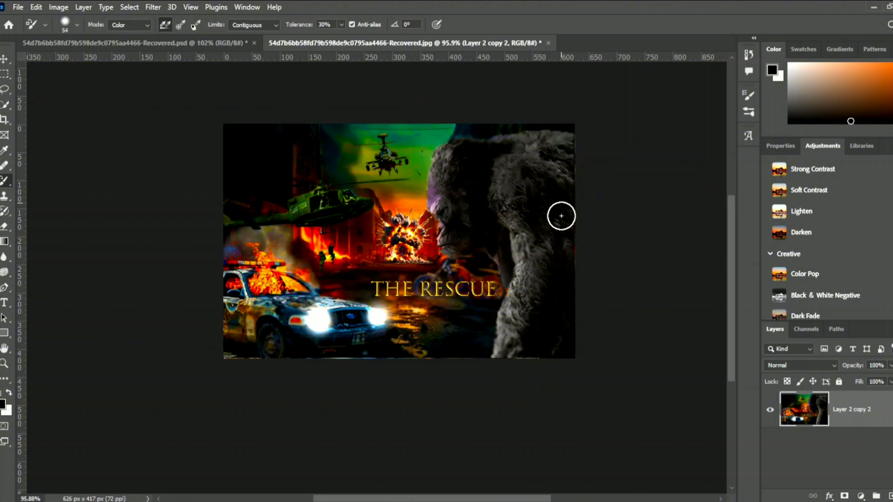
{"action": "scroll", "coordinate": [561, 256], "scroll_direction": "down", "scroll_amount": 1}
{"action": "scroll", "coordinate": [561, 256], "scroll_direction": "up", "scroll_amount": 3}
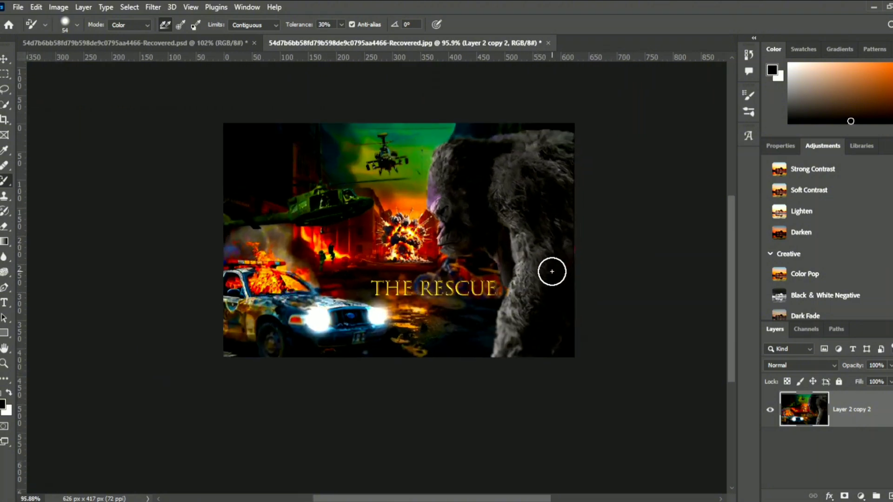
{"action": "scroll", "coordinate": [536, 263], "scroll_direction": "down", "scroll_amount": 3}
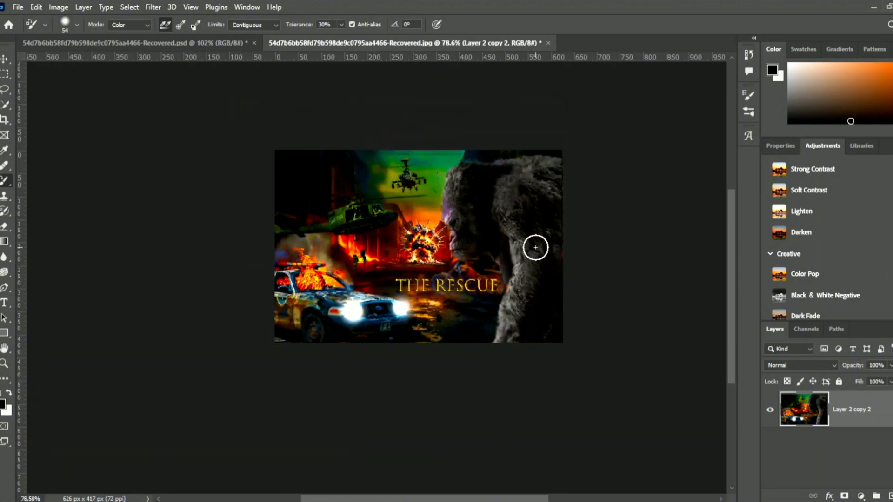
{"action": "scroll", "coordinate": [535, 247], "scroll_direction": "up", "scroll_amount": 1}
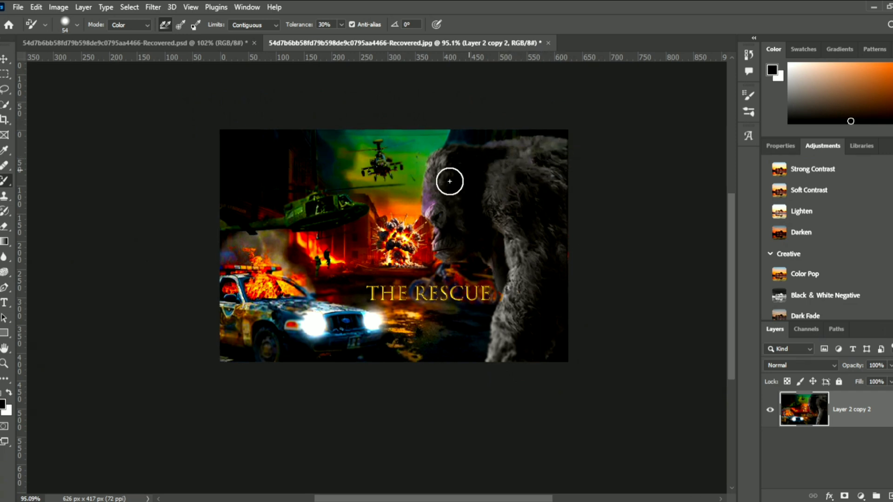
{"action": "scroll", "coordinate": [448, 204], "scroll_direction": "down", "scroll_amount": 1}
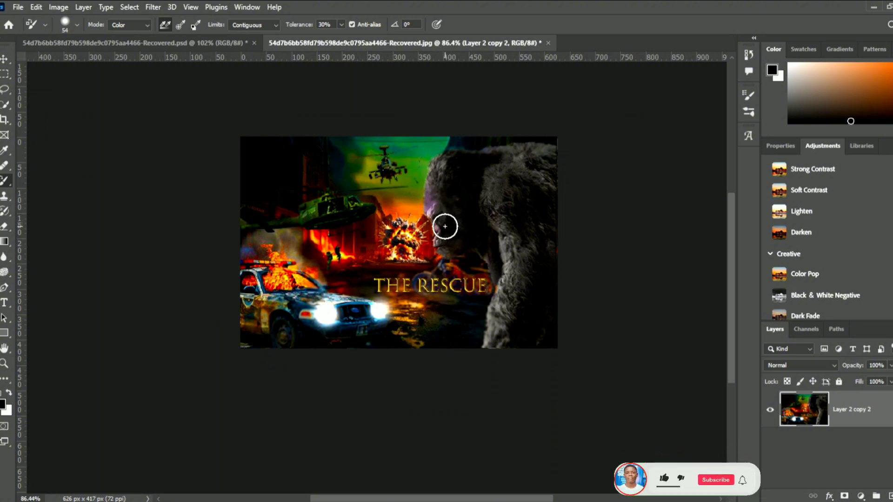
{"action": "scroll", "coordinate": [447, 224], "scroll_direction": "up", "scroll_amount": 2}
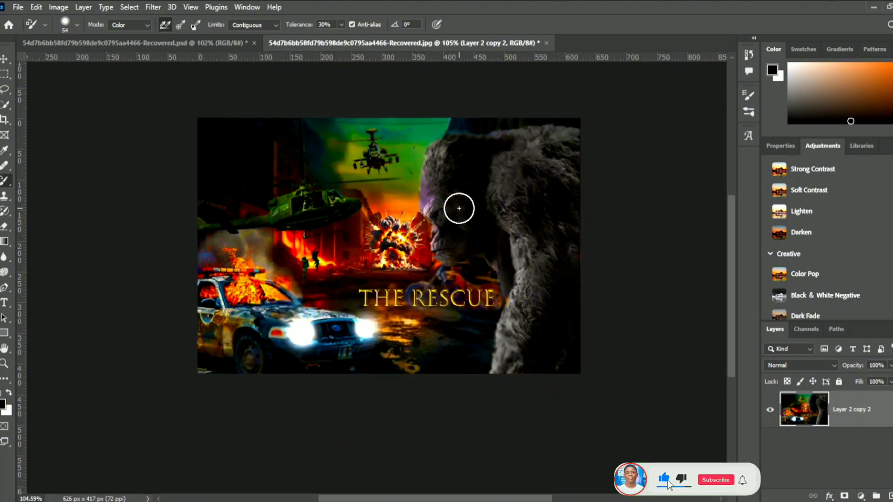
{"action": "scroll", "coordinate": [459, 208], "scroll_direction": "down", "scroll_amount": 2}
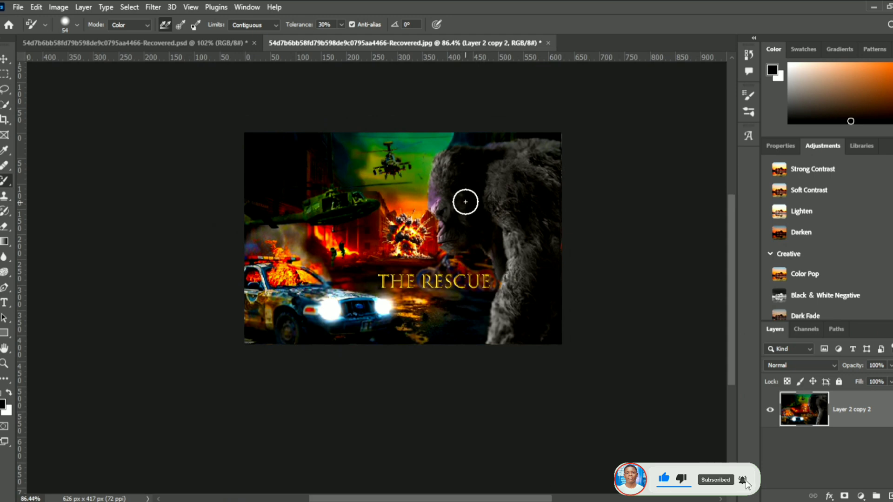